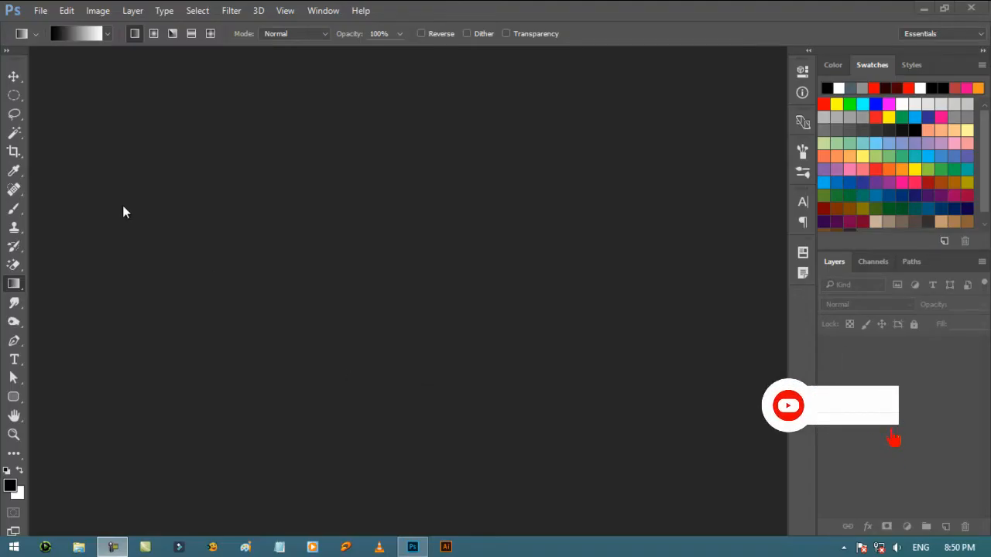
- Create a new document with the Default Photoshop Size preset and add an empty layer above the background
{"action": "left_click", "coordinate": [41, 12]}
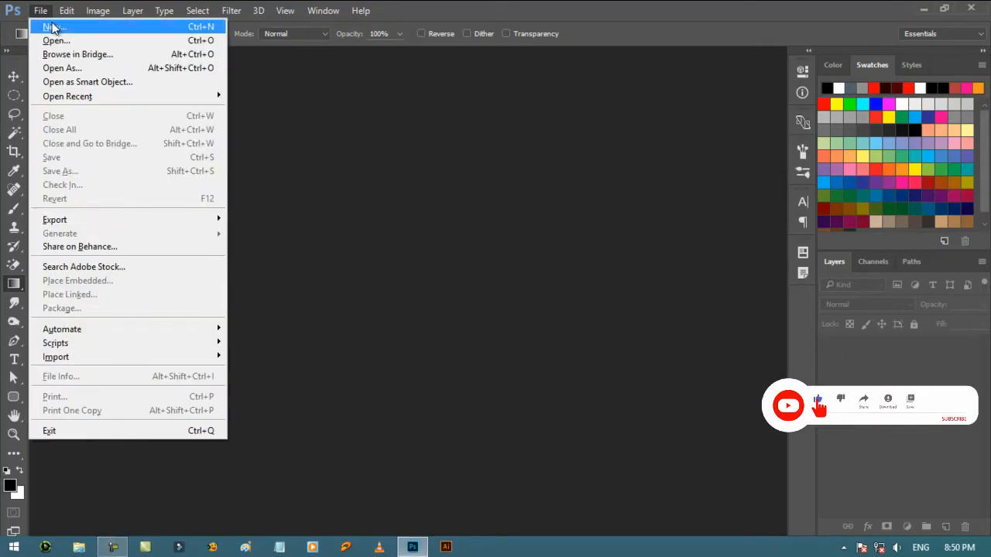
{"action": "left_click", "coordinate": [53, 26]}
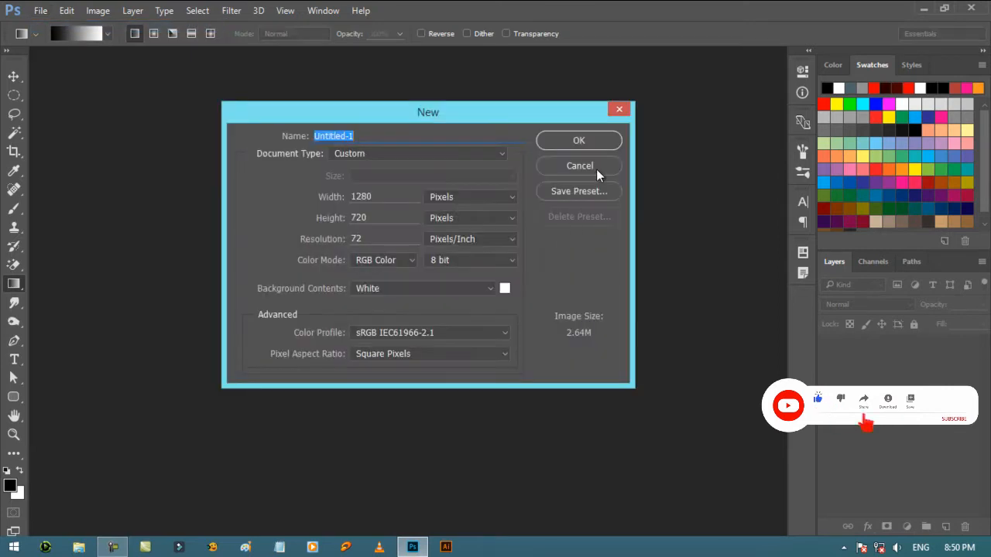
{"action": "left_click", "coordinate": [494, 153]}
{"action": "left_click", "coordinate": [469, 178]}
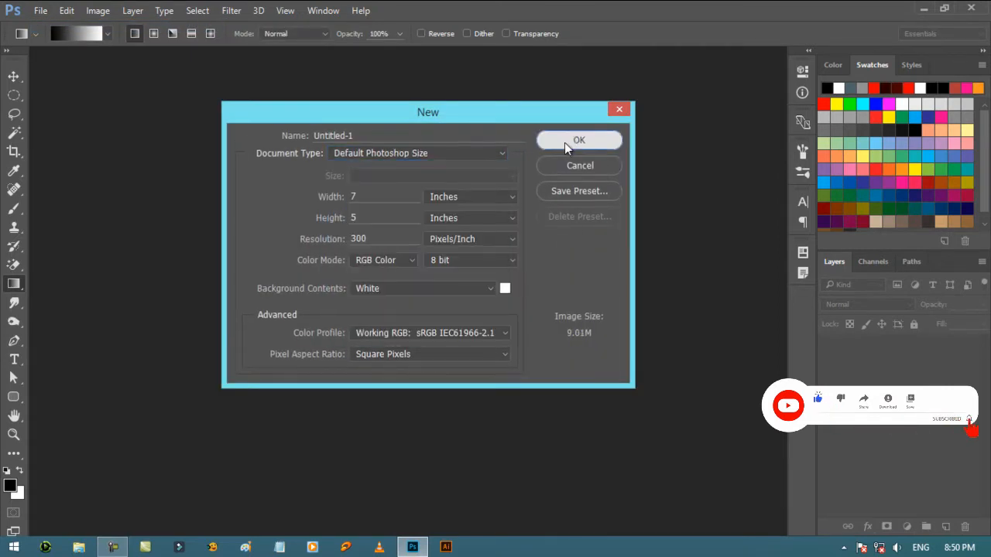
{"action": "left_click", "coordinate": [566, 144]}
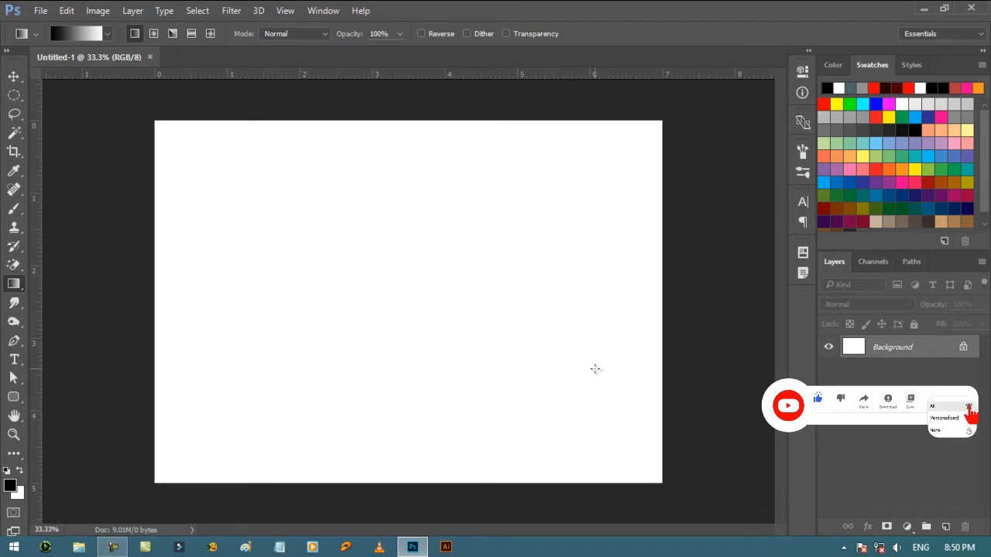
{"action": "left_click", "coordinate": [945, 527]}
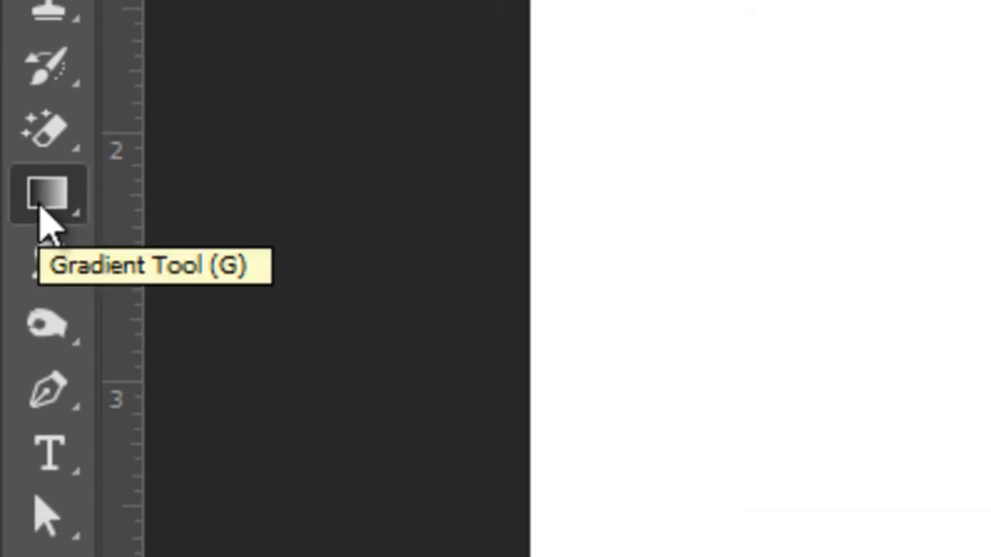
{"action": "right_click", "coordinate": [41, 211]}
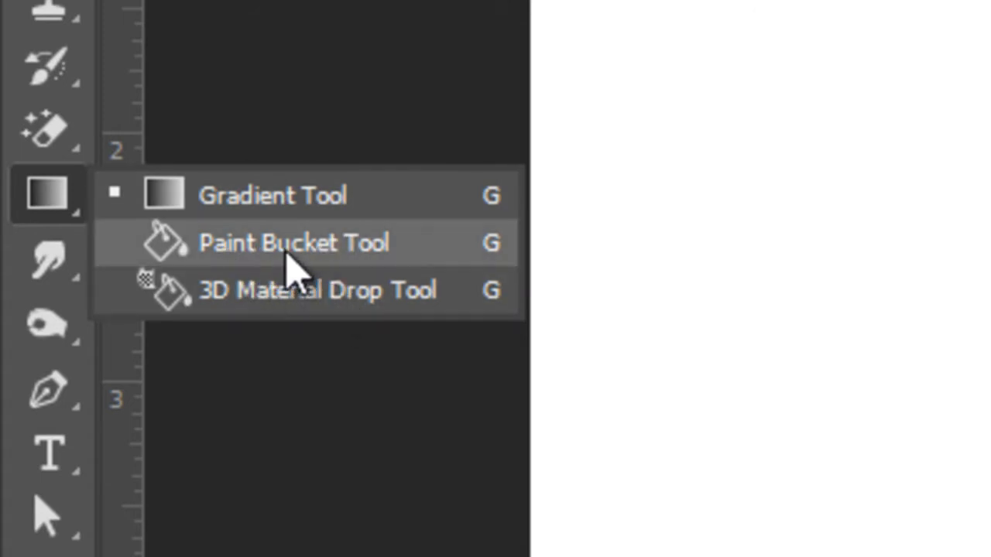
{"action": "left_click", "coordinate": [63, 188]}
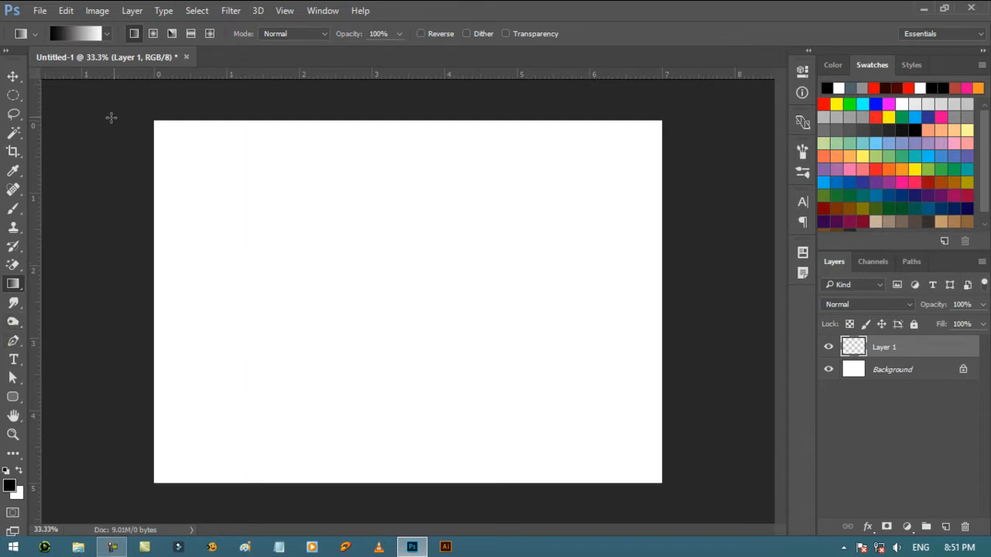
- Make a rectangular marquee selection about 3.6 by 1.9 inches in the middle of the canvas
{"action": "left_click", "coordinate": [13, 95]}
{"action": "left_click", "coordinate": [46, 94]}
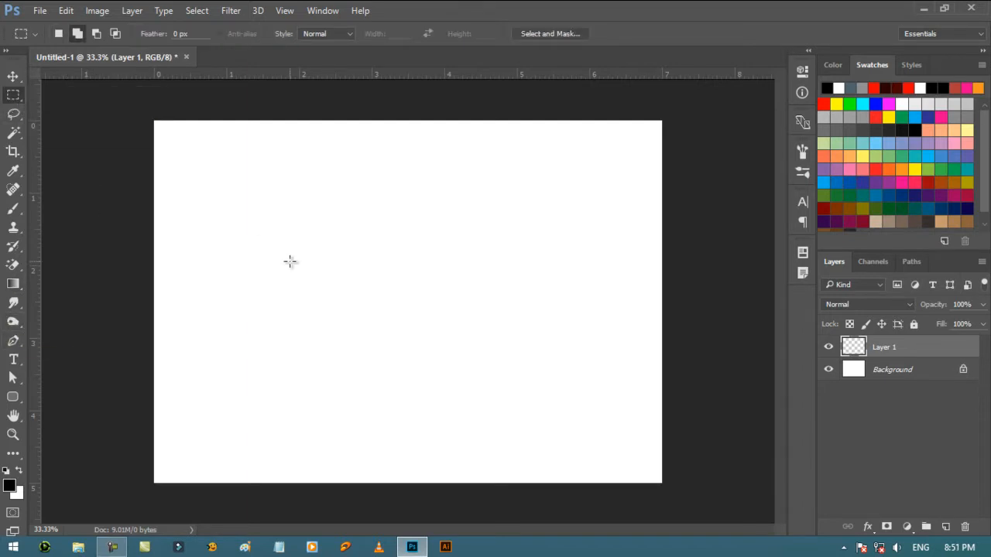
{"action": "left_click_drag", "start_coordinate": [249, 211], "coordinate": [521, 350]}
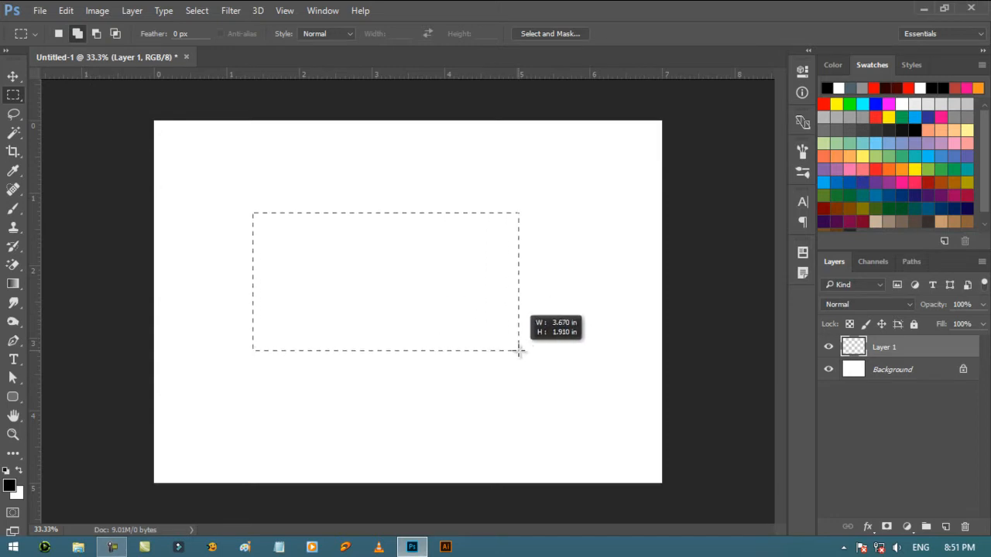
{"action": "left_click", "coordinate": [131, 375]}
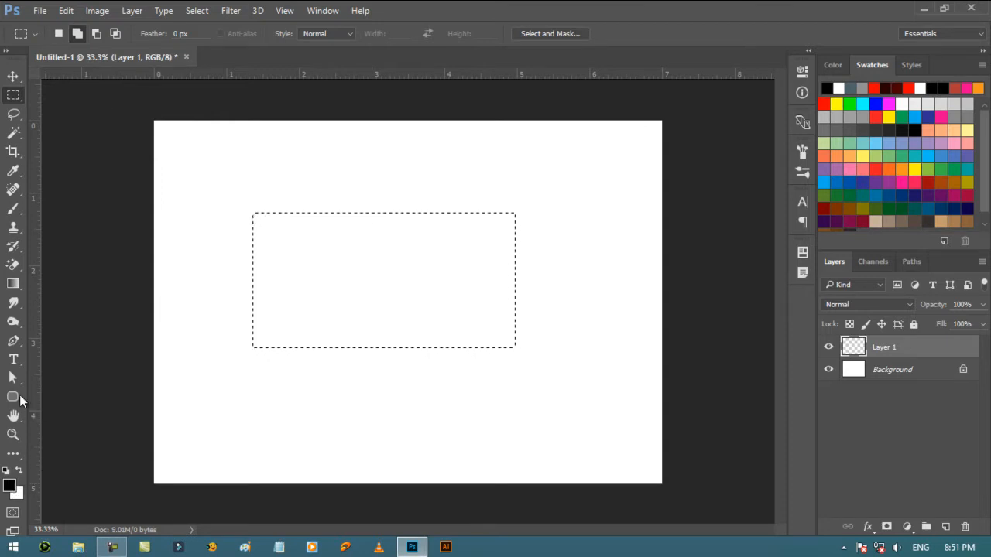
- Activate the Gradient Tool and set the foreground color to the light red f44242
{"action": "left_click", "coordinate": [13, 283]}
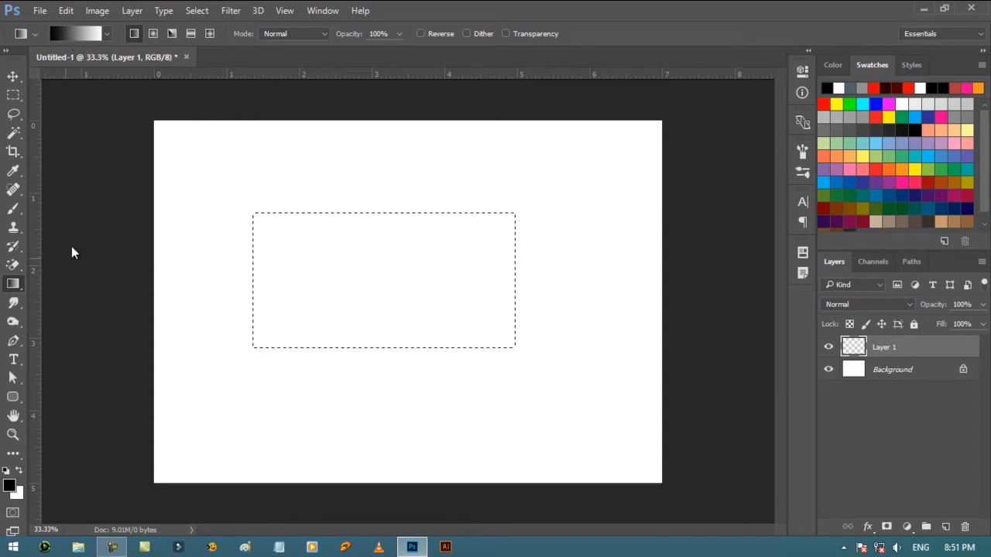
{"action": "left_click", "coordinate": [9, 484]}
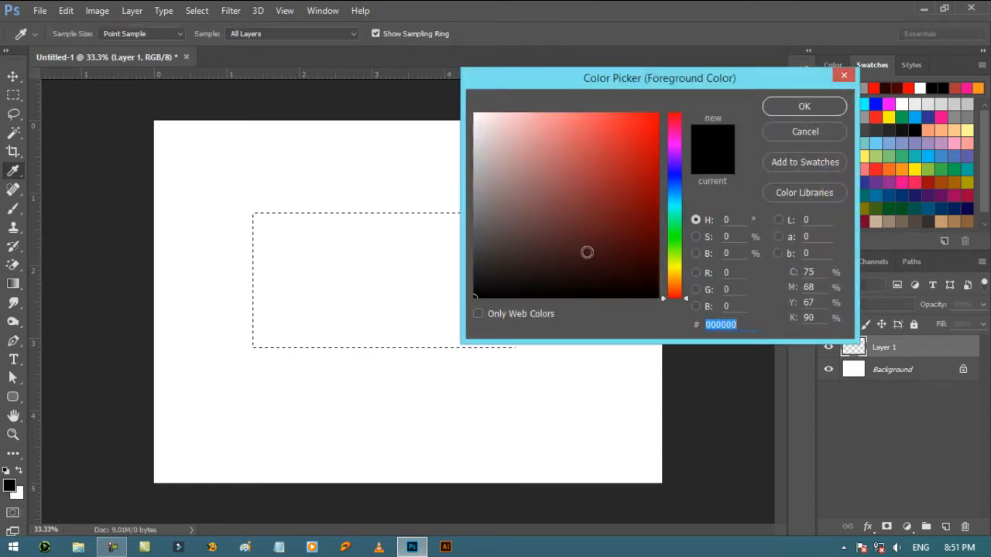
{"action": "left_click", "coordinate": [613, 186]}
{"action": "mouse_move", "coordinate": [622, 159]}
{"action": "left_mouse_down"}
{"action": "mouse_move", "coordinate": [628, 124]}
{"action": "mouse_move", "coordinate": [608, 121]}
{"action": "left_mouse_up"}
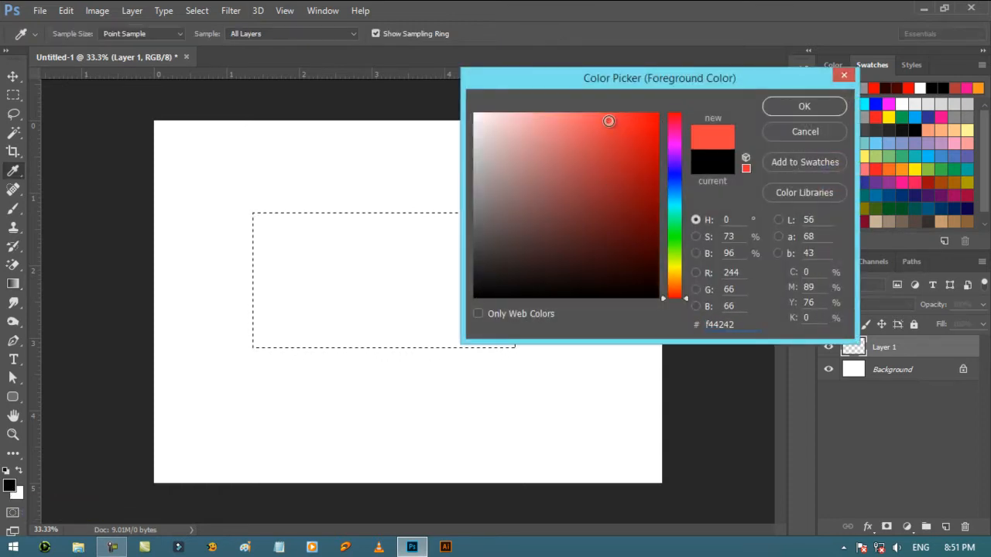
{"action": "left_click", "coordinate": [802, 108]}
{"action": "key", "text": "g"}
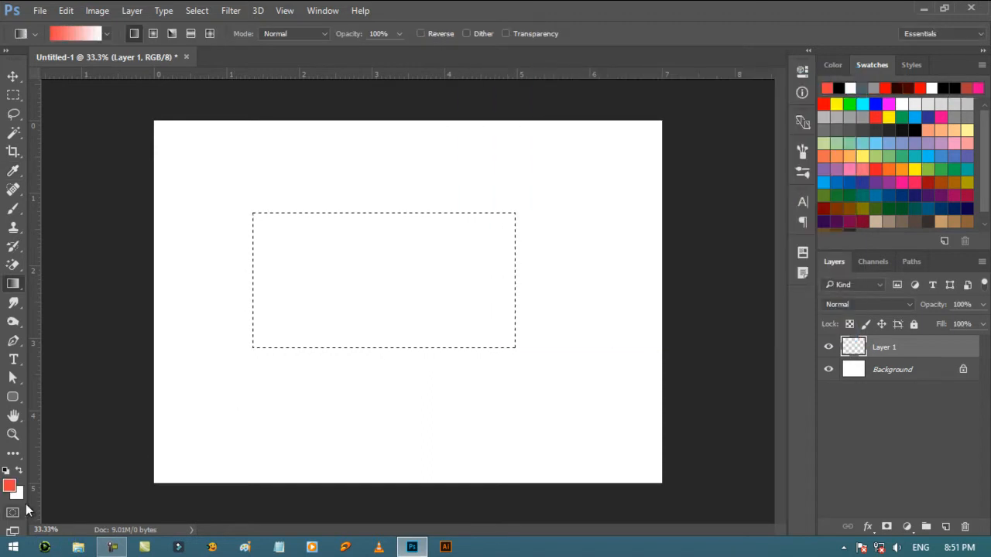
- Set the background color to the purple 942ff3 for the gradient's second color
{"action": "left_click", "coordinate": [21, 496]}
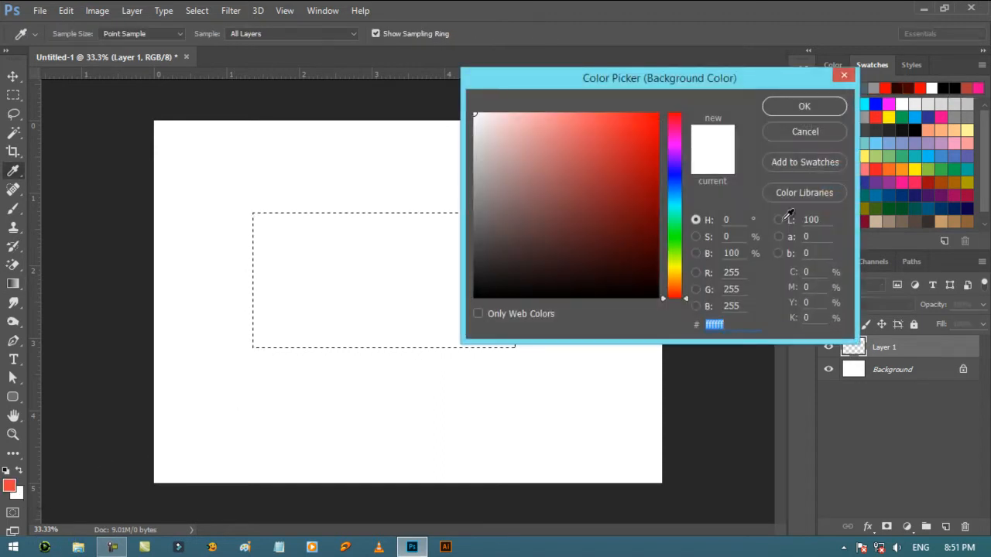
{"action": "left_click", "coordinate": [677, 216]}
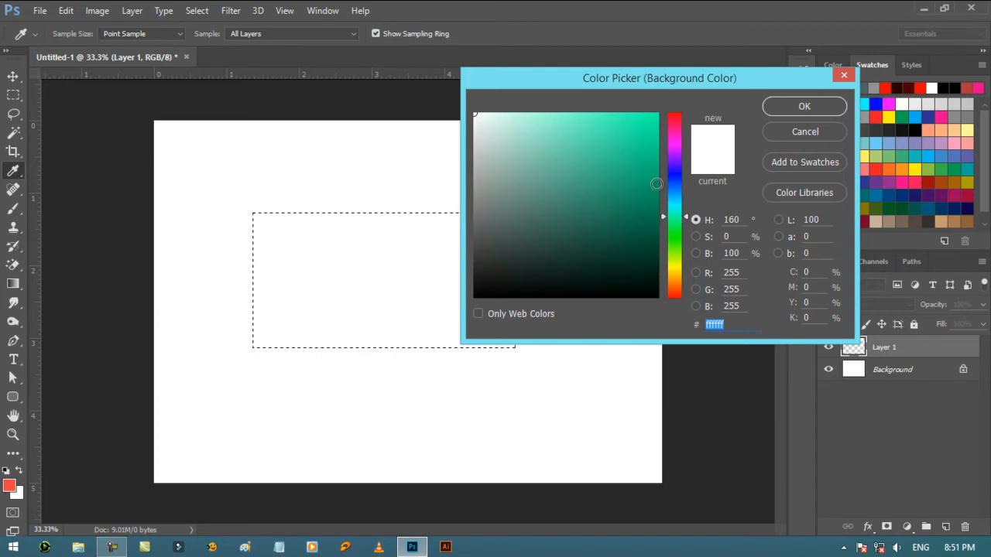
{"action": "left_click", "coordinate": [672, 160]}
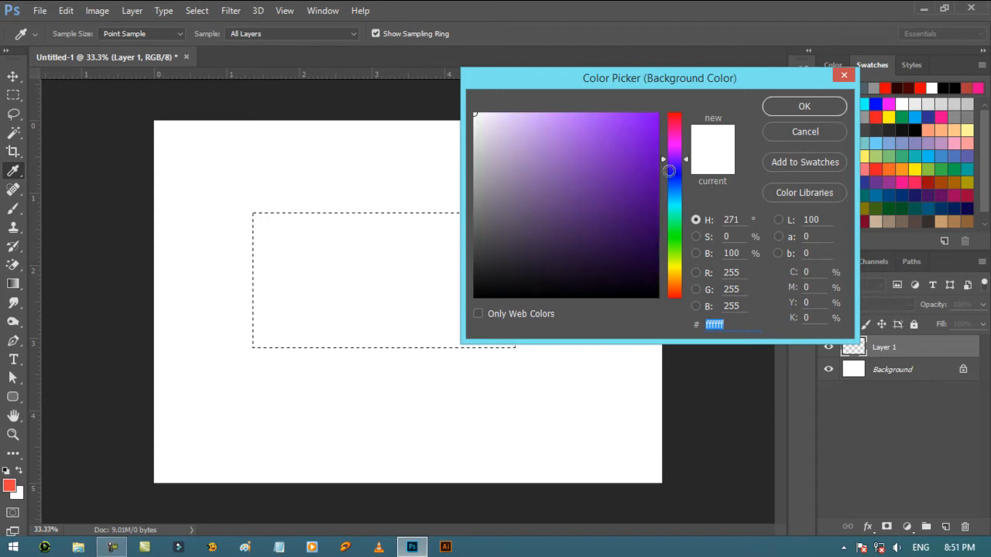
{"action": "left_click", "coordinate": [648, 120]}
{"action": "left_click", "coordinate": [624, 122]}
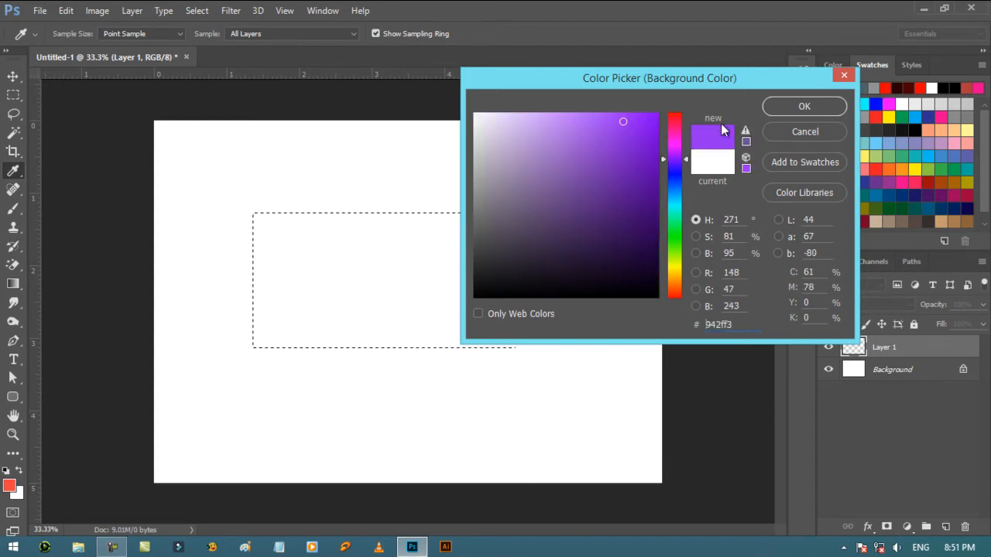
{"action": "left_click", "coordinate": [804, 106]}
{"action": "key", "text": "g"}
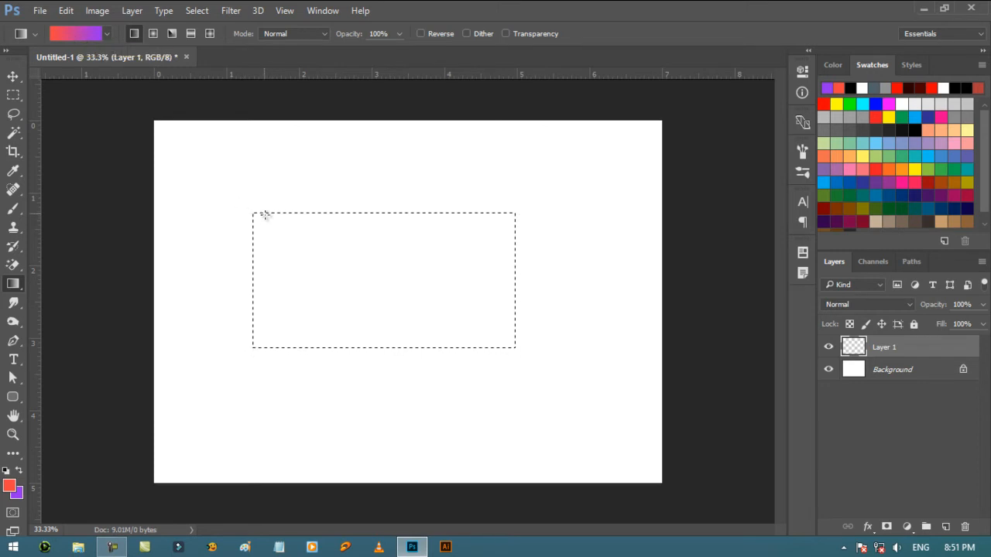
- Fill the rectangular selection with red-to-purple linear gradients in several directions: diagonally, from top to bottom, and reversed with purple at the left
{"action": "left_click_drag", "start_coordinate": [473, 350], "coordinate": [474, 351]}
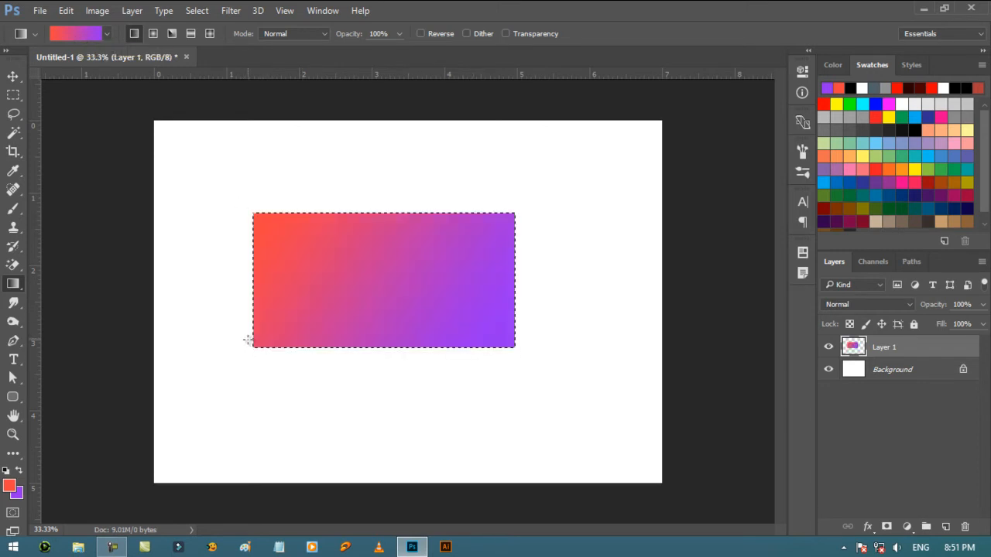
{"action": "left_click_drag", "start_coordinate": [397, 213], "coordinate": [399, 229]}
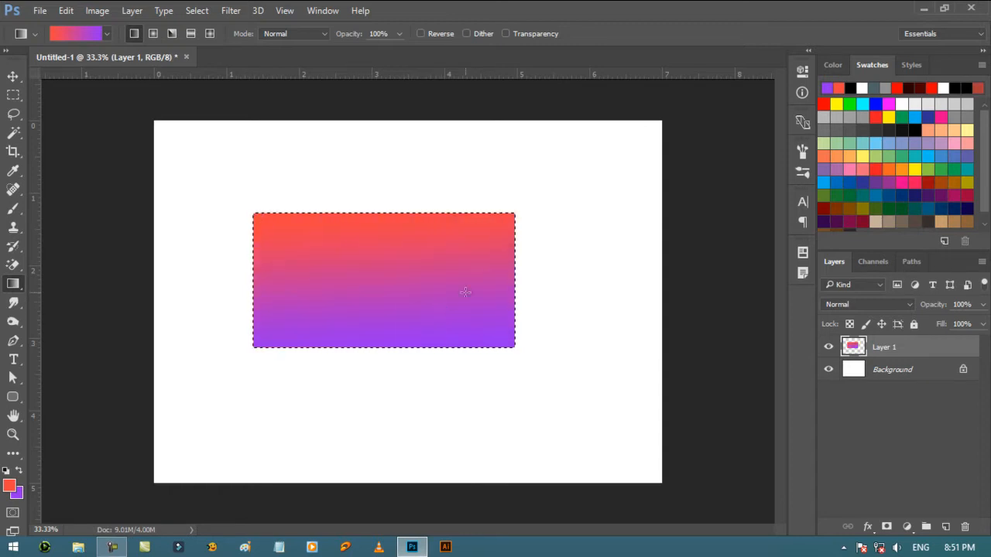
{"action": "left_click_drag", "start_coordinate": [500, 225], "coordinate": [372, 286]}
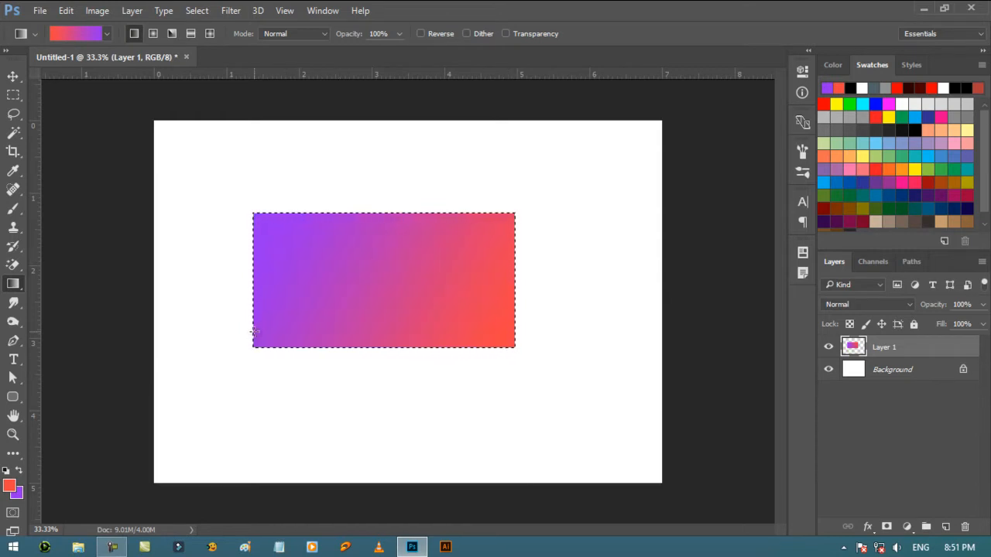
- Fill the rectangle with a radial gradient from its center, and refill it with the red center shifted to the right
{"action": "left_click", "coordinate": [153, 37]}
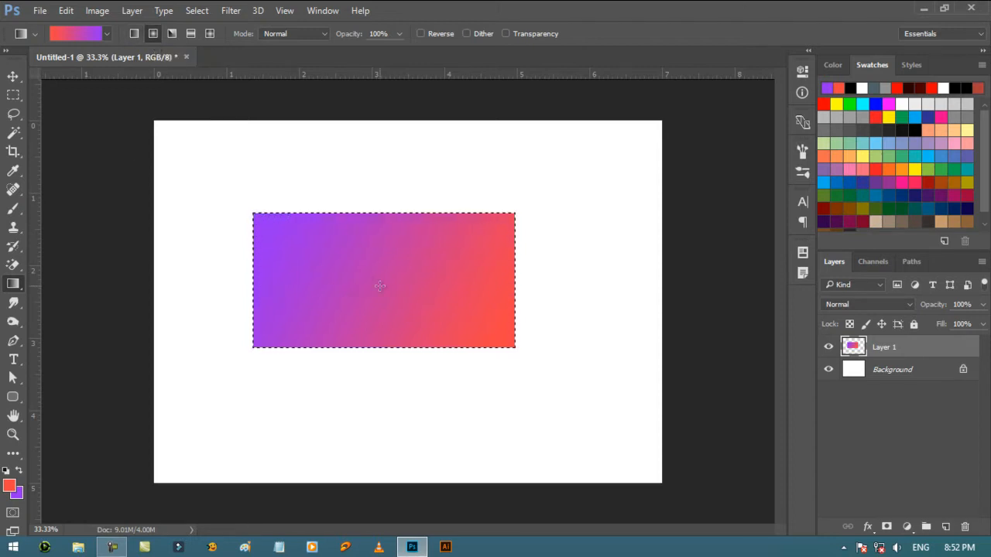
{"action": "left_click_drag", "start_coordinate": [380, 285], "coordinate": [291, 237]}
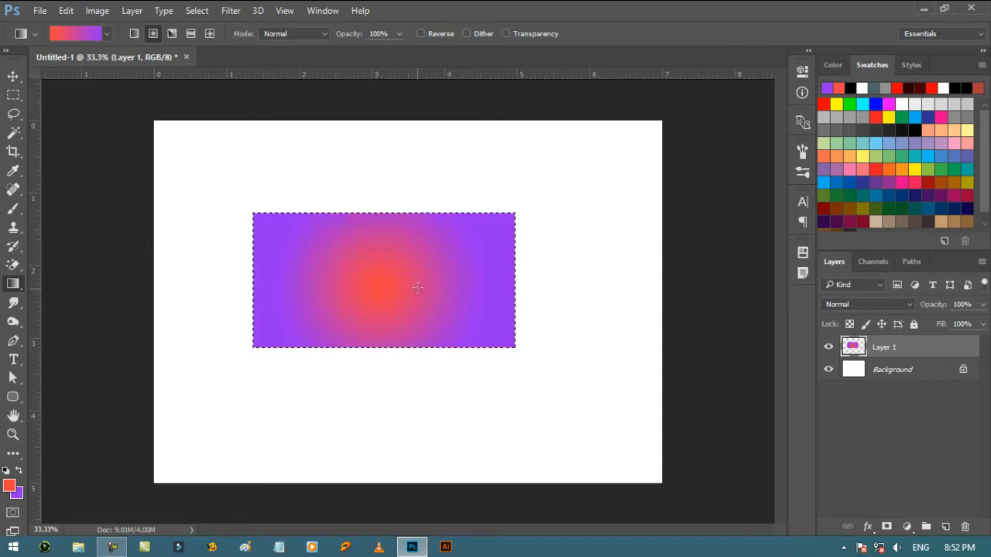
{"action": "left_click_drag", "start_coordinate": [418, 283], "coordinate": [496, 237]}
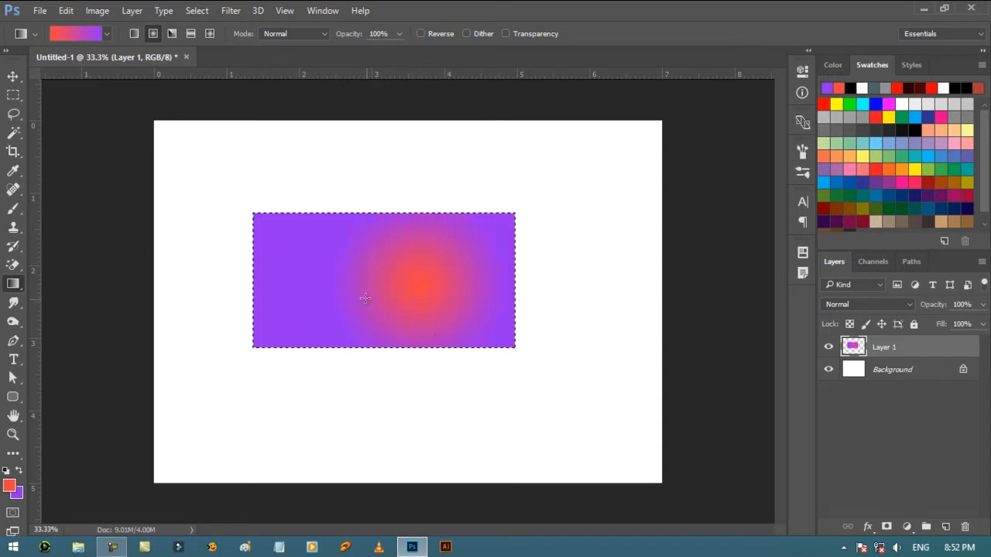
- Deselect the rectangle and delete the whole contents of Layer 1
{"action": "key", "text": "ctrl+d"}
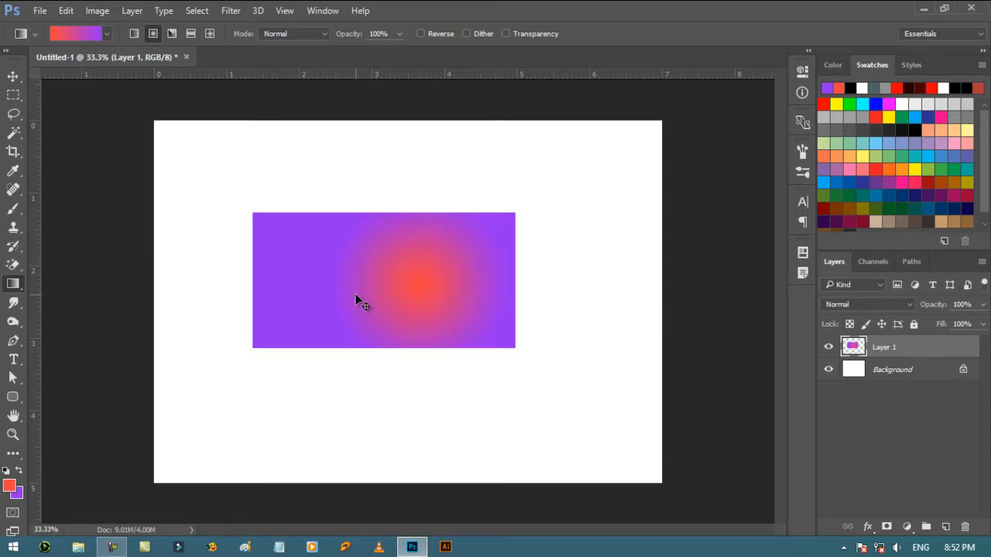
{"action": "key", "text": "ctrl+a"}
{"action": "key", "text": "Delete"}
- Select a circle about 2.3 inches wide near the canvas center and fill it with red-to-purple radial gradients from different center points
{"action": "left_click_drag", "start_coordinate": [12, 95], "coordinate": [54, 109]}
{"action": "left_click_drag", "start_coordinate": [345, 205], "coordinate": [511, 425]}
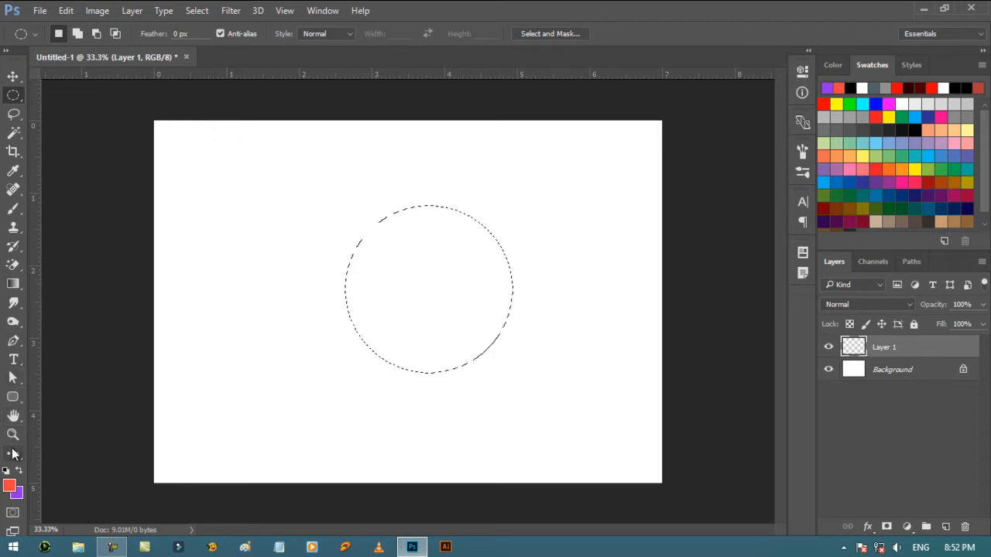
{"action": "left_click", "coordinate": [13, 283]}
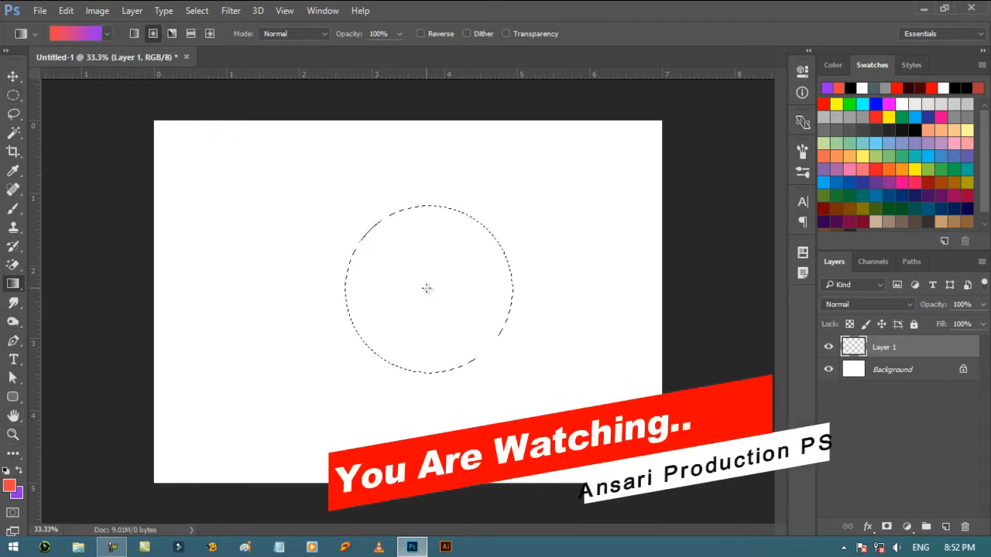
{"action": "left_click_drag", "start_coordinate": [468, 343], "coordinate": [475, 357]}
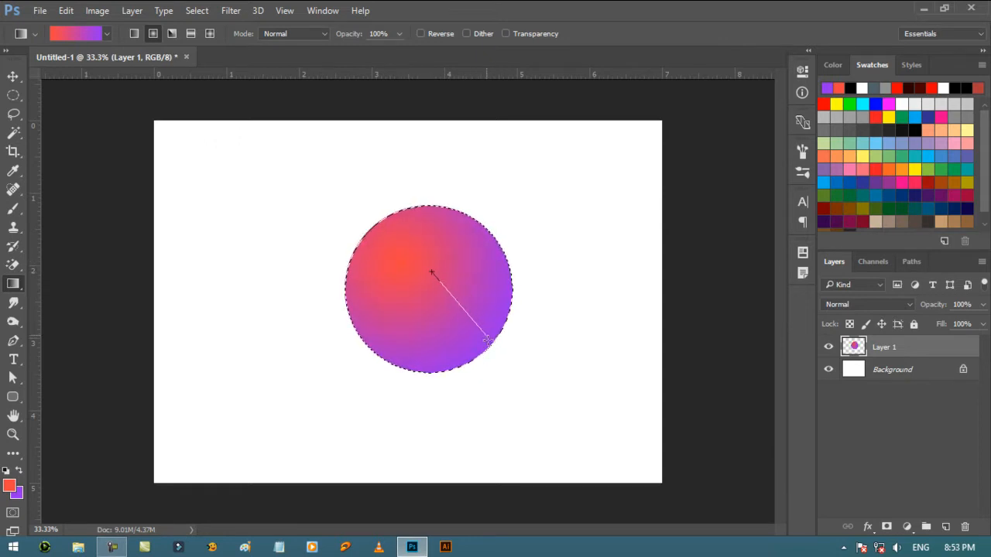
{"action": "left_click_drag", "start_coordinate": [488, 341], "coordinate": [487, 341]}
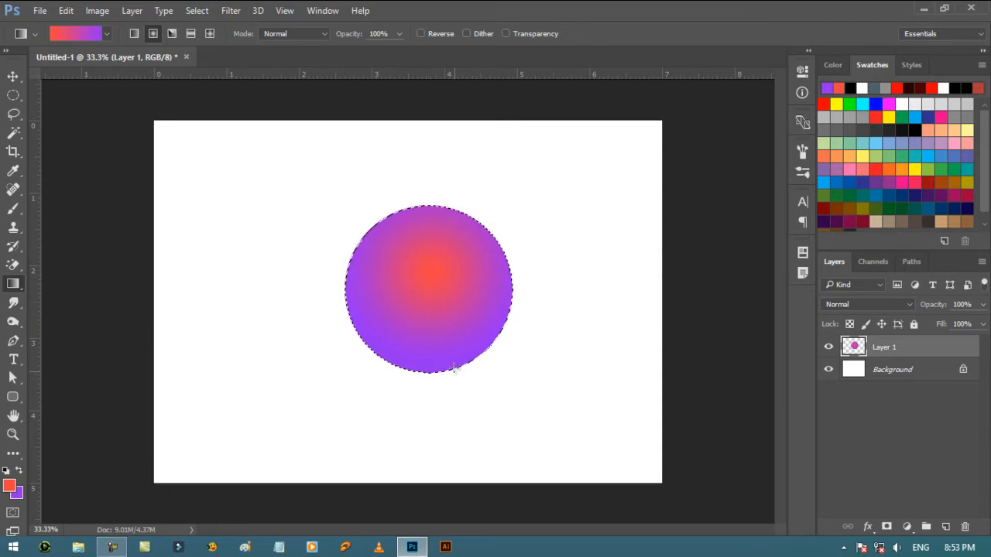
- Fill the circle with an angle gradient from its center, and refill it using the default black and white colors
{"action": "left_click", "coordinate": [174, 33]}
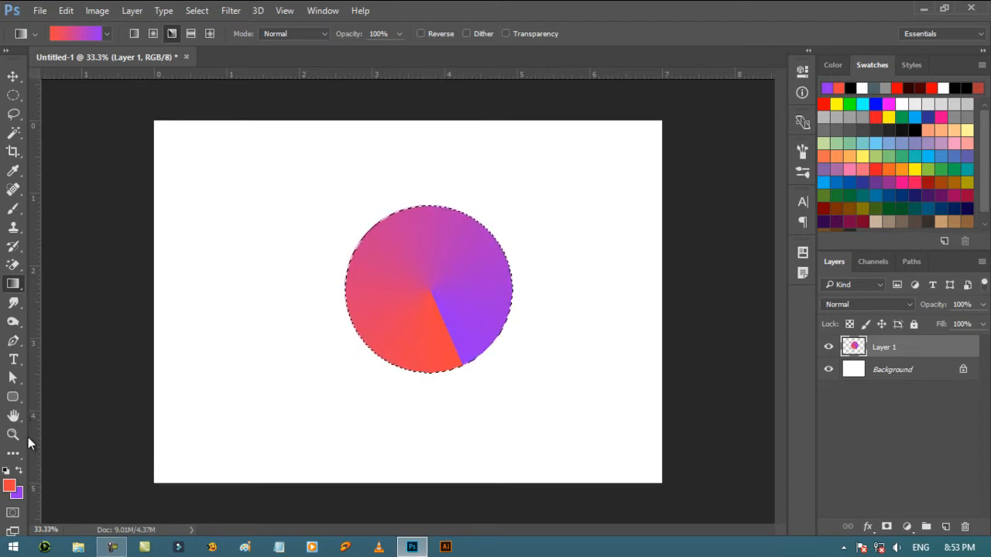
{"action": "left_click", "coordinate": [7, 470]}
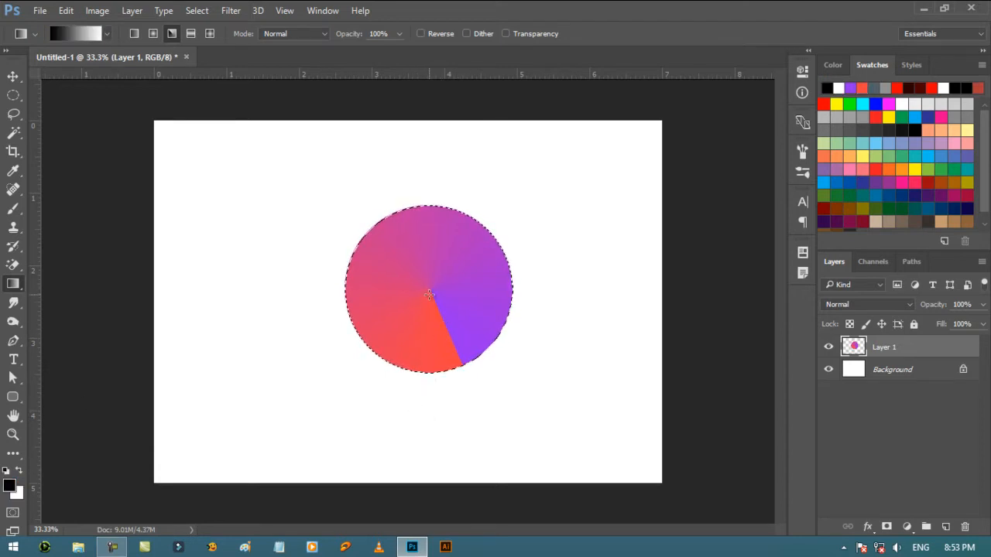
{"action": "left_click_drag", "start_coordinate": [461, 357], "coordinate": [464, 364]}
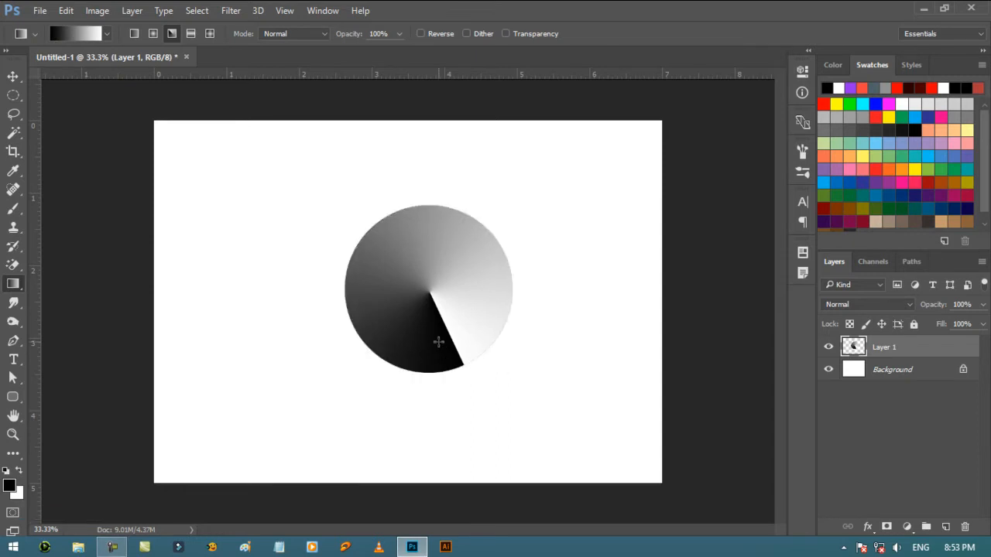
- Select the whole canvas and delete the black-to-white circle from Layer 1
{"action": "key", "text": "ctrl+a"}
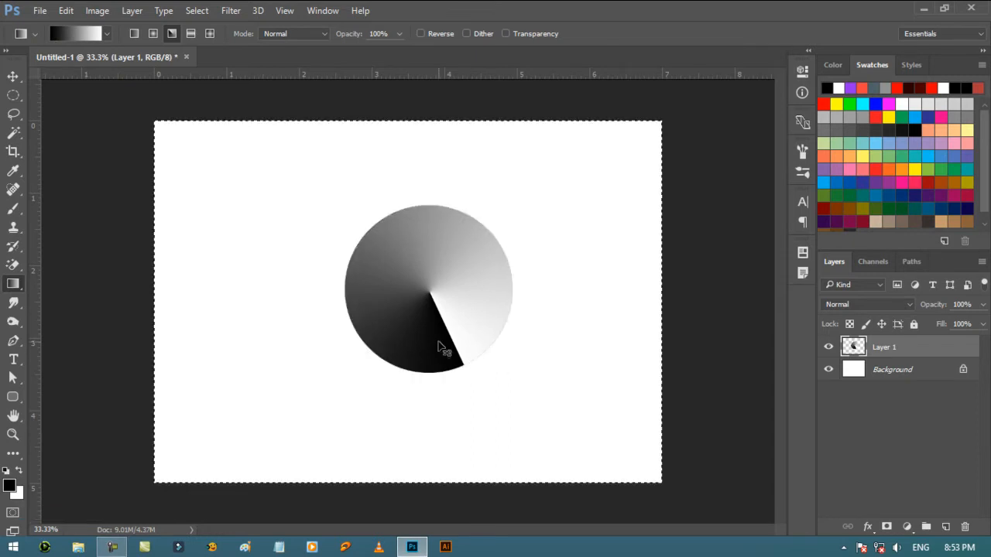
{"action": "key", "text": "Delete"}
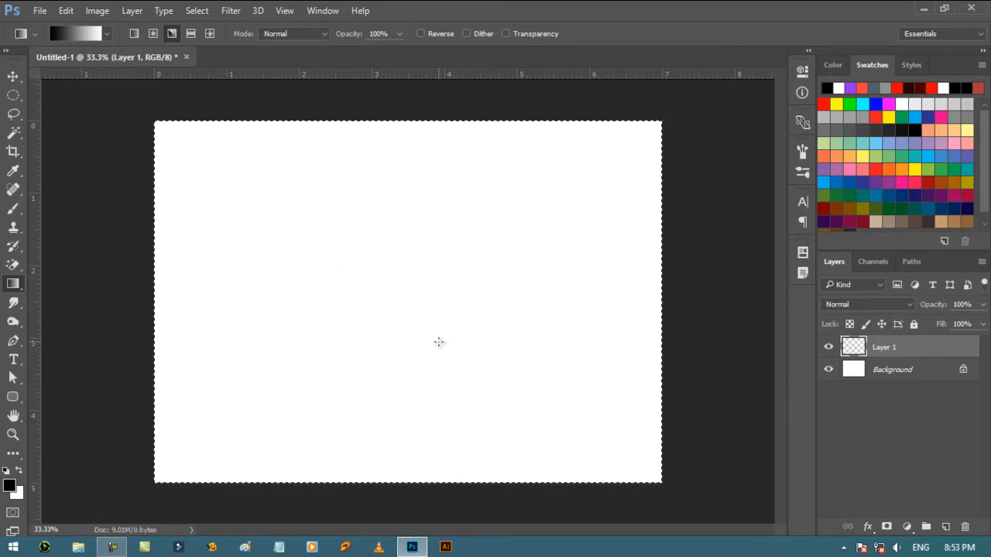
- Deselect the canvas and make a rectangular selection about 4.4 by 2.4 inches around the canvas center
{"action": "right_click", "coordinate": [13, 96]}
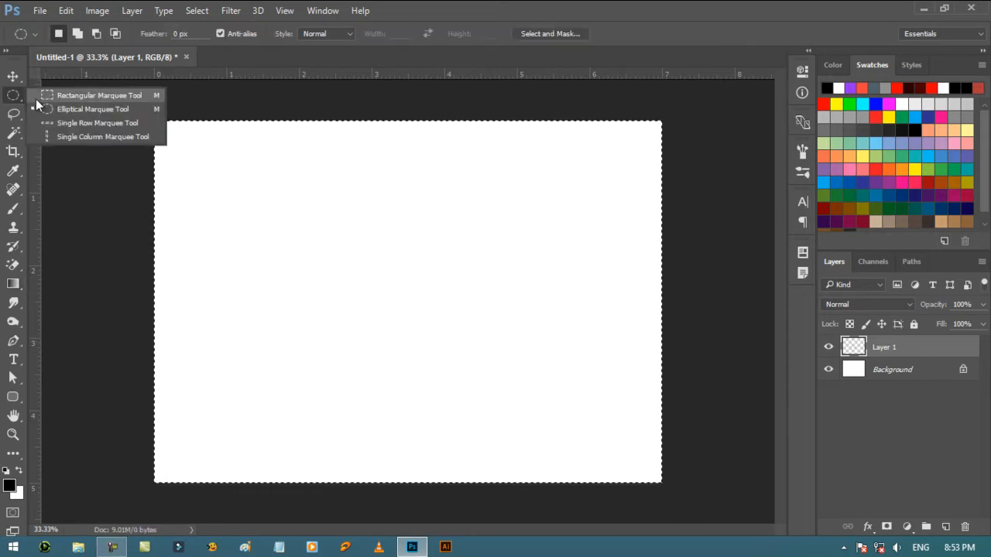
{"action": "left_click", "coordinate": [78, 98]}
{"action": "key", "text": "ctrl+d"}
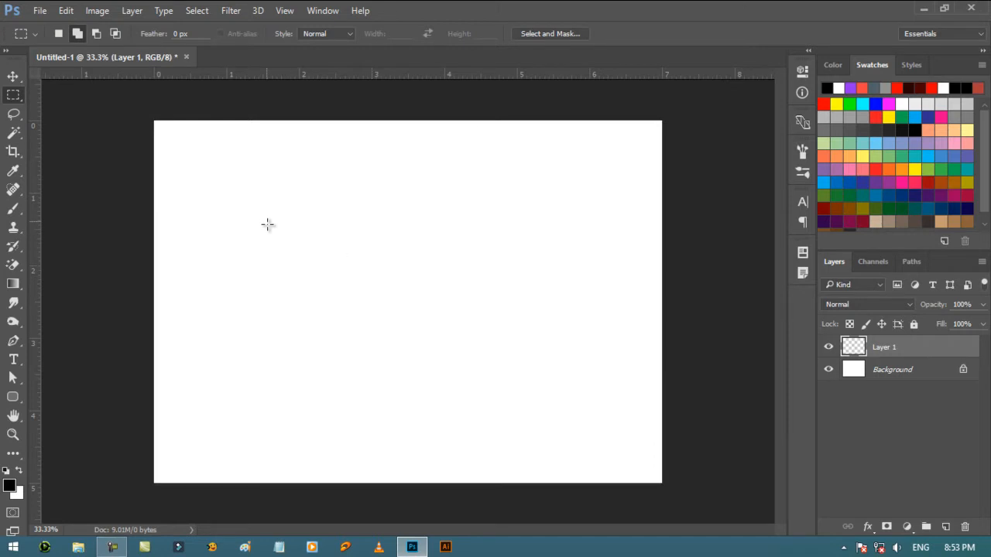
{"action": "left_click_drag", "start_coordinate": [267, 225], "coordinate": [590, 395]}
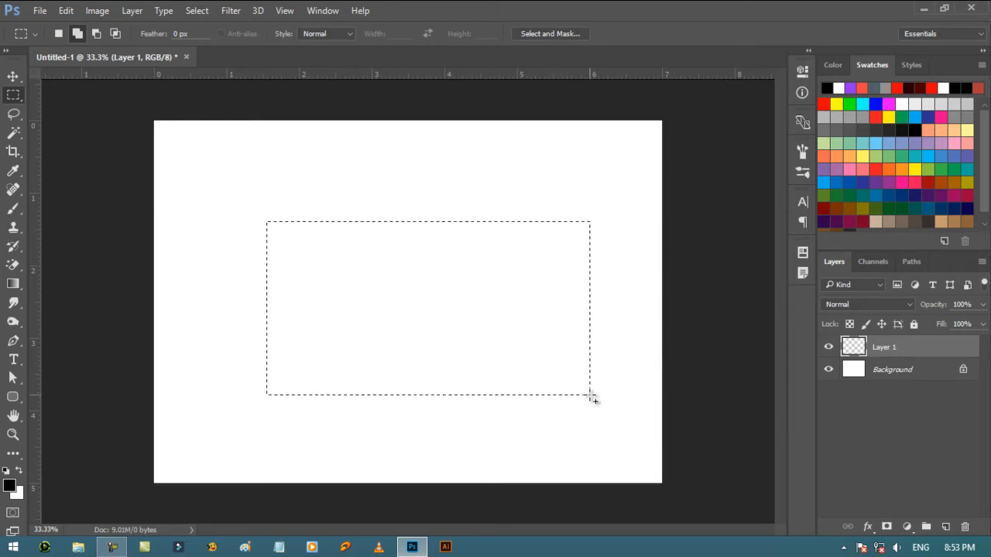
- Set the foreground color to a bright red and the background color to orange
{"action": "left_click", "coordinate": [11, 485]}
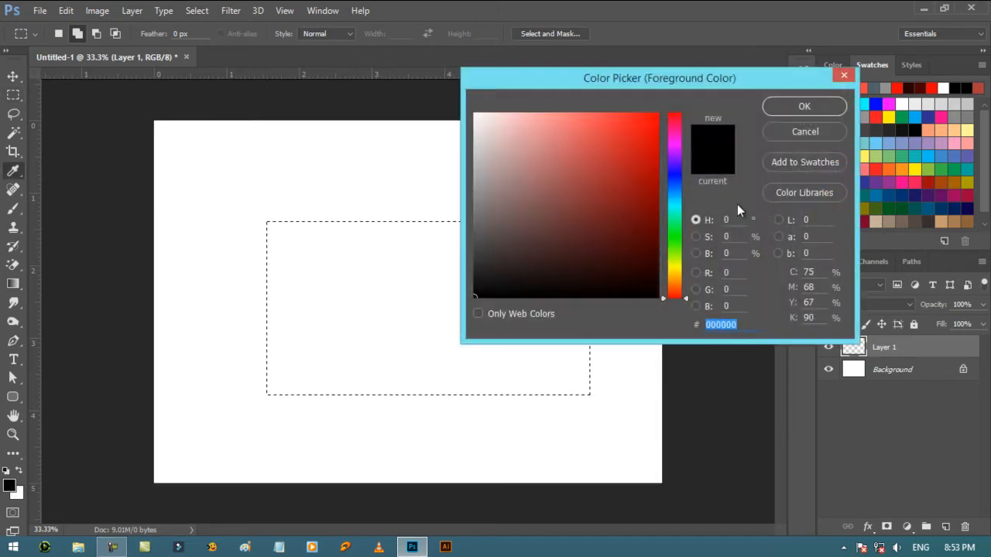
{"action": "left_click", "coordinate": [634, 143]}
{"action": "left_click", "coordinate": [803, 106]}
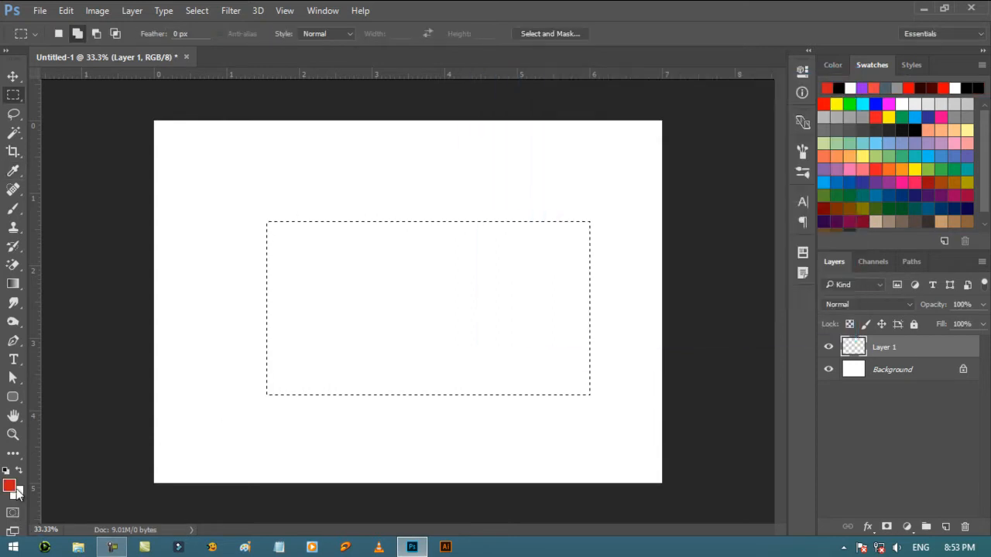
{"action": "left_click", "coordinate": [17, 494]}
{"action": "left_click", "coordinate": [675, 279]}
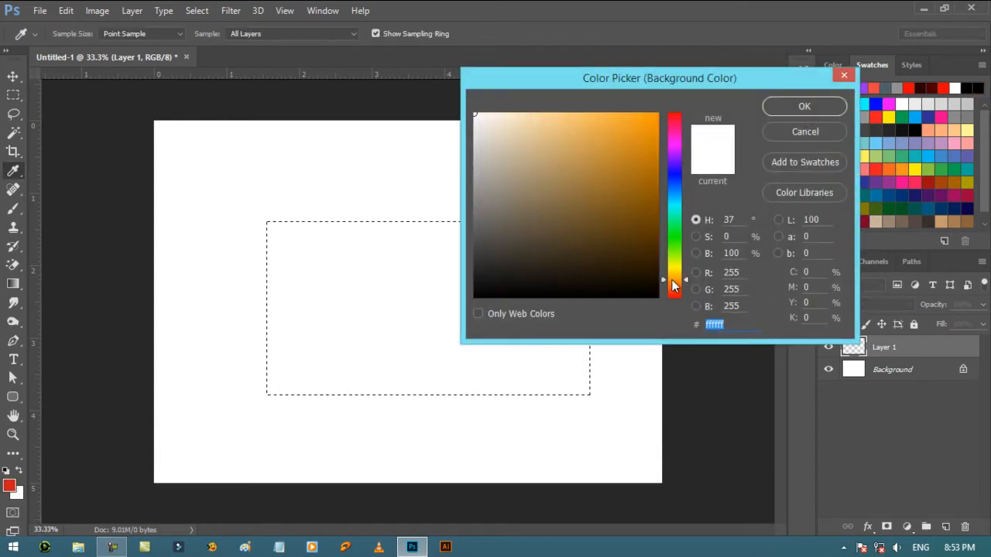
{"action": "left_click_drag", "start_coordinate": [652, 141], "coordinate": [647, 117]}
{"action": "key", "text": "Return"}
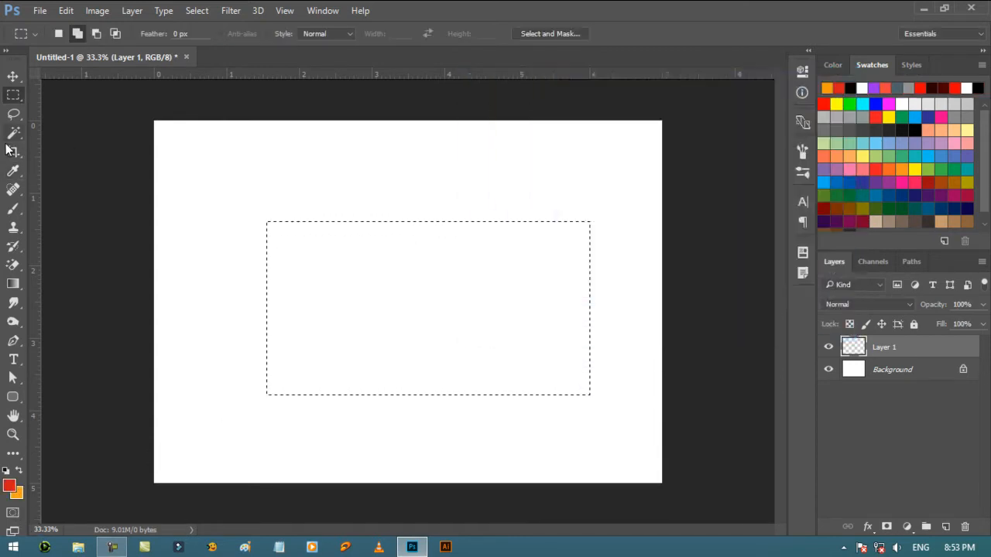
- Fill the rectangle with a red-to-orange reflected gradient and delete the fill
{"action": "left_click", "coordinate": [13, 284]}
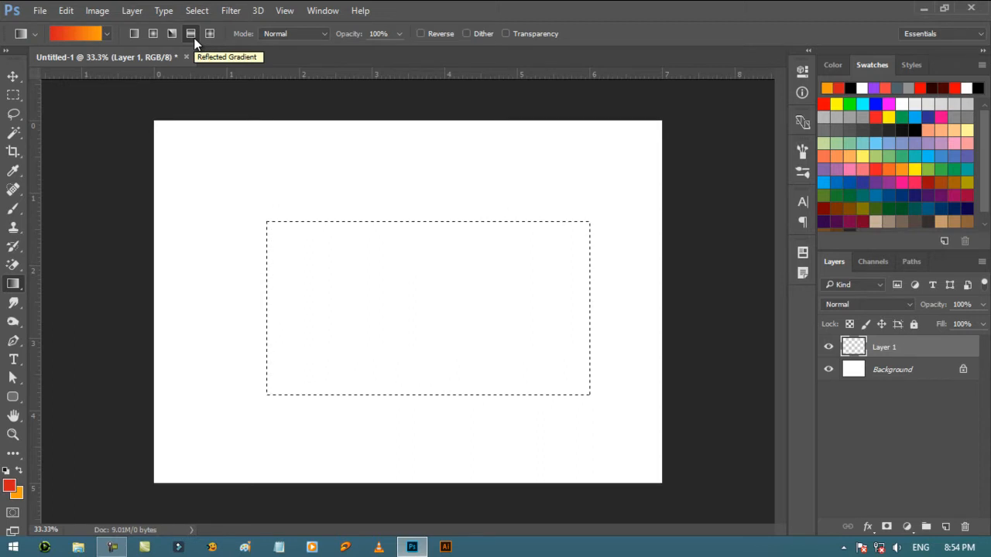
{"action": "left_click", "coordinate": [191, 35]}
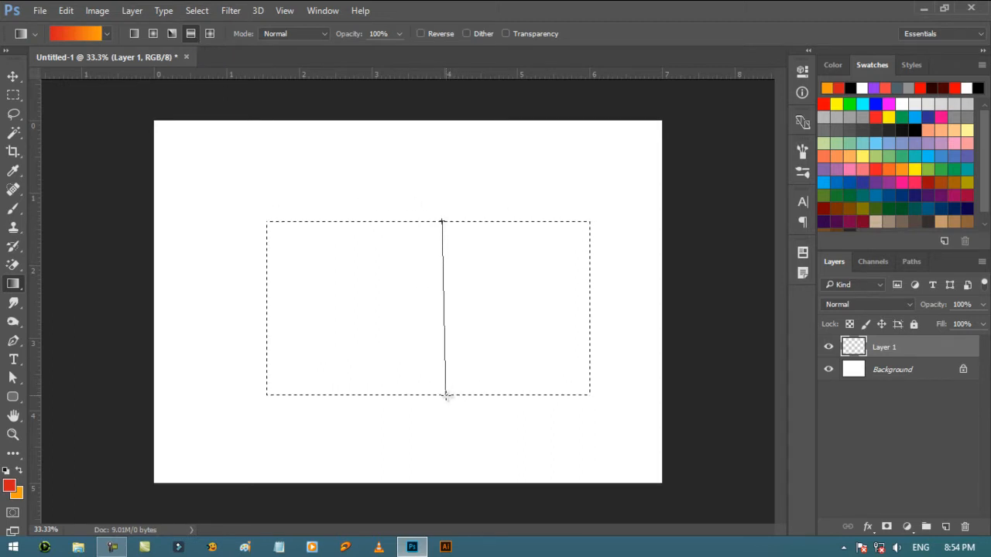
{"action": "left_click_drag", "start_coordinate": [445, 223], "coordinate": [445, 397]}
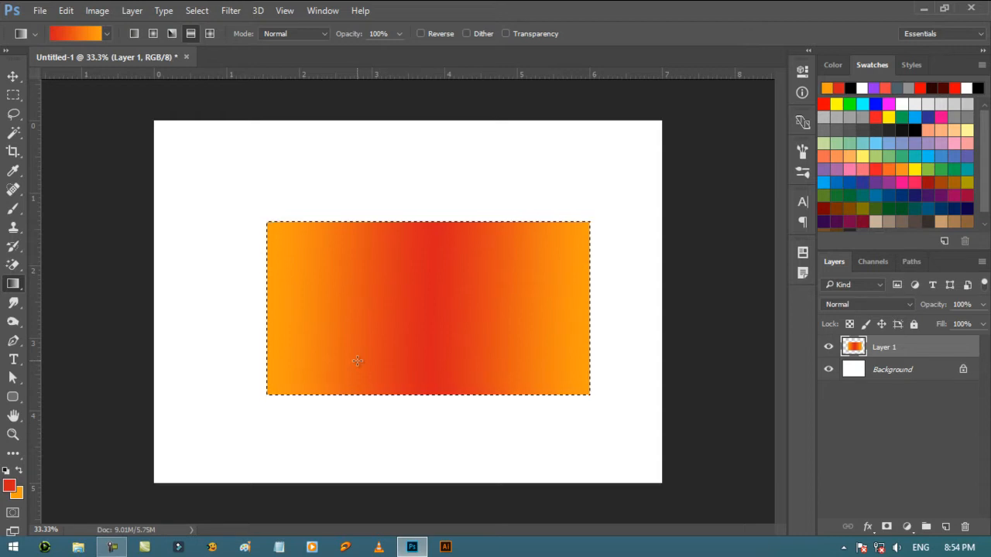
{"action": "key", "text": "Delete"}
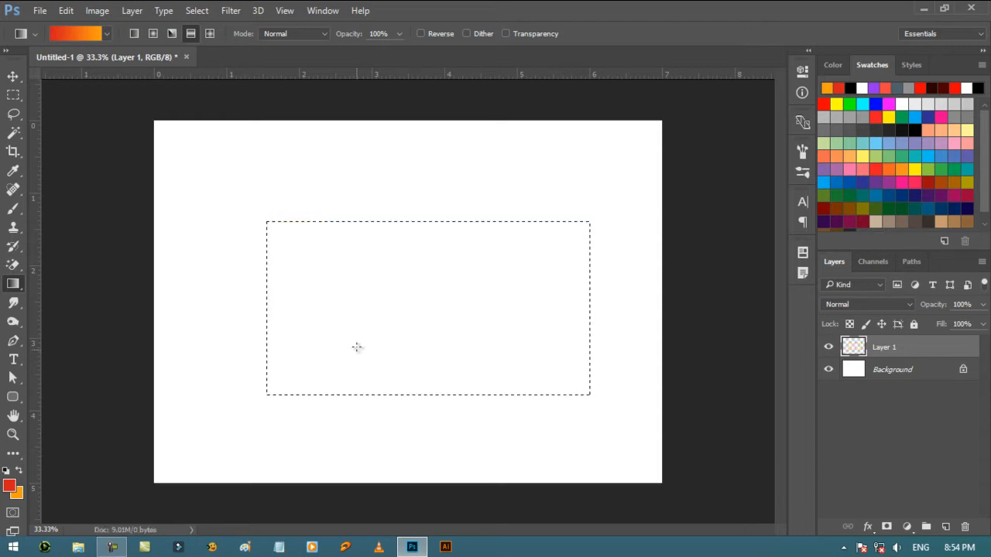
- Fill the rectangle with red-to-orange diamond gradients from different center points and delete the fill
{"action": "left_click", "coordinate": [209, 34]}
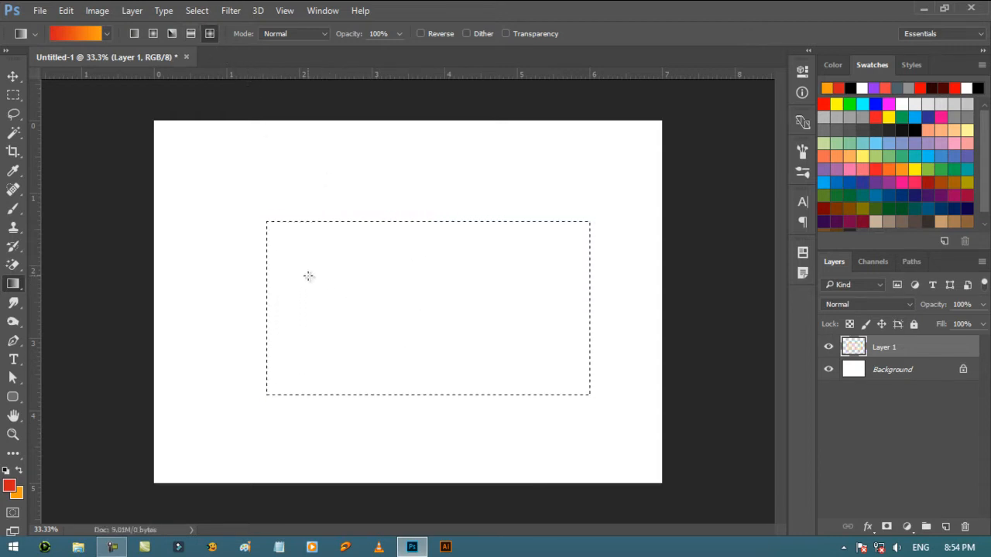
{"action": "left_click_drag", "start_coordinate": [331, 260], "coordinate": [333, 261]}
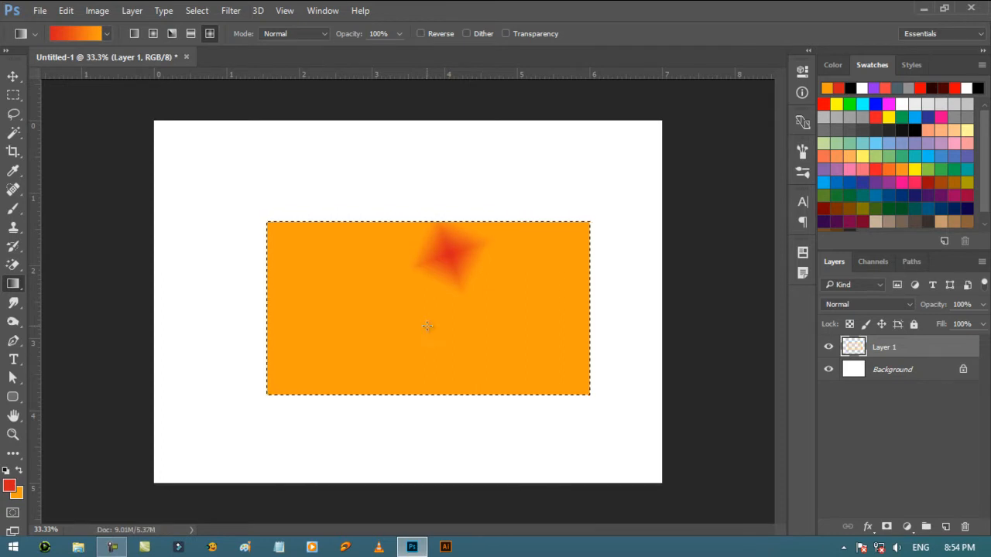
{"action": "key", "text": "Delete"}
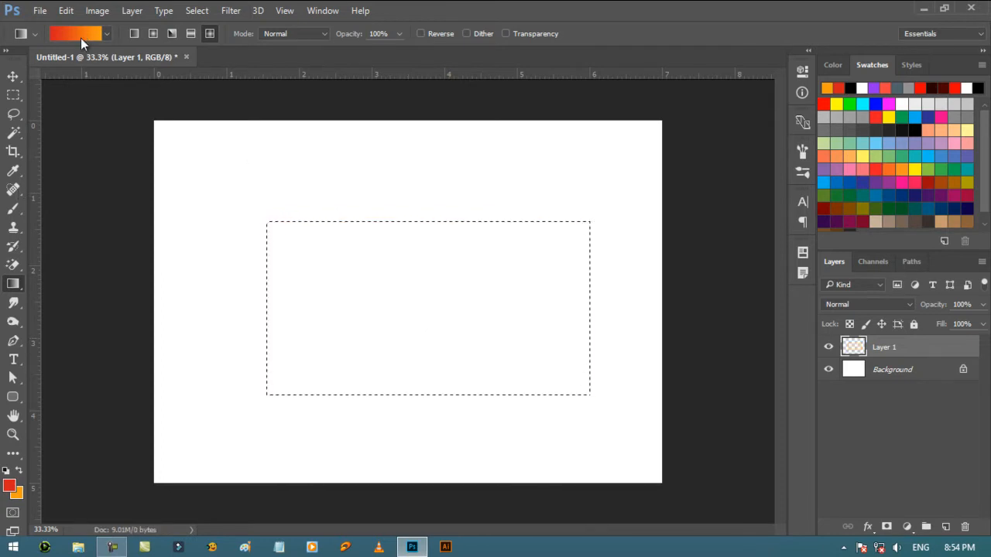
- Replace the gradient presets with Color Harmonies 1 and choose the orange, red and teal gradient
{"action": "left_click", "coordinate": [108, 34]}
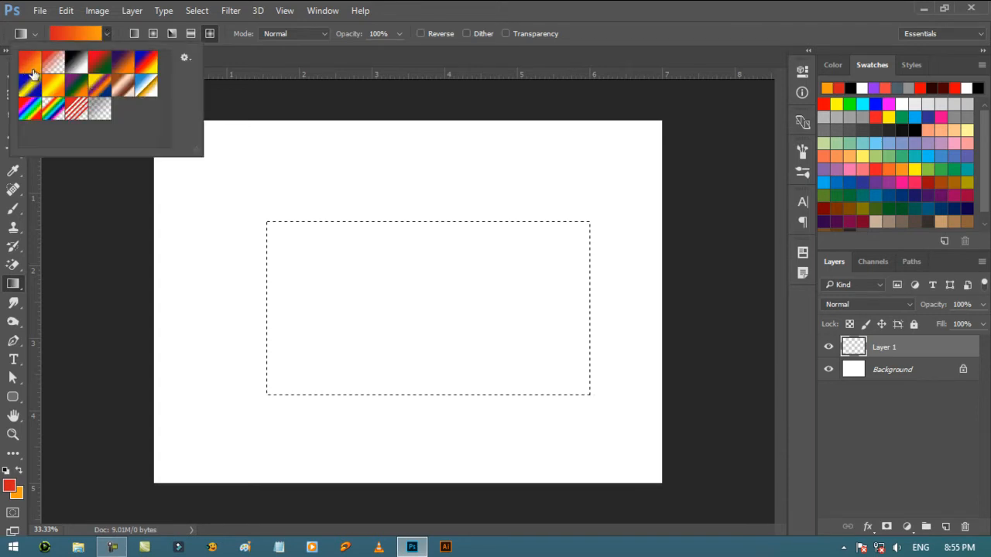
{"action": "left_click", "coordinate": [184, 58]}
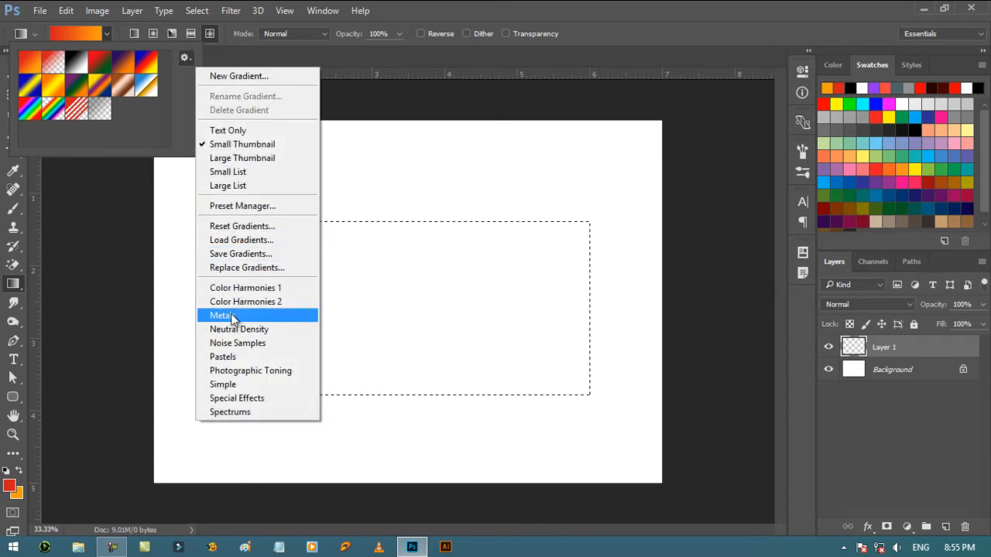
{"action": "left_click", "coordinate": [232, 288]}
{"action": "left_click", "coordinate": [451, 220]}
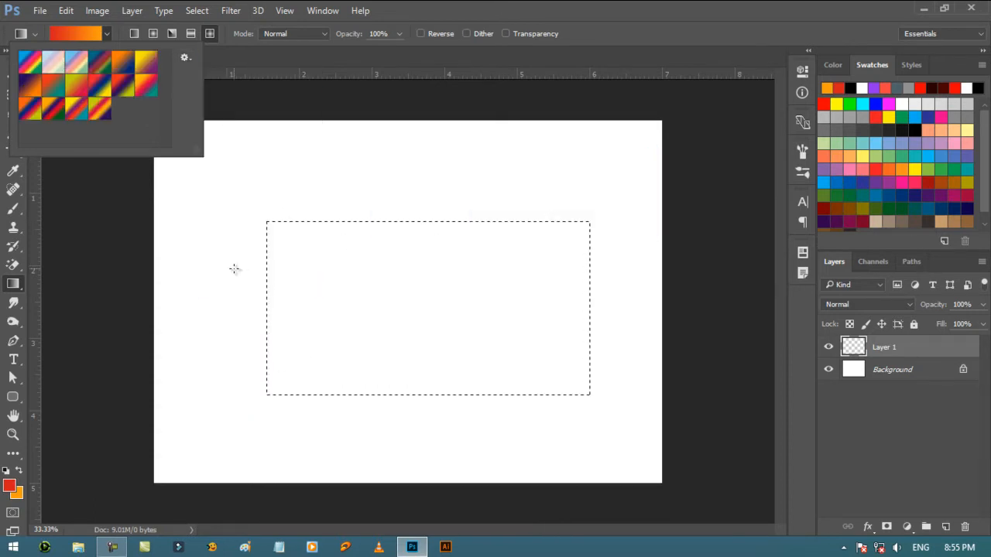
{"action": "left_click", "coordinate": [144, 90]}
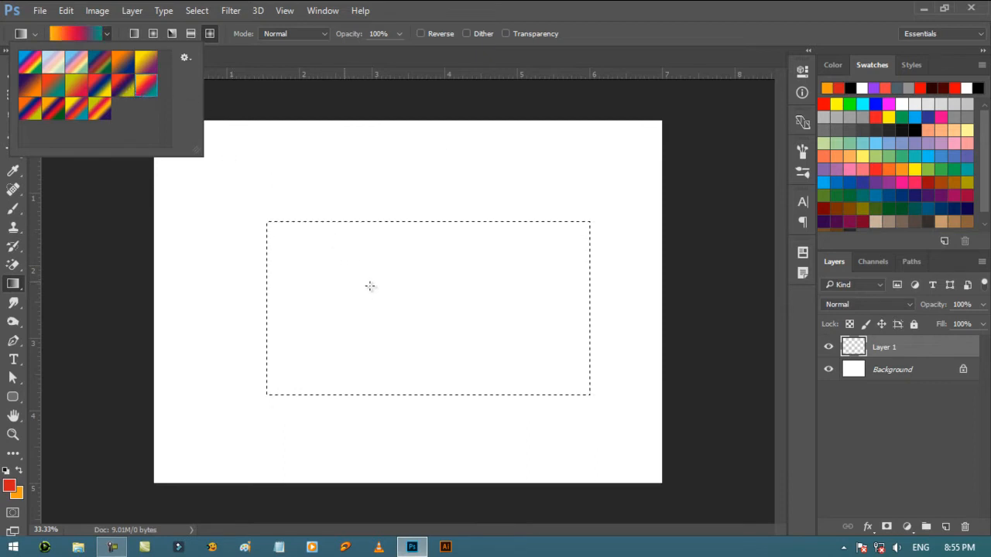
- Fill the rectangle with a diamond gradient from its center, and refill it with angle gradients from different center points
{"action": "left_click", "coordinate": [419, 307]}
{"action": "left_click_drag", "start_coordinate": [416, 235], "coordinate": [417, 236]}
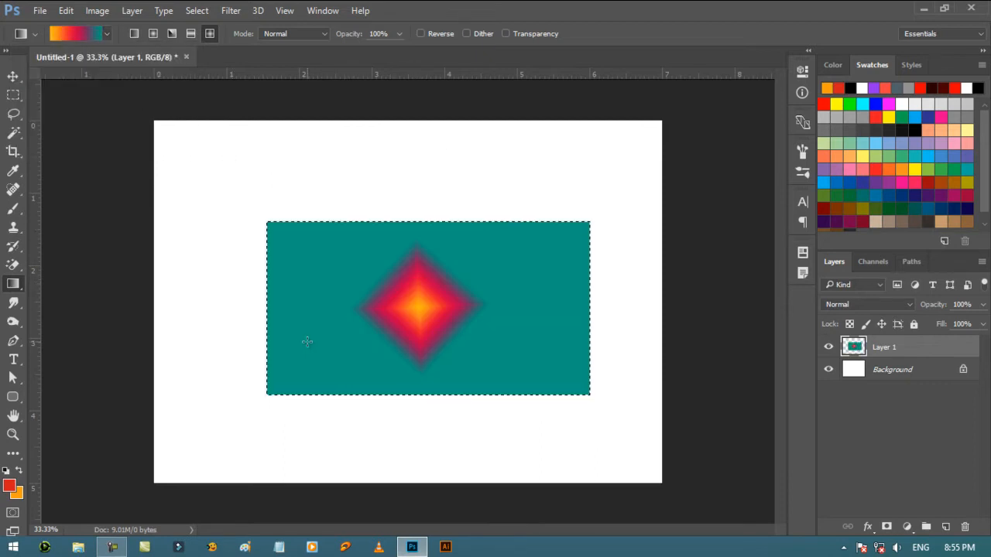
{"action": "left_click", "coordinate": [172, 33]}
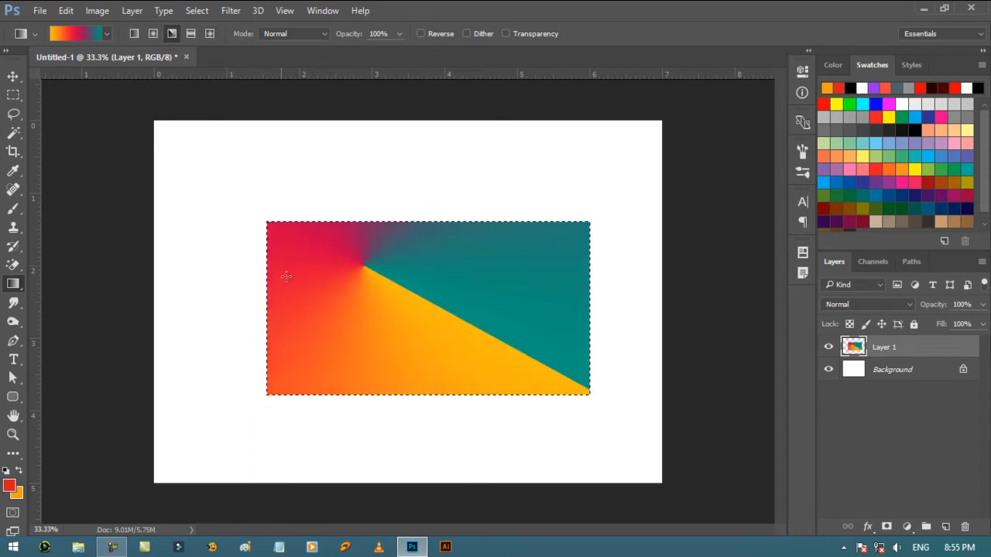
{"action": "left_click_drag", "start_coordinate": [363, 349], "coordinate": [363, 348]}
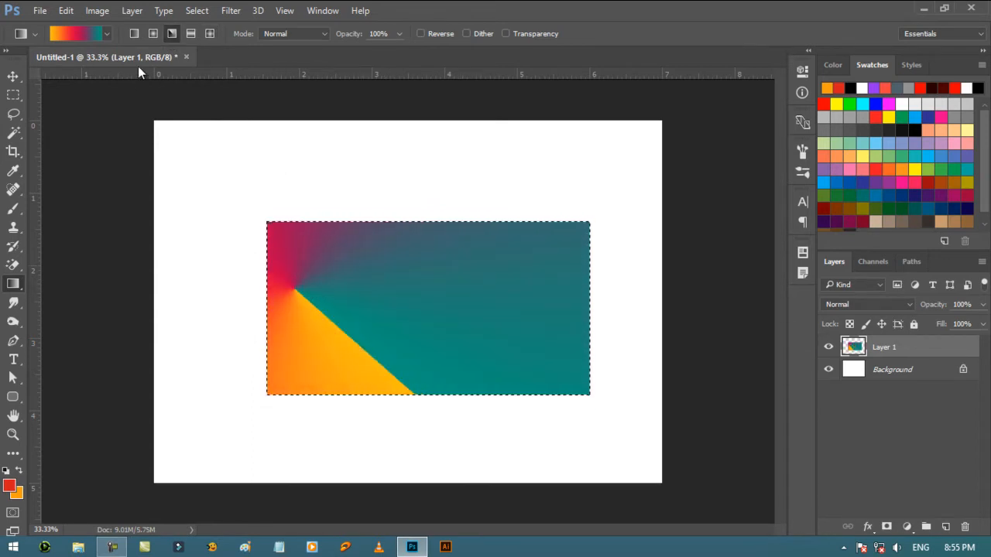
- Refill the rectangle with a linear orange, red and teal gradient running across its full width
{"action": "left_click", "coordinate": [134, 33]}
{"action": "left_click_drag", "start_coordinate": [388, 308], "coordinate": [470, 343]}
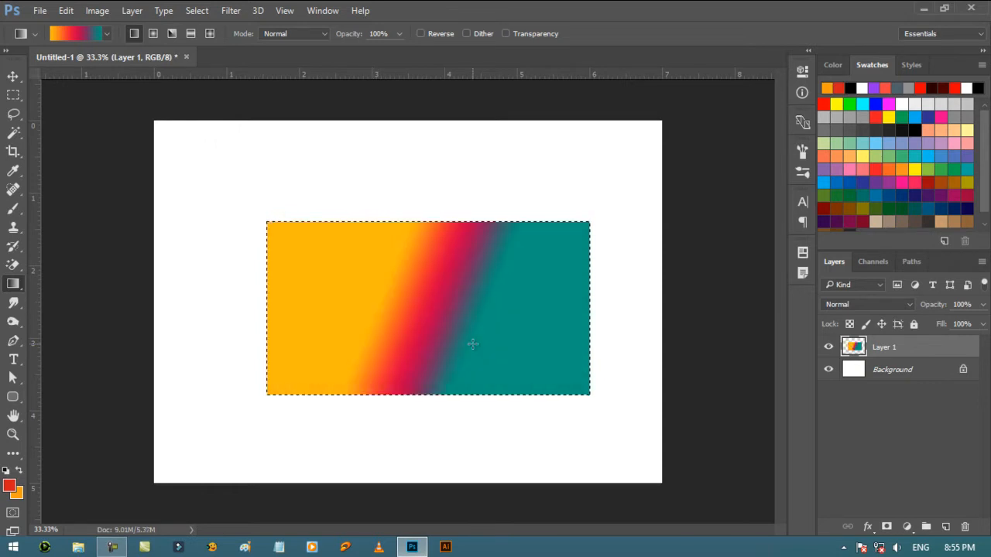
{"action": "left_click_drag", "start_coordinate": [265, 314], "coordinate": [590, 331]}
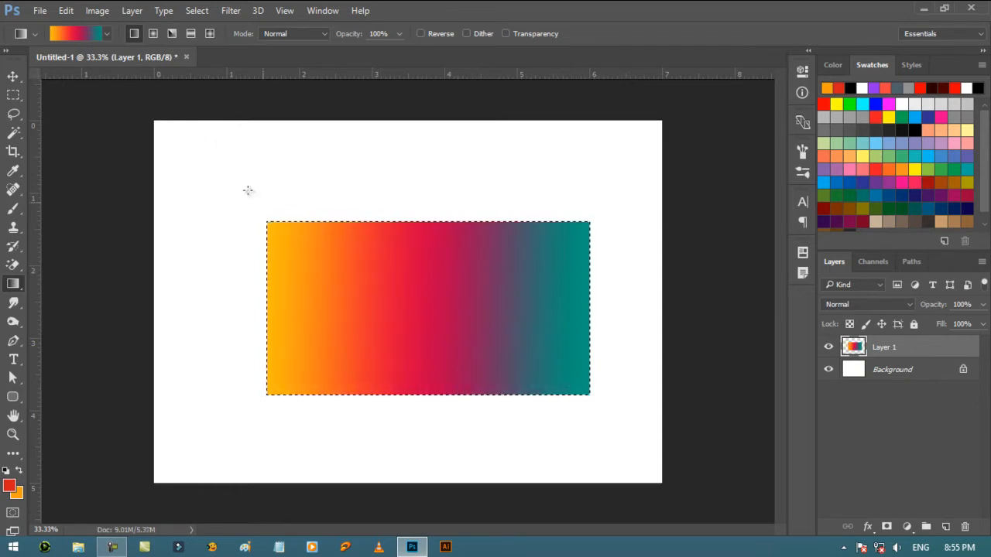
- Choose the Yellow-Green, Red-Violet gradient and replace the gradient presets with Color Harmonies 2
{"action": "left_click", "coordinate": [104, 34]}
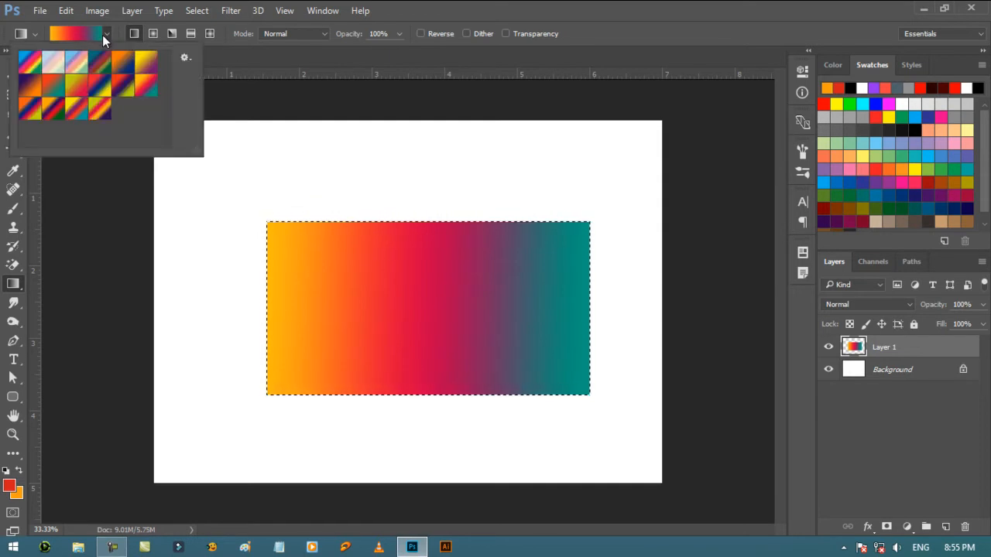
{"action": "left_click", "coordinate": [77, 87]}
{"action": "left_click", "coordinate": [185, 57]}
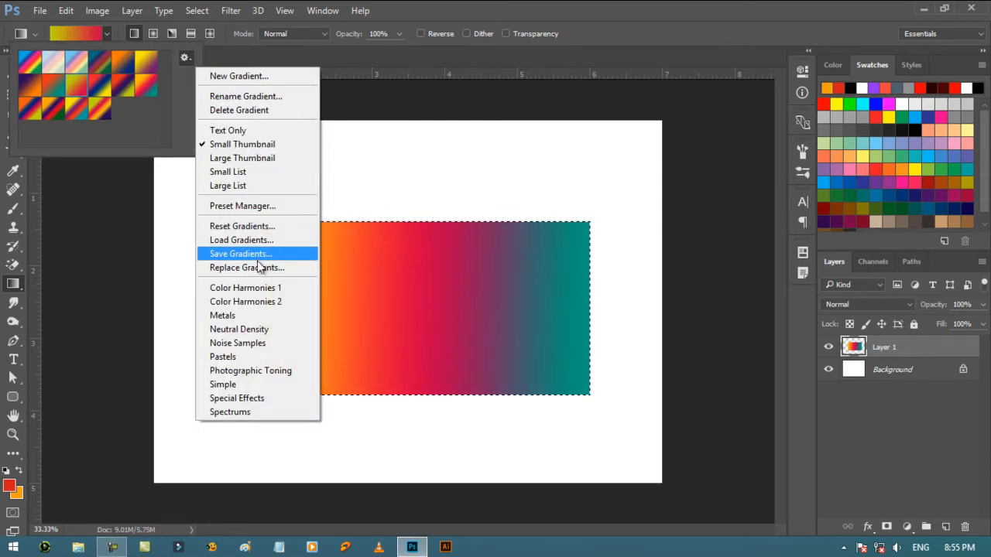
{"action": "left_click", "coordinate": [255, 302]}
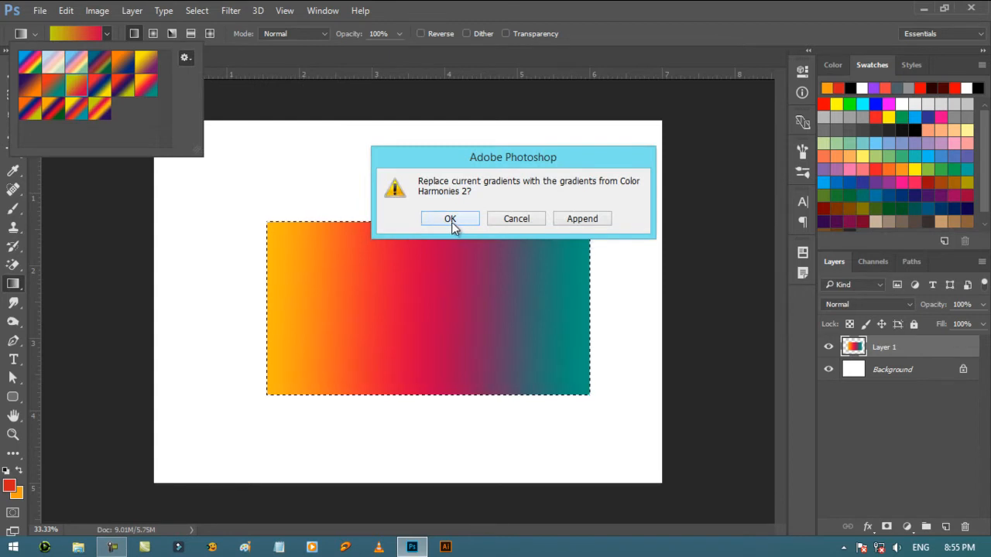
{"action": "left_click", "coordinate": [452, 221]}
- Replace the current gradient presets with the Simple set
{"action": "left_click", "coordinate": [186, 59]}
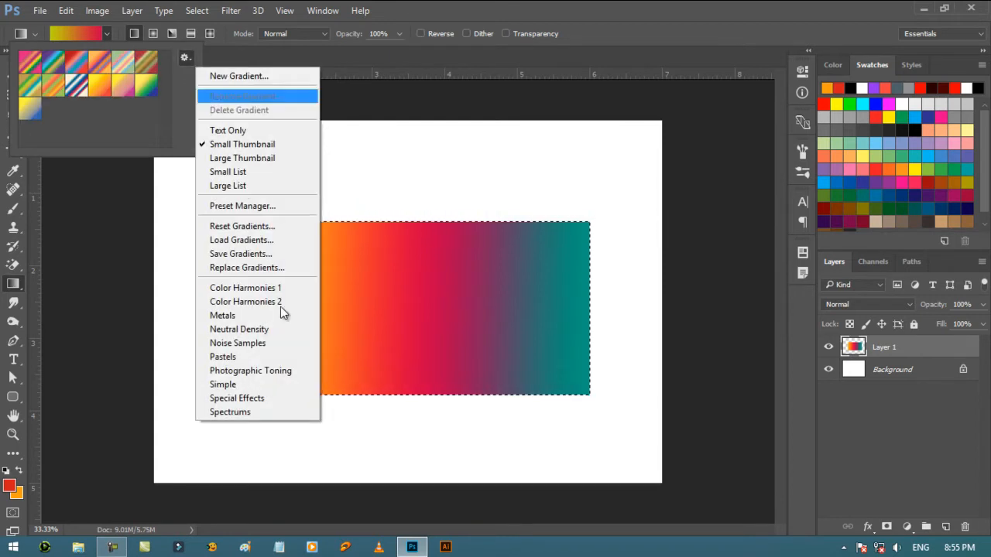
{"action": "left_click", "coordinate": [256, 384]}
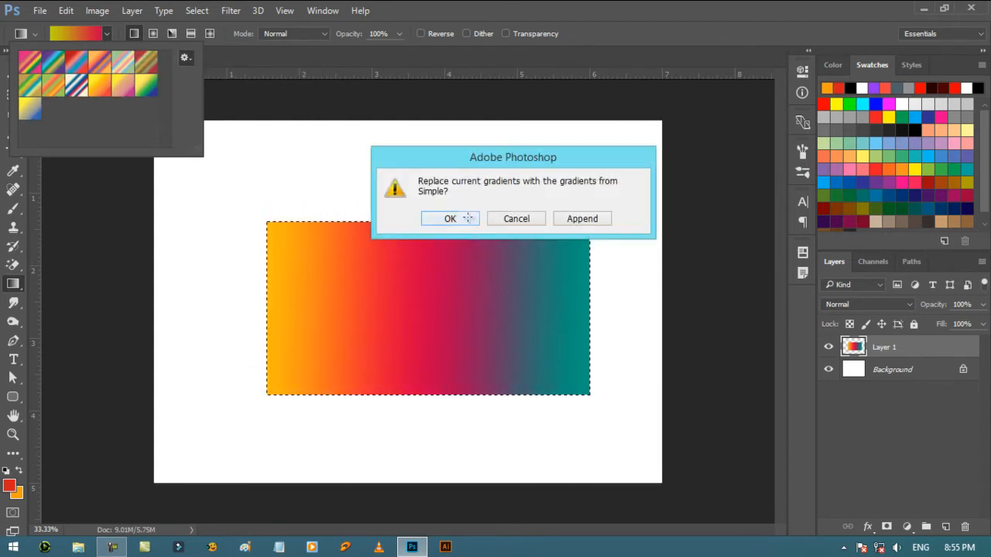
{"action": "left_click", "coordinate": [451, 217]}
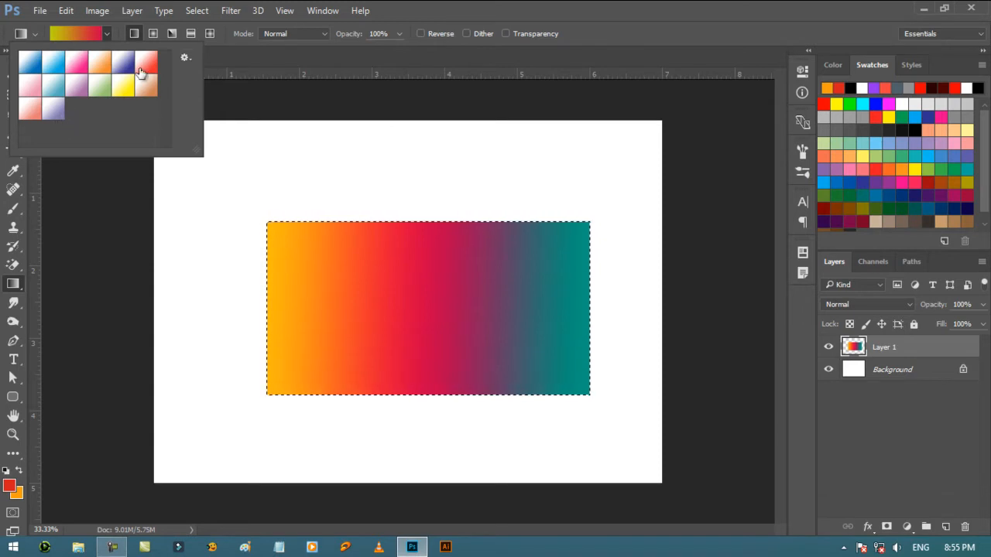
- Display the gradient presets as large thumbnails and enlarge the preset picker to fit them all
{"action": "left_click", "coordinate": [185, 59]}
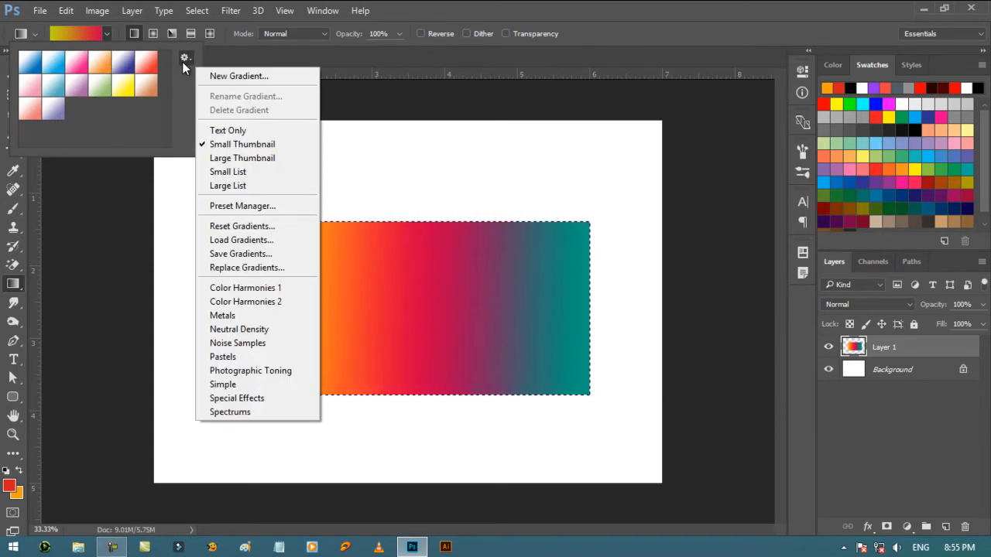
{"action": "left_click", "coordinate": [240, 163]}
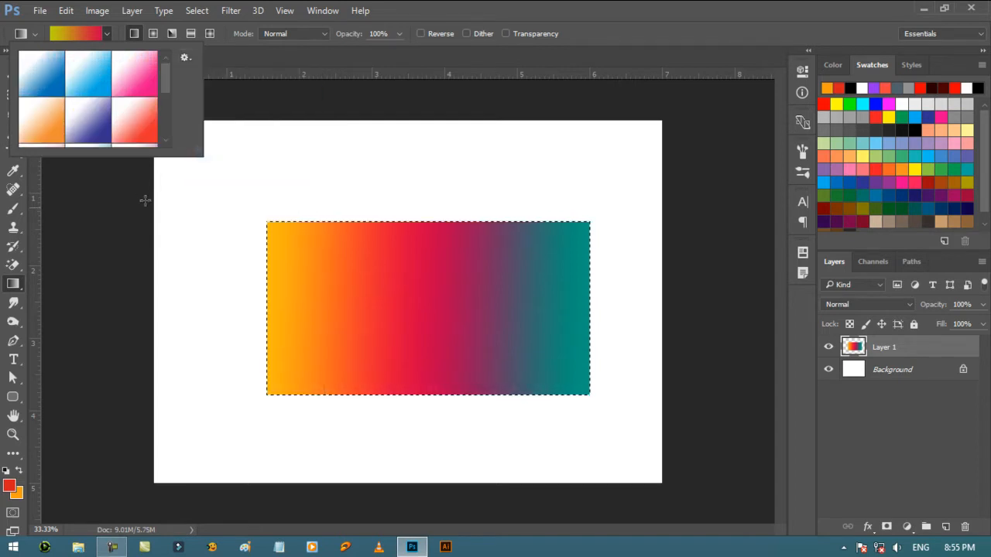
{"action": "left_click_drag", "start_coordinate": [203, 155], "coordinate": [206, 327]}
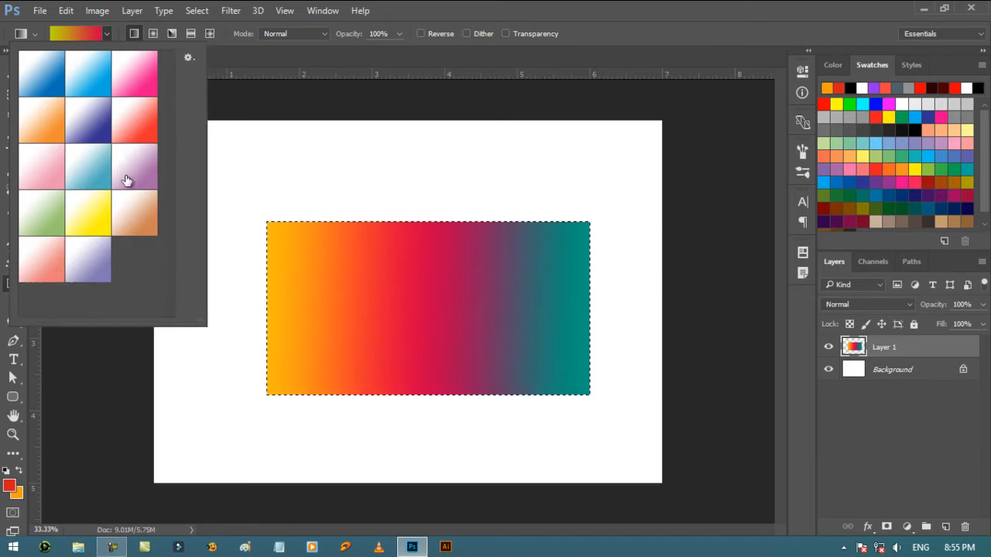
{"action": "left_click", "coordinate": [226, 36]}
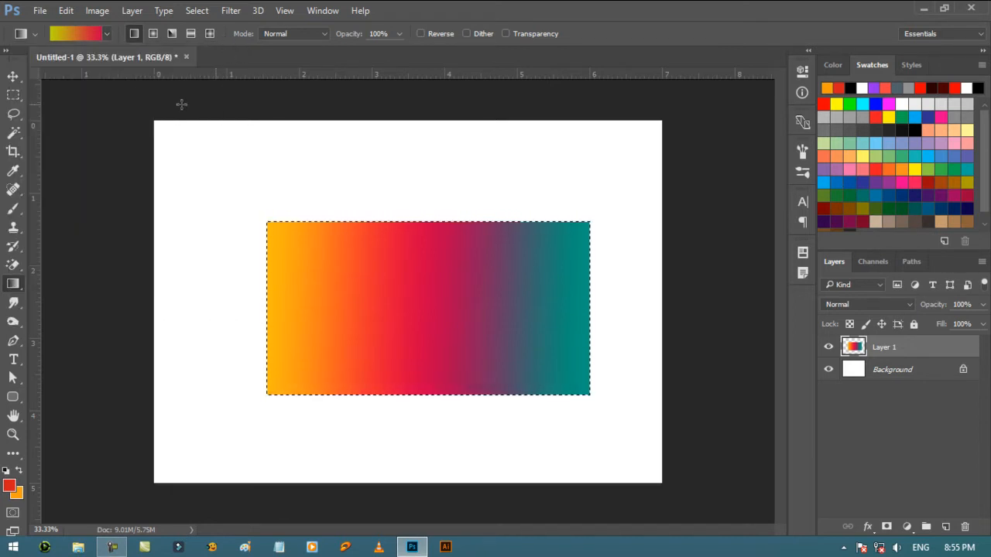
- Edit the Yellow-Green, Red-Violet gradient and change its starting color stop to blue 2c22ec
{"action": "left_click", "coordinate": [80, 32]}
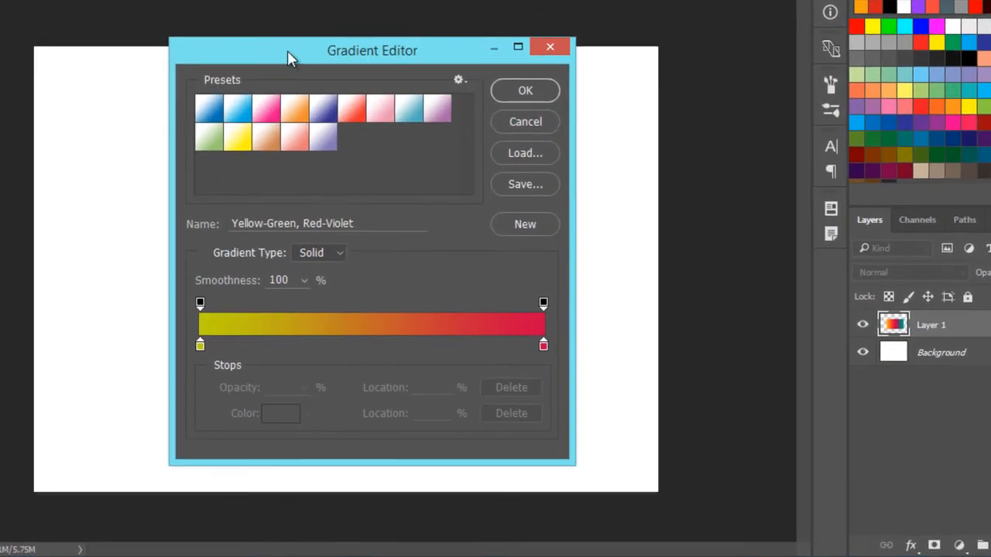
{"action": "left_click_drag", "start_coordinate": [357, 121], "coordinate": [747, 124]}
{"action": "left_click_drag", "start_coordinate": [761, 45], "coordinate": [678, 18]}
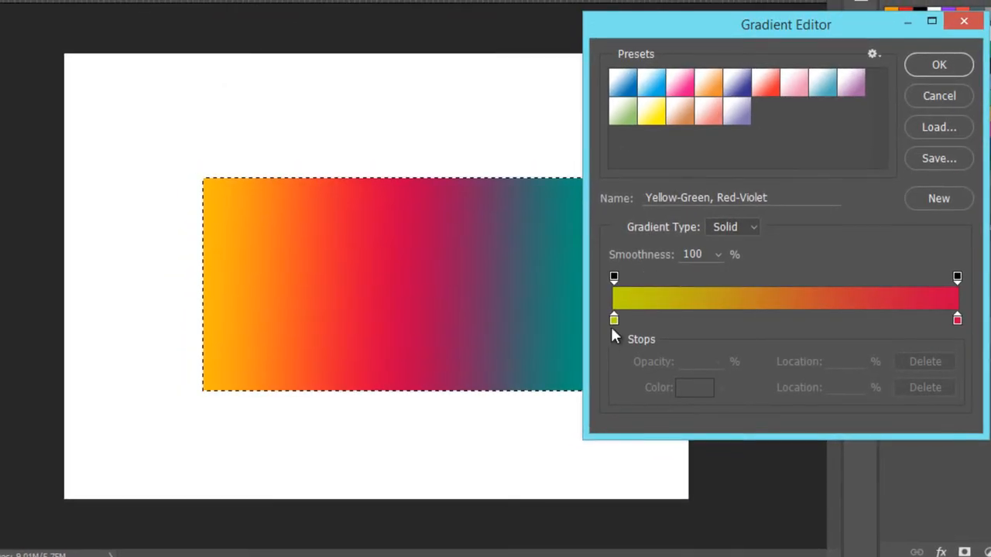
{"action": "left_click", "coordinate": [581, 319]}
{"action": "left_click", "coordinate": [686, 388]}
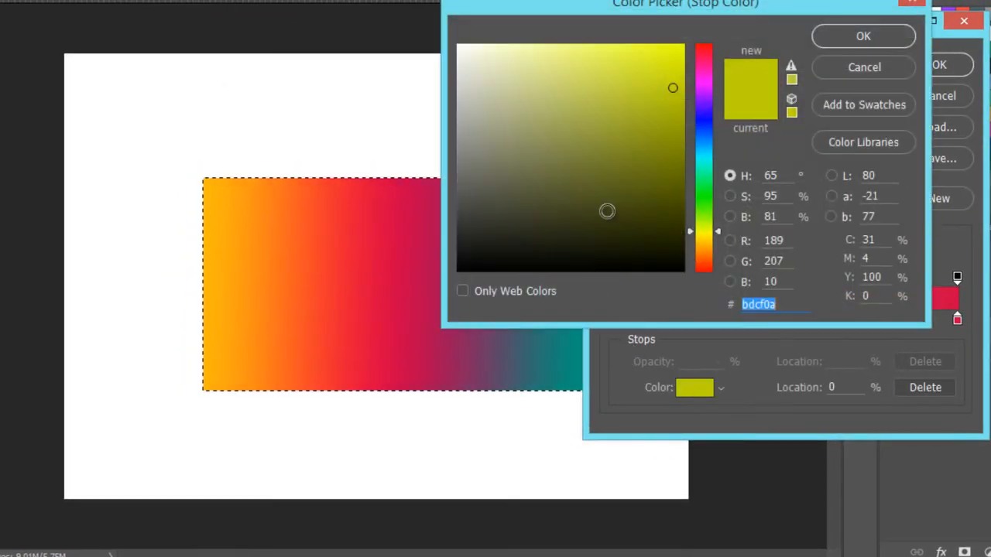
{"action": "left_click", "coordinate": [704, 119]}
{"action": "left_click_drag", "start_coordinate": [665, 84], "coordinate": [651, 61]}
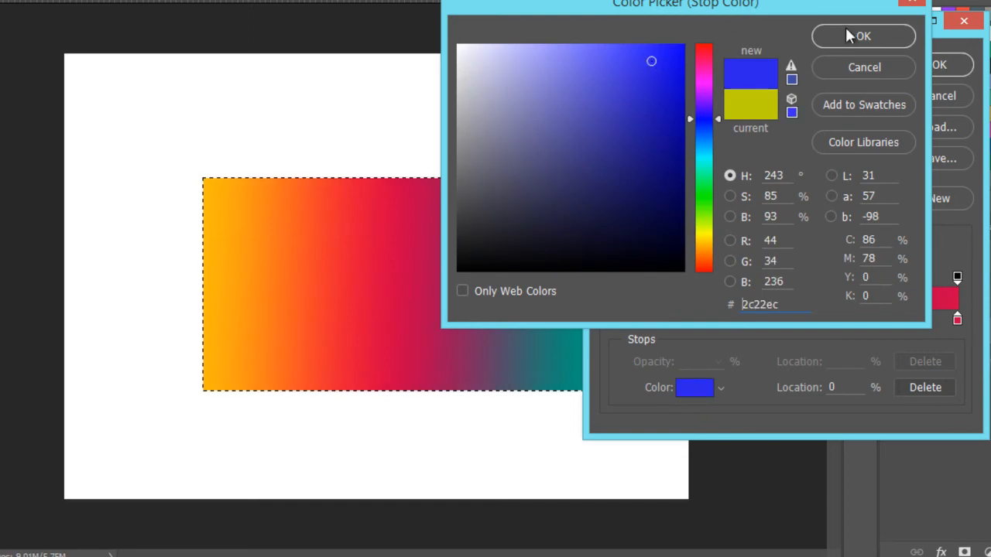
{"action": "left_click", "coordinate": [847, 36]}
- Change the gradient's ending color stop from red to dark brown 292417
{"action": "left_click", "coordinate": [957, 320]}
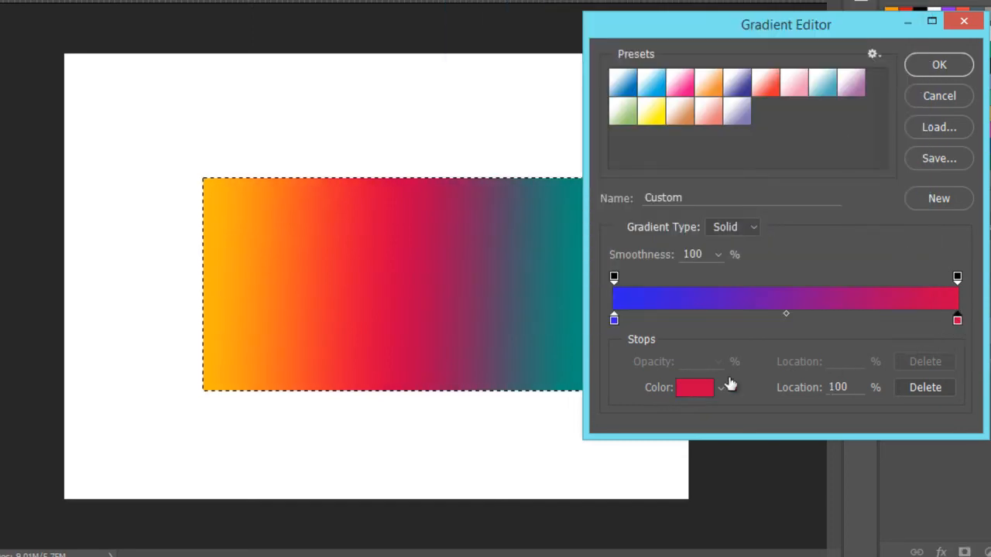
{"action": "left_click", "coordinate": [695, 389]}
{"action": "left_click", "coordinate": [566, 151]}
{"action": "left_click", "coordinate": [709, 244]}
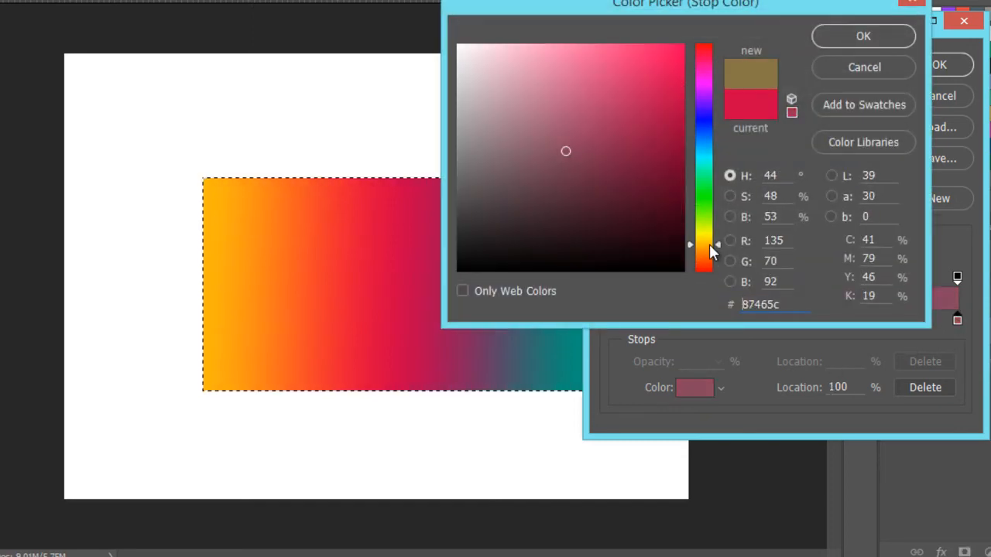
{"action": "left_click_drag", "start_coordinate": [578, 245], "coordinate": [556, 235]}
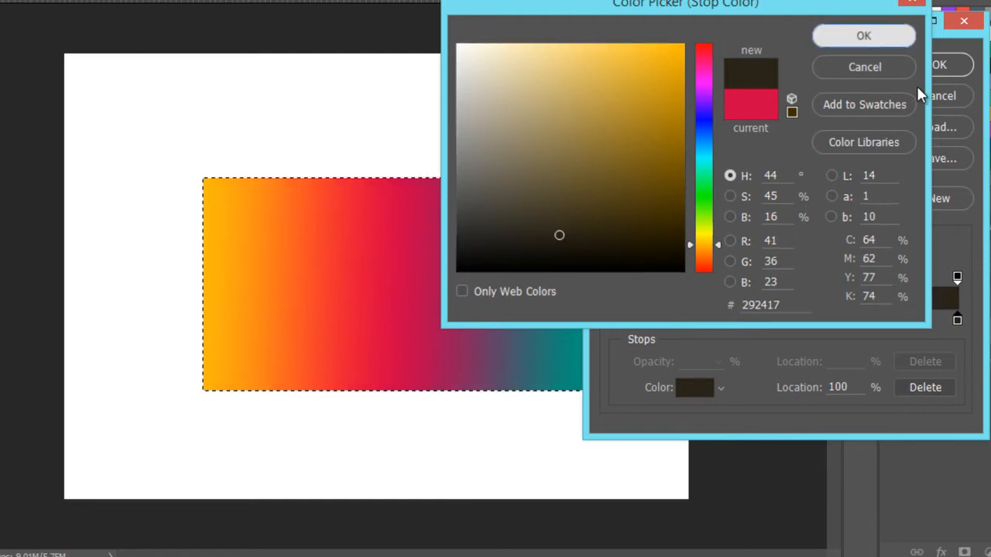
{"action": "left_click", "coordinate": [908, 40]}
- Accept the custom gradient and fill the rectangle from blue to brown horizontally, then refill it with brown above blue at a slight tilt
{"action": "left_click", "coordinate": [938, 65]}
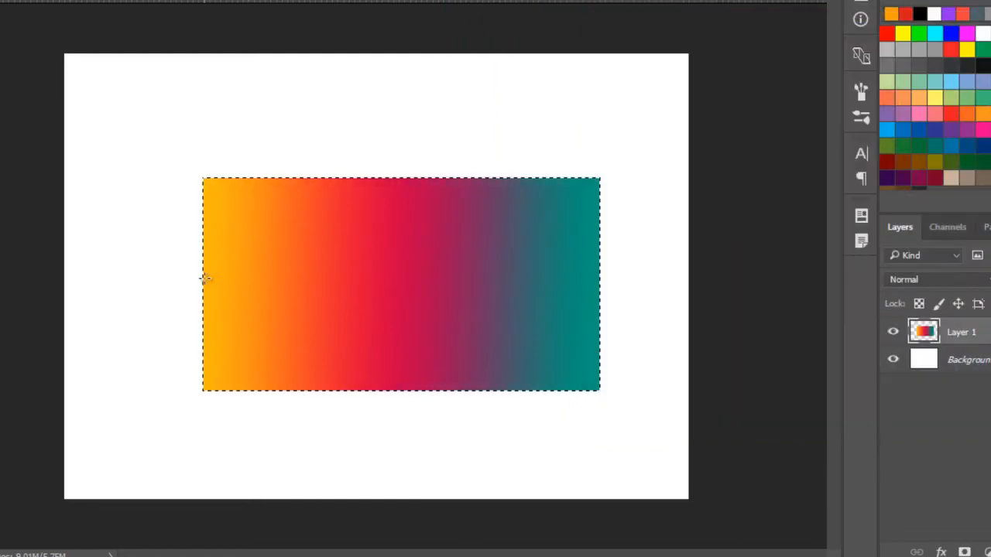
{"action": "left_click_drag", "start_coordinate": [203, 279], "coordinate": [579, 282]}
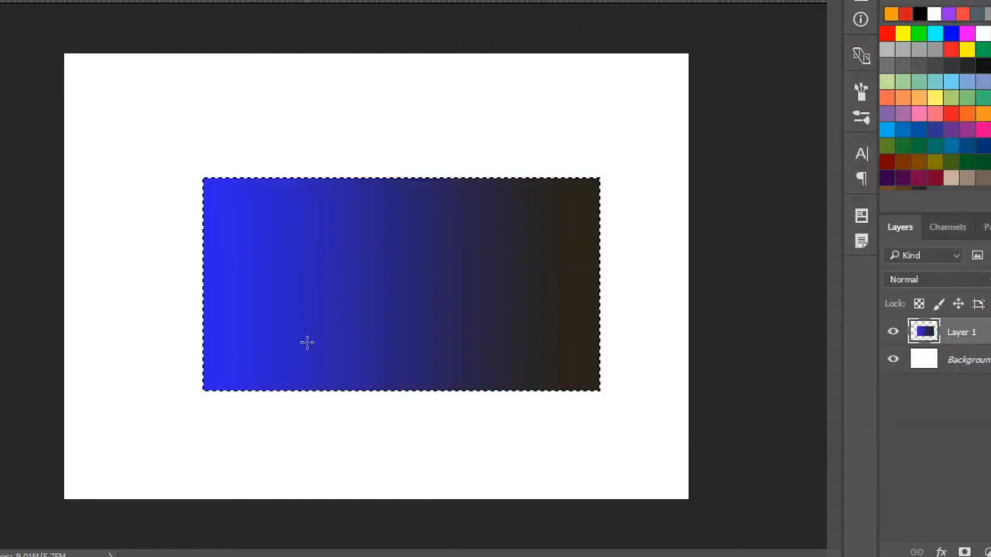
{"action": "left_click_drag", "start_coordinate": [310, 224], "coordinate": [400, 210]}
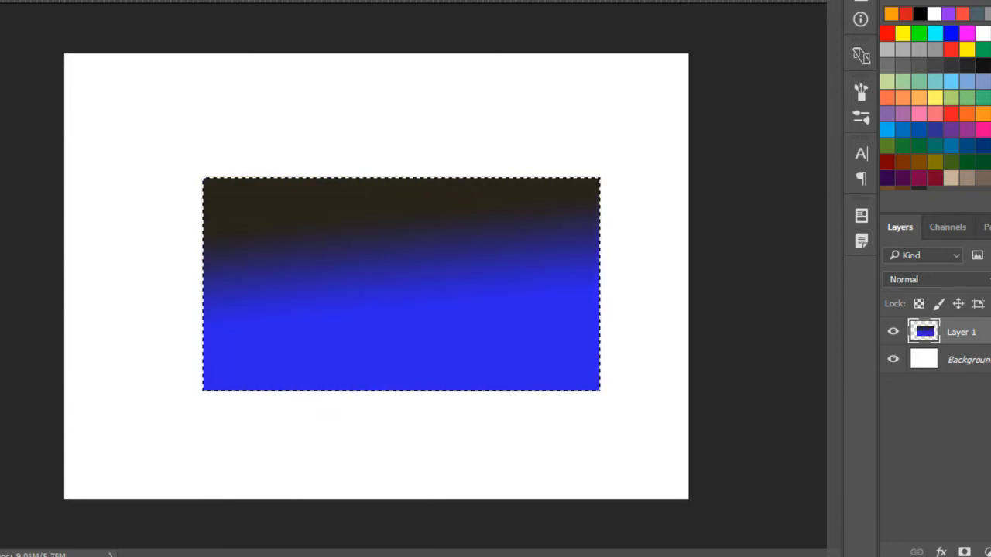
- Reopen the custom gradient for editing and change its blue starting stop to bright pinkish red
{"action": "left_click", "coordinate": [15, 2]}
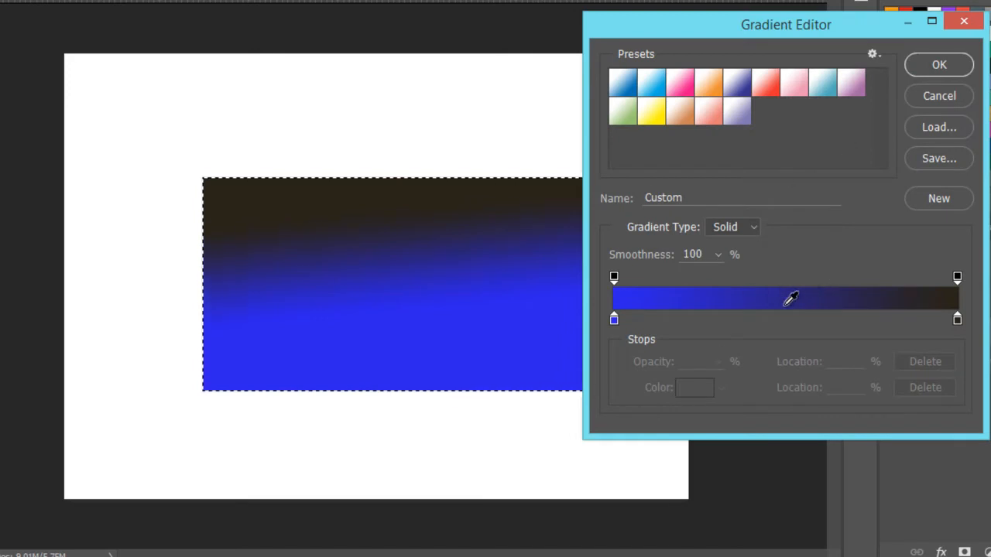
{"action": "left_click", "coordinate": [615, 320]}
{"action": "left_click", "coordinate": [682, 387]}
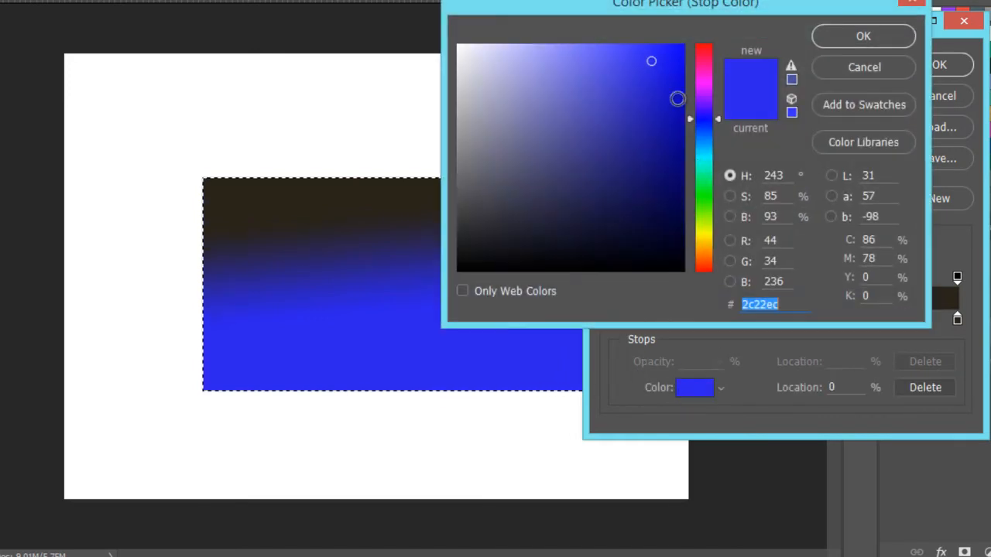
{"action": "mouse_move", "coordinate": [672, 71]}
{"action": "left_mouse_down"}
{"action": "mouse_move", "coordinate": [681, 41]}
{"action": "mouse_move", "coordinate": [704, 55]}
{"action": "left_mouse_up"}
{"action": "left_click", "coordinate": [863, 37]}
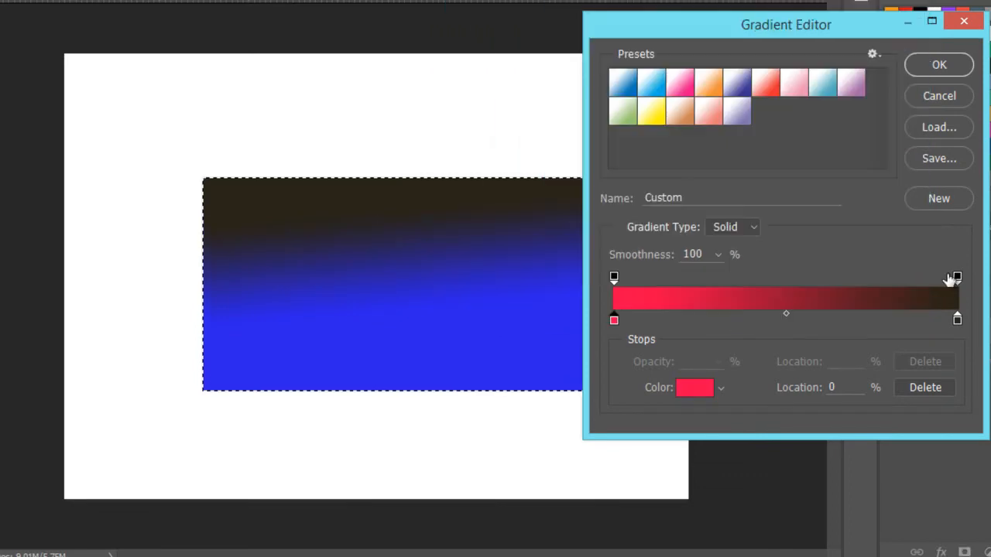
- Change the gradient's dark brown ending stop to yellow ffc80a
{"action": "left_click", "coordinate": [957, 319]}
{"action": "left_click", "coordinate": [697, 387]}
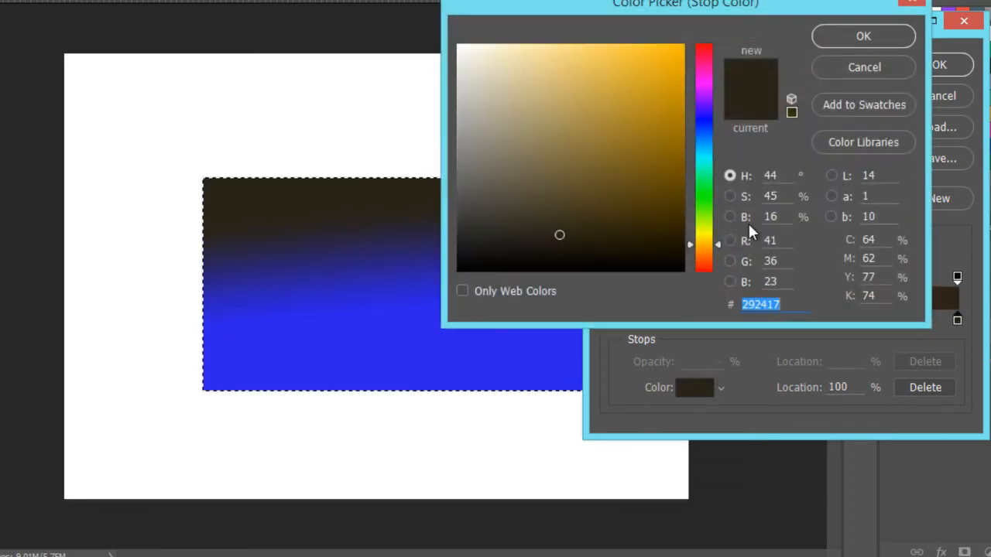
{"action": "left_click", "coordinate": [704, 242]}
{"action": "left_click_drag", "start_coordinate": [676, 100], "coordinate": [677, 40]}
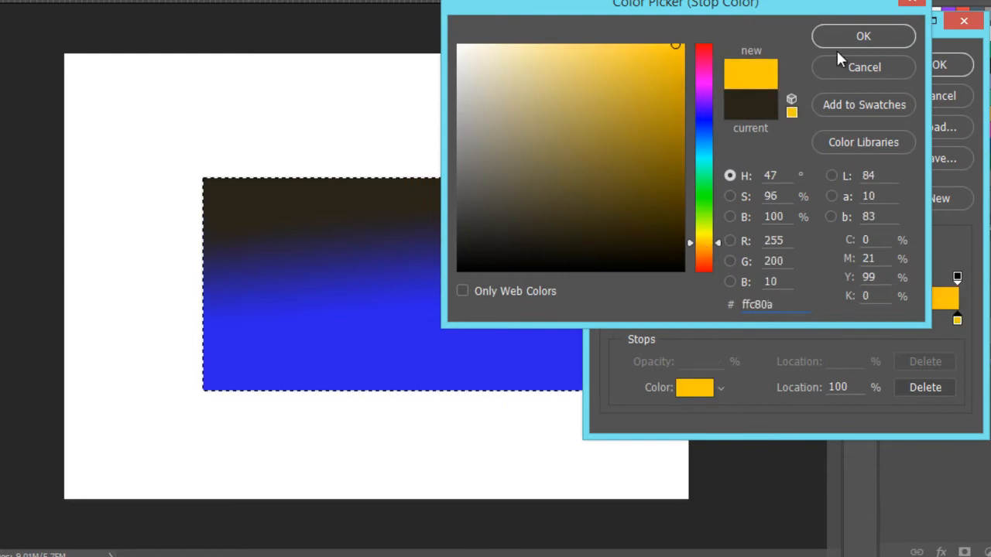
{"action": "left_click", "coordinate": [863, 37]}
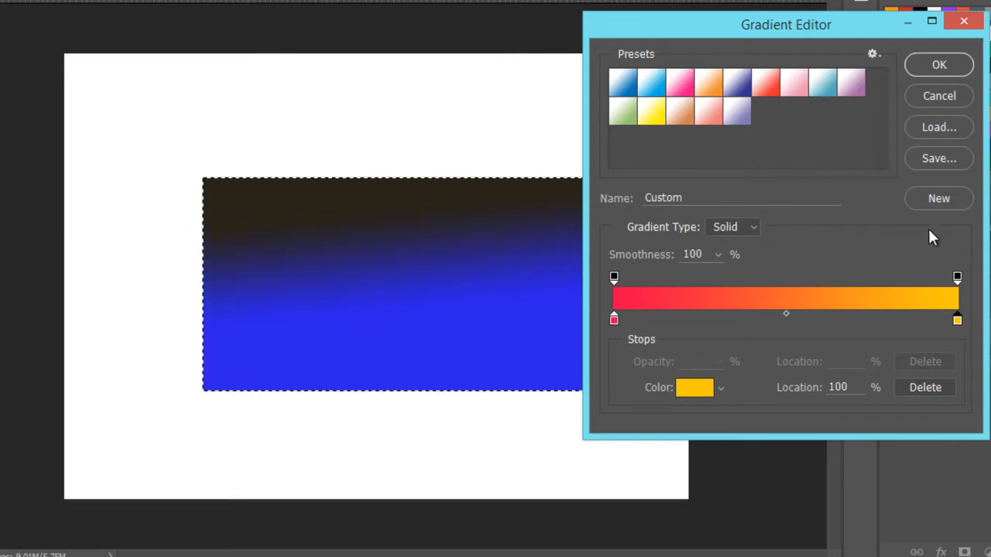
- Save the red-to-yellow gradient as a new preset named Custom, keeping its smoothness at 100%
{"action": "left_click", "coordinate": [939, 198]}
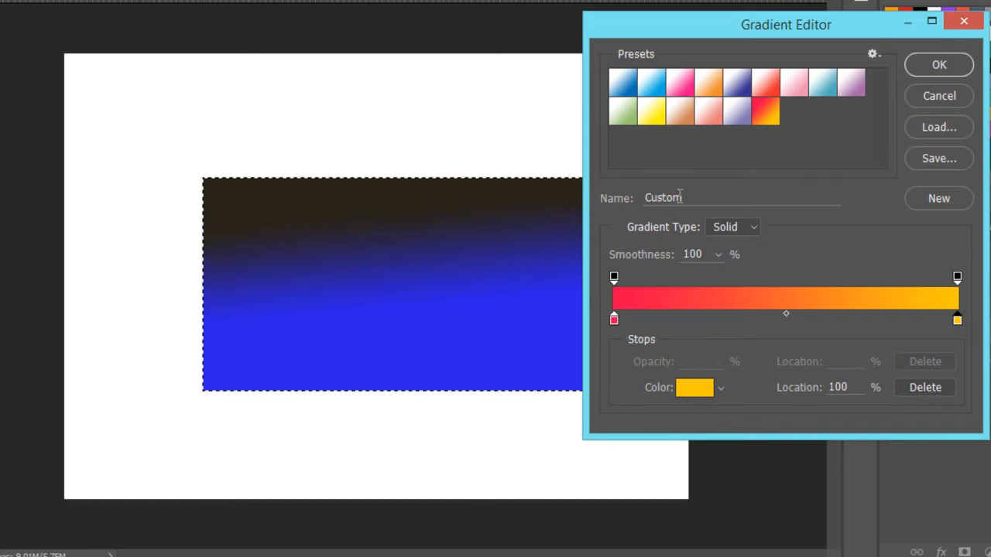
{"action": "double_click", "coordinate": [642, 199]}
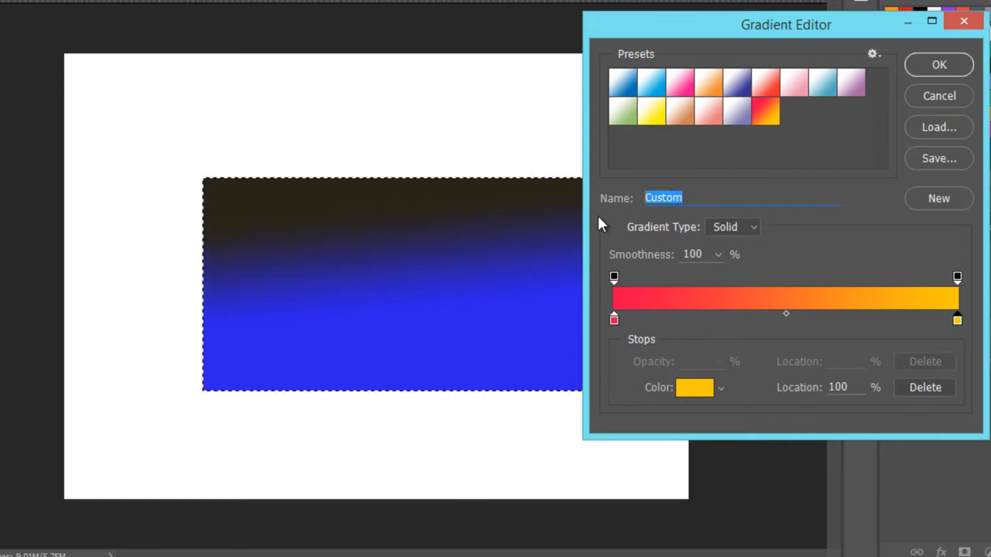
{"action": "left_click", "coordinate": [718, 255]}
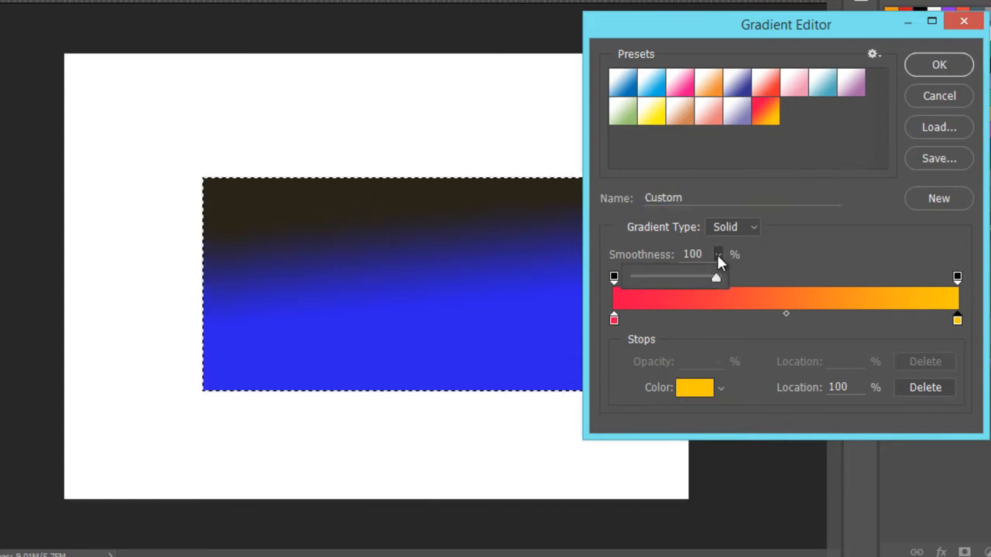
{"action": "left_click_drag", "start_coordinate": [717, 278], "coordinate": [757, 279]}
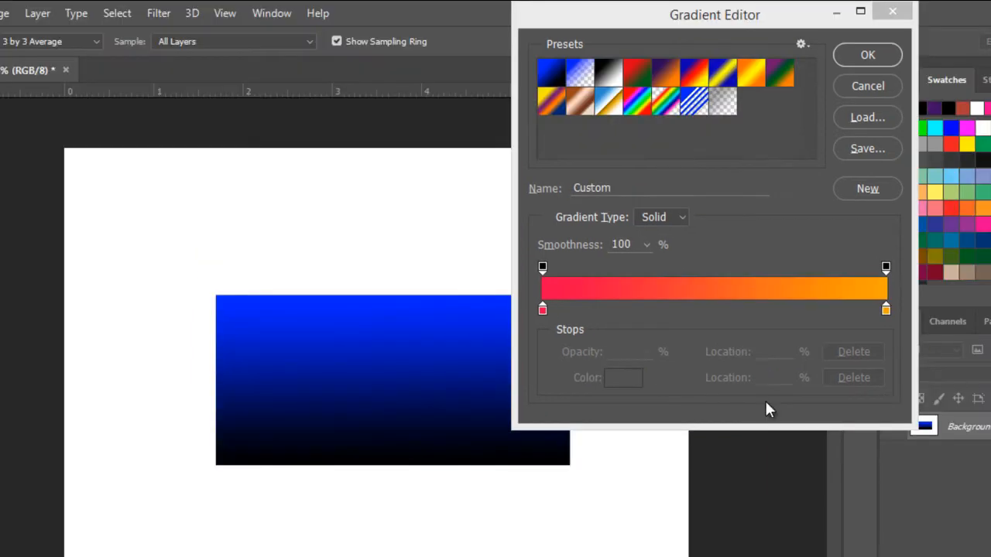
- Add a color stop at 48% on the red-to-orange gradient and color it green 138811
{"action": "left_click", "coordinate": [708, 326]}
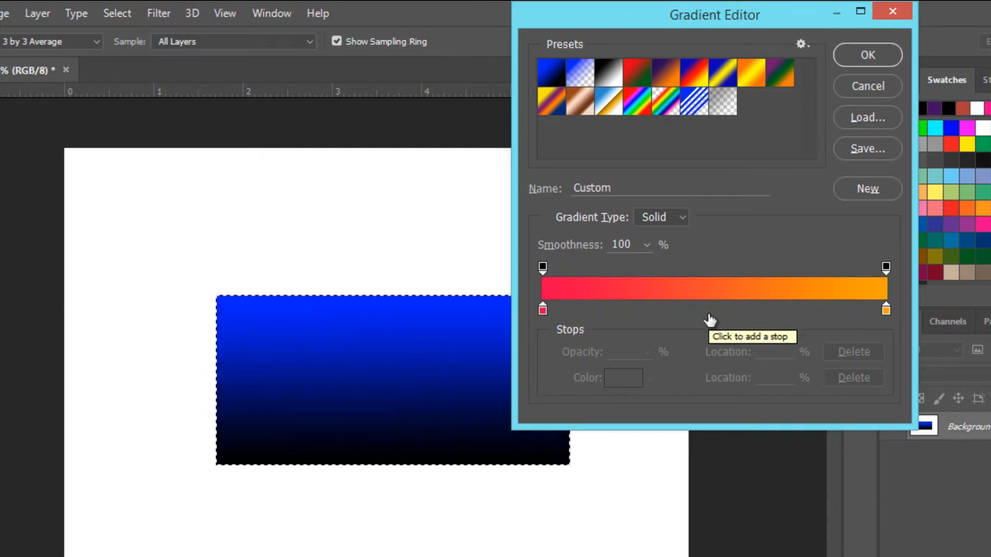
{"action": "left_click", "coordinate": [710, 312]}
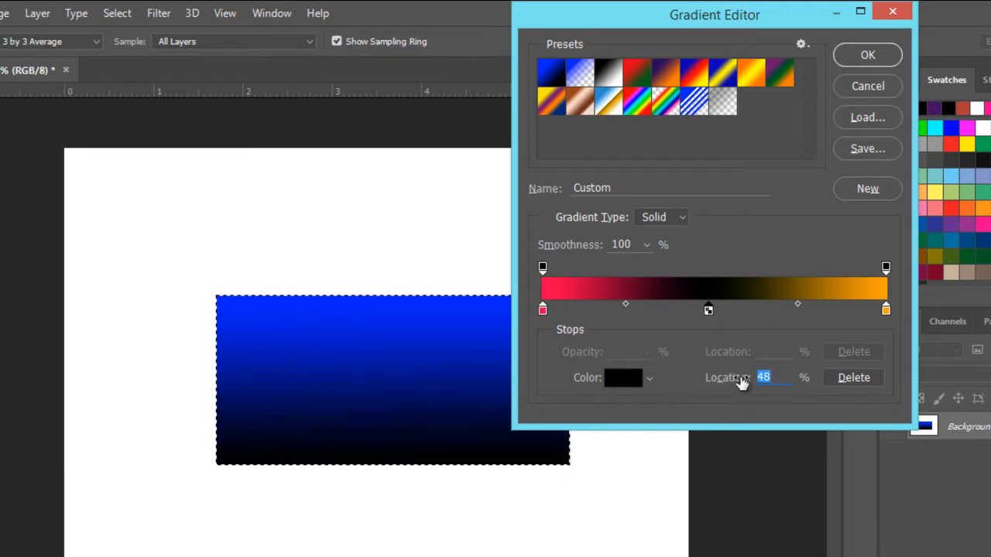
{"action": "left_click", "coordinate": [619, 378]}
{"action": "left_click", "coordinate": [777, 279]}
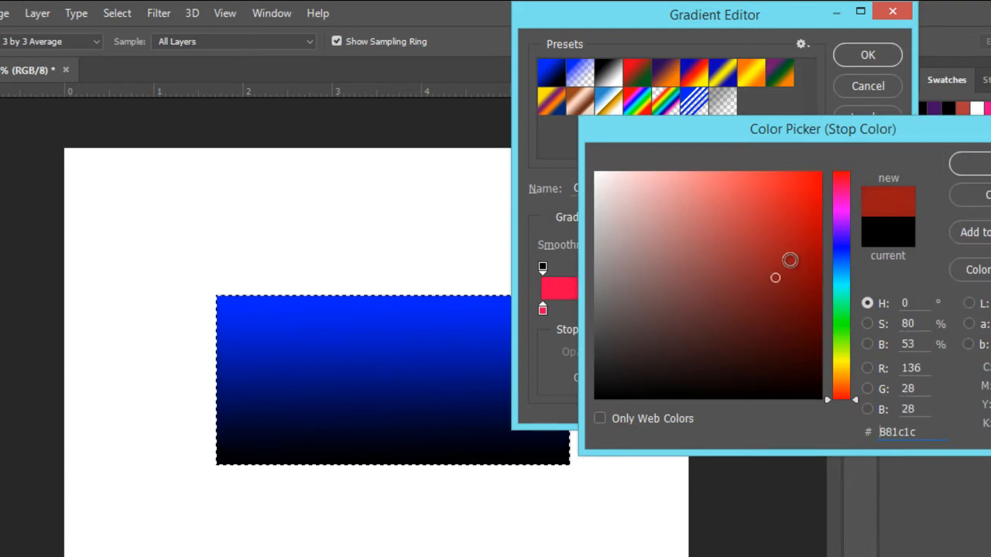
{"action": "left_click", "coordinate": [794, 277]}
{"action": "left_click", "coordinate": [841, 324]}
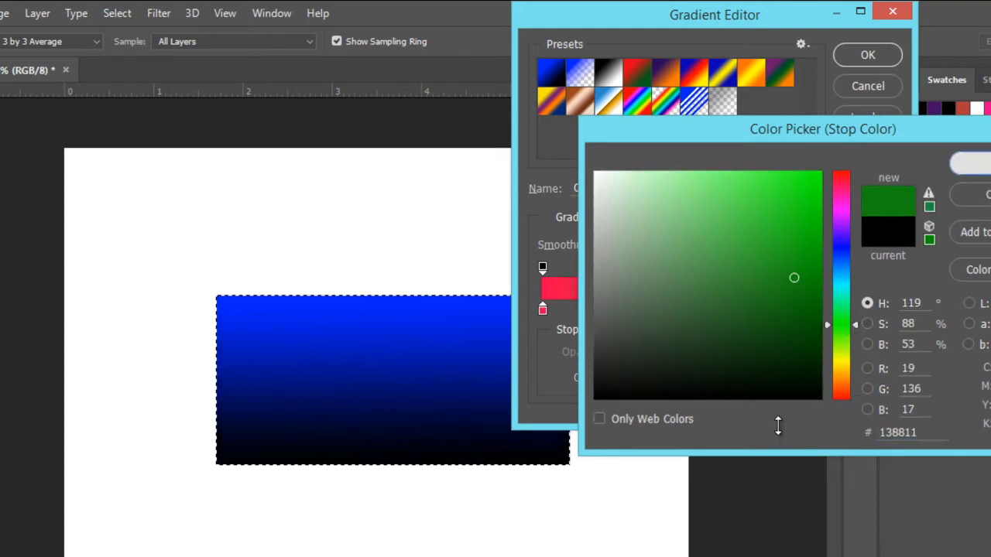
{"action": "key", "text": "Return"}
- Set the green stop's location to 60%, then slide it to 45% and back to 48%
{"action": "left_click", "coordinate": [769, 378]}
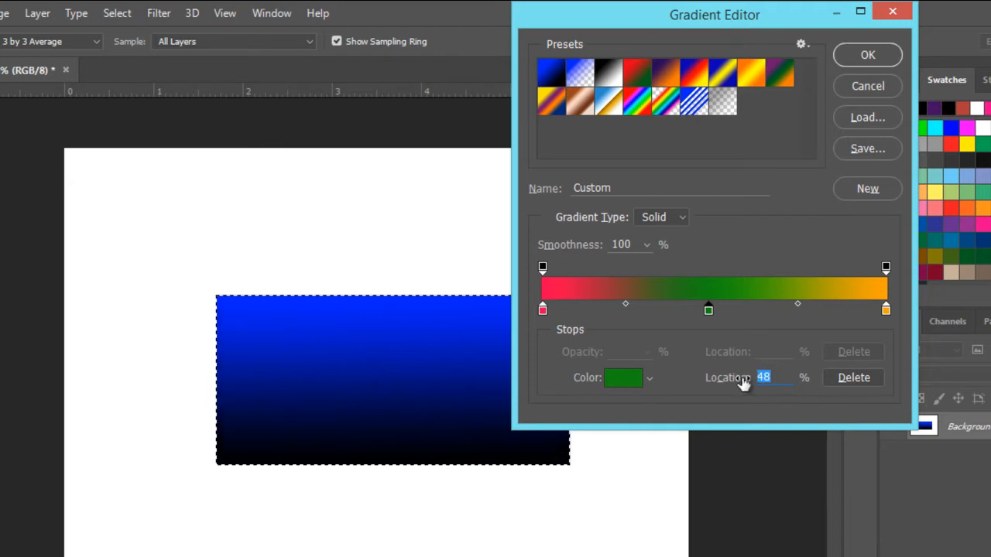
{"action": "type", "text": "60"}
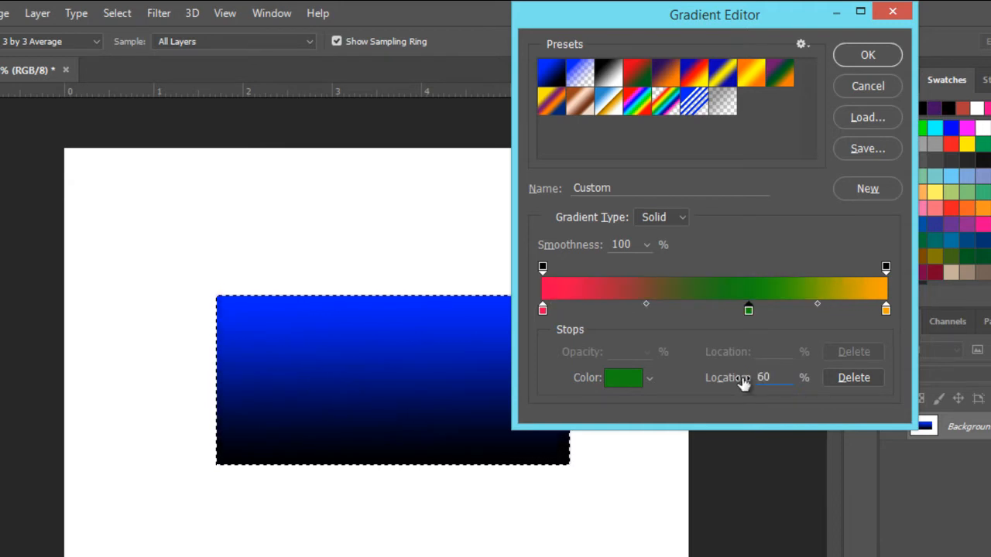
{"action": "left_click_drag", "start_coordinate": [748, 313], "coordinate": [697, 315]}
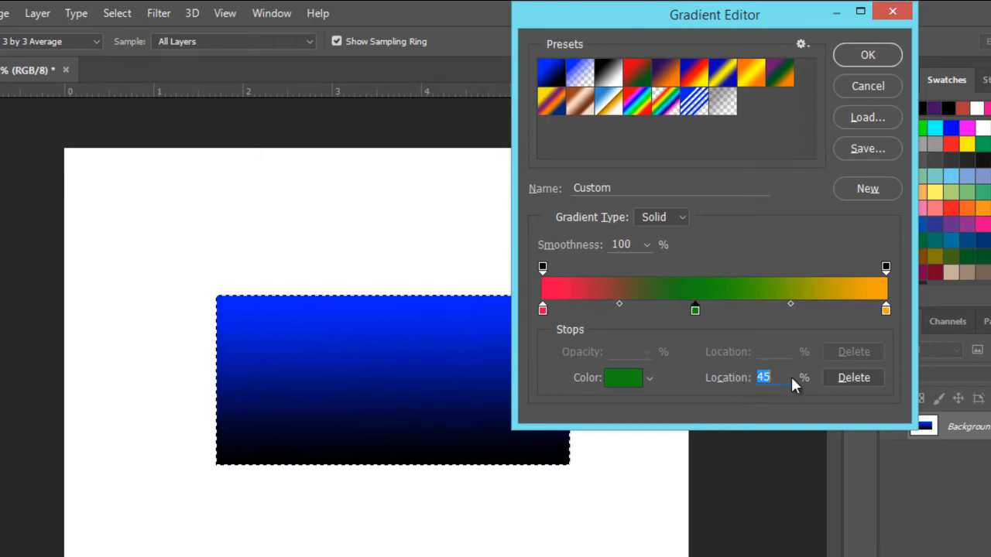
{"action": "mouse_move", "coordinate": [693, 311]}
{"action": "left_mouse_down"}
{"action": "mouse_move", "coordinate": [757, 308]}
{"action": "mouse_move", "coordinate": [698, 307]}
{"action": "mouse_move", "coordinate": [746, 309]}
{"action": "mouse_move", "coordinate": [707, 310]}
{"action": "left_mouse_up"}
- Duplicate the red starting stop to 28% and the orange ending stop to 76%
{"action": "key", "text": "alt"}
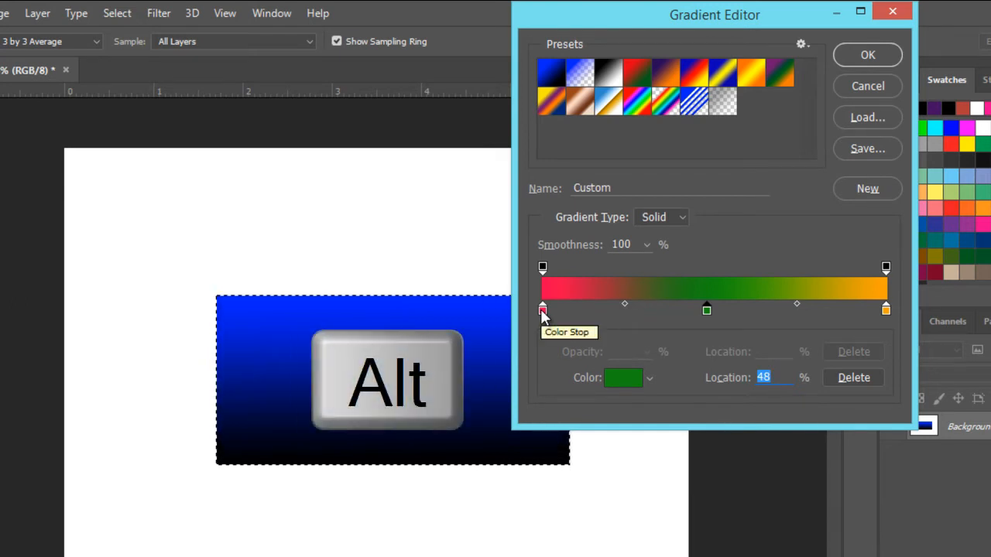
{"action": "key", "text": "alt"}
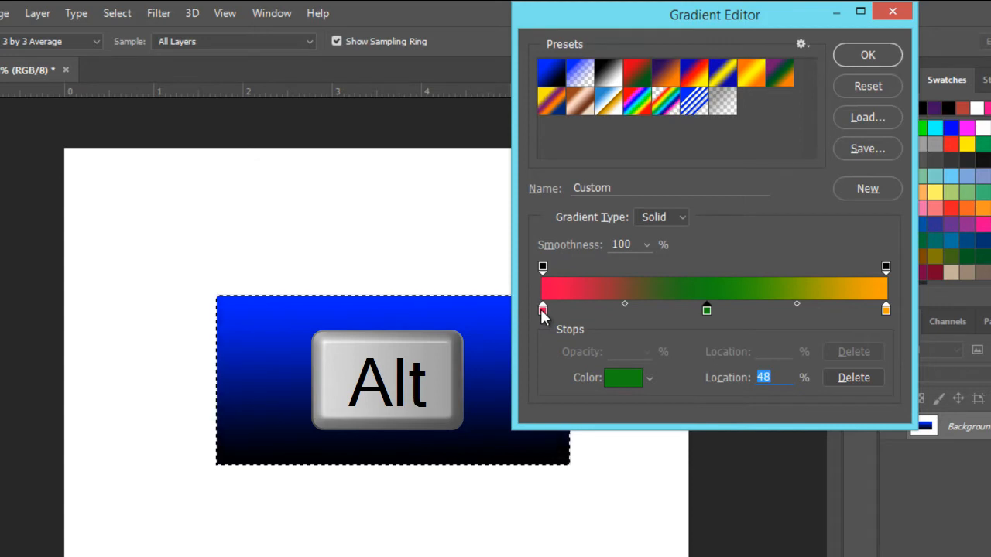
{"action": "left_click_drag", "start_coordinate": [543, 310], "coordinate": [638, 310]}
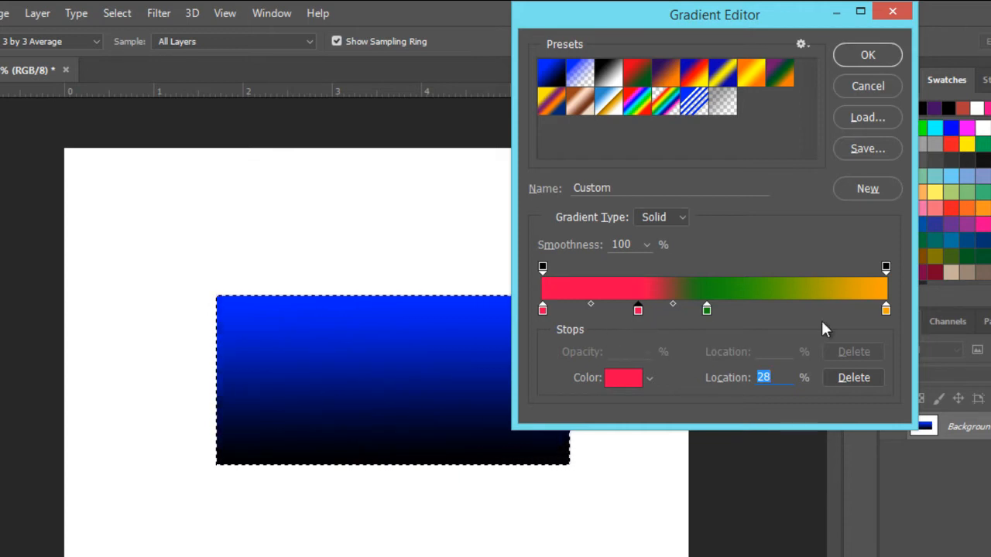
{"action": "left_click_drag", "start_coordinate": [887, 311], "coordinate": [803, 313]}
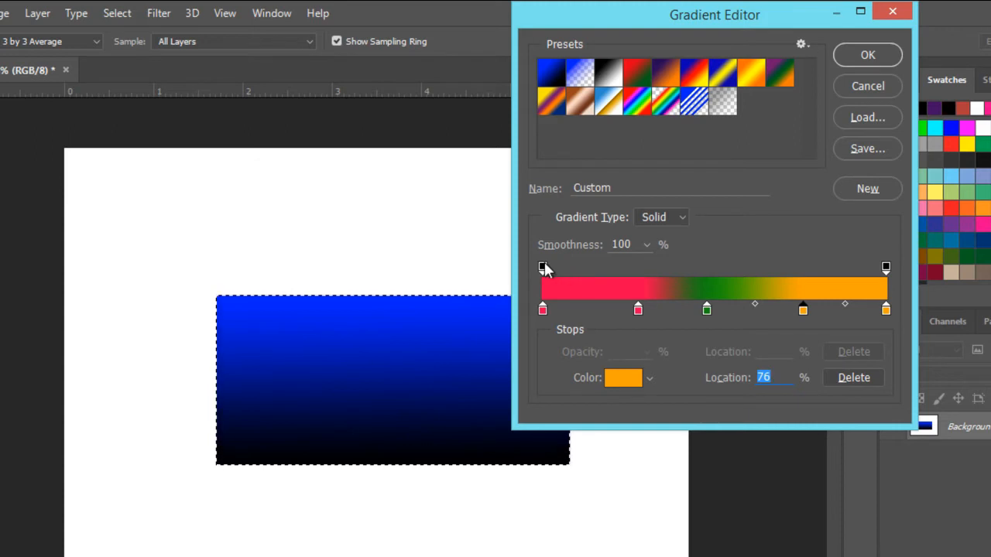
- Duplicate the starting opacity stop to 27% and 48%, and add an orange color stop at 38%
{"action": "left_click_drag", "start_coordinate": [553, 266], "coordinate": [635, 269]}
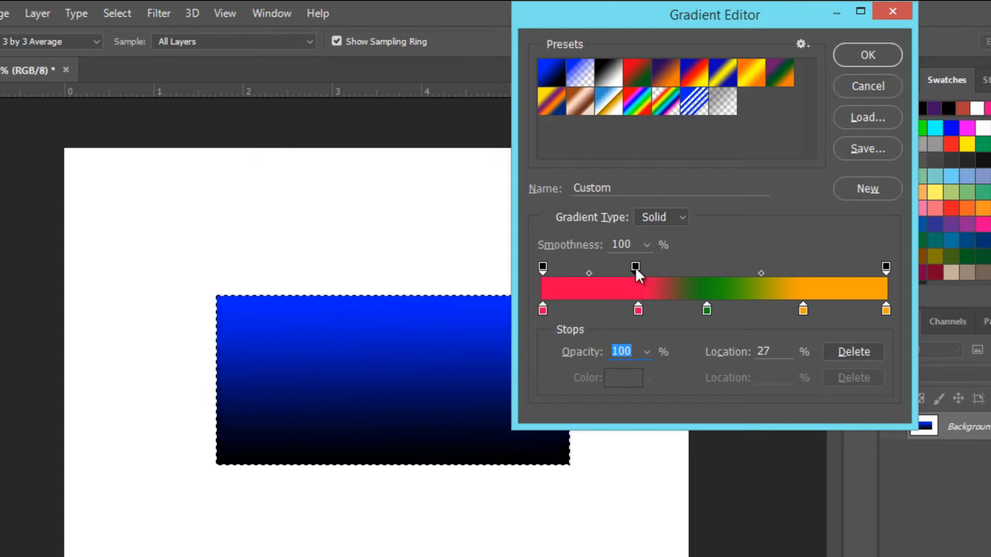
{"action": "left_click_drag", "start_coordinate": [636, 270], "coordinate": [706, 286]}
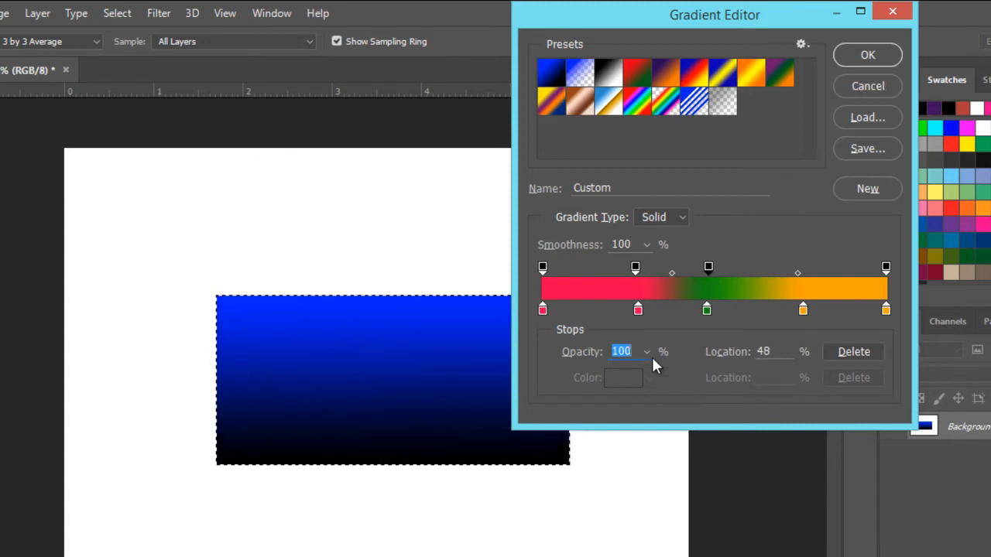
{"action": "left_click", "coordinate": [675, 314]}
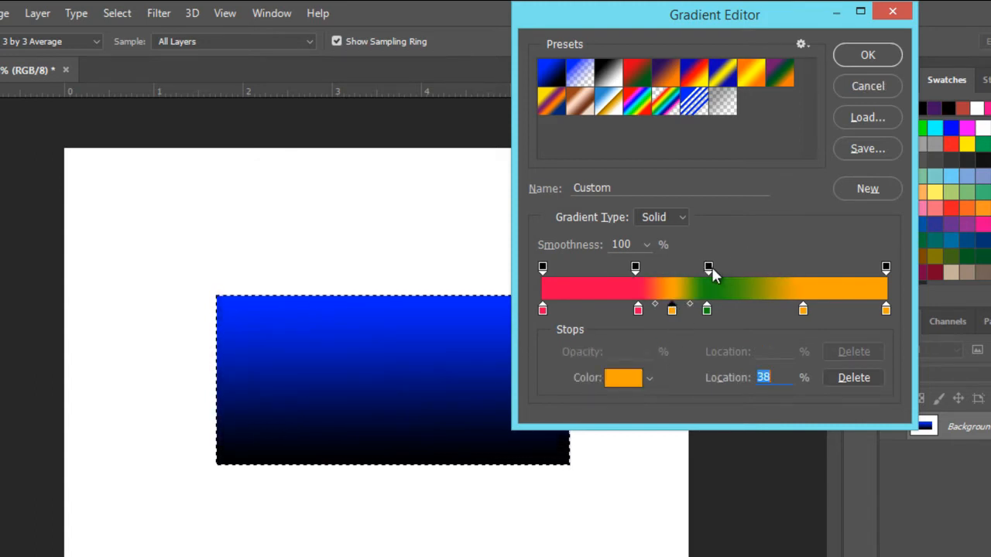
{"action": "left_click", "coordinate": [710, 266]}
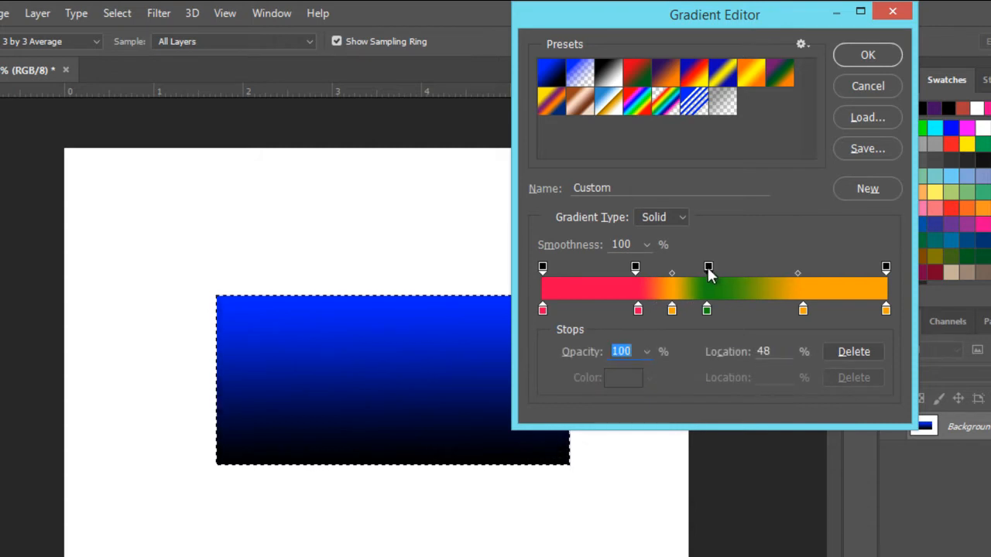
- Delete the two added opacity stops at 48% and 27% from the custom gradient
{"action": "left_click", "coordinate": [855, 353]}
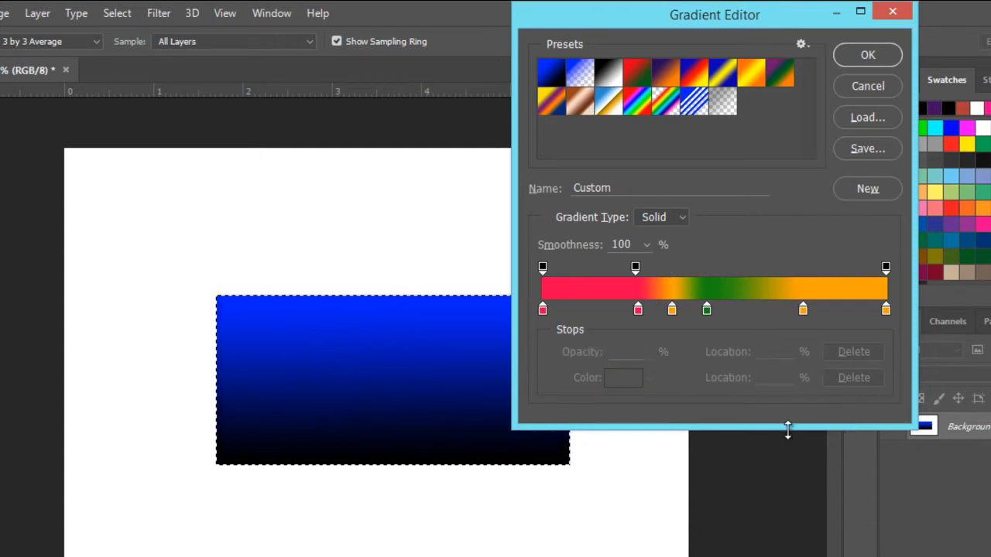
{"action": "left_click", "coordinate": [635, 268]}
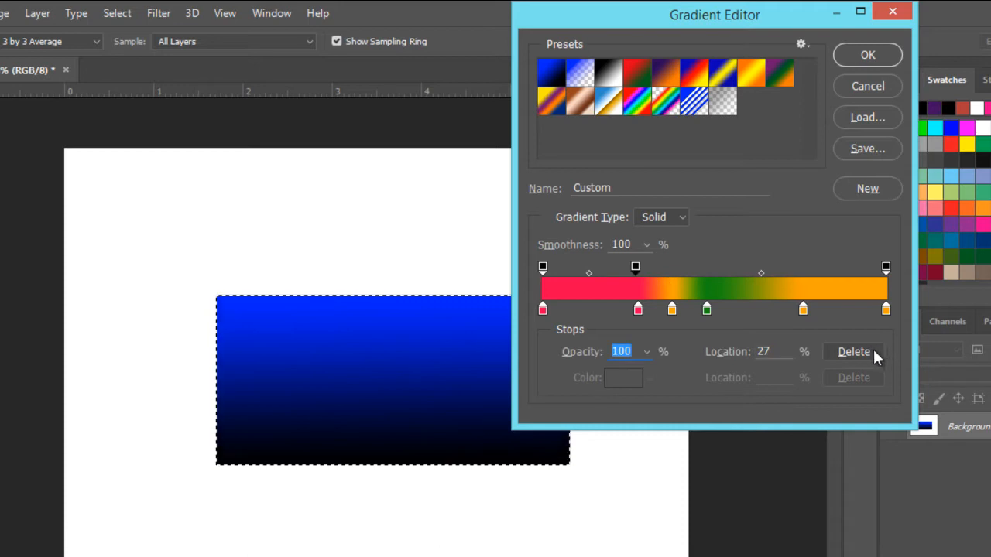
{"action": "left_click", "coordinate": [855, 352]}
- Remove the orange color stops at 38% and 76%, the green stop and the duplicated red stop from the gradient
{"action": "left_click", "coordinate": [672, 311]}
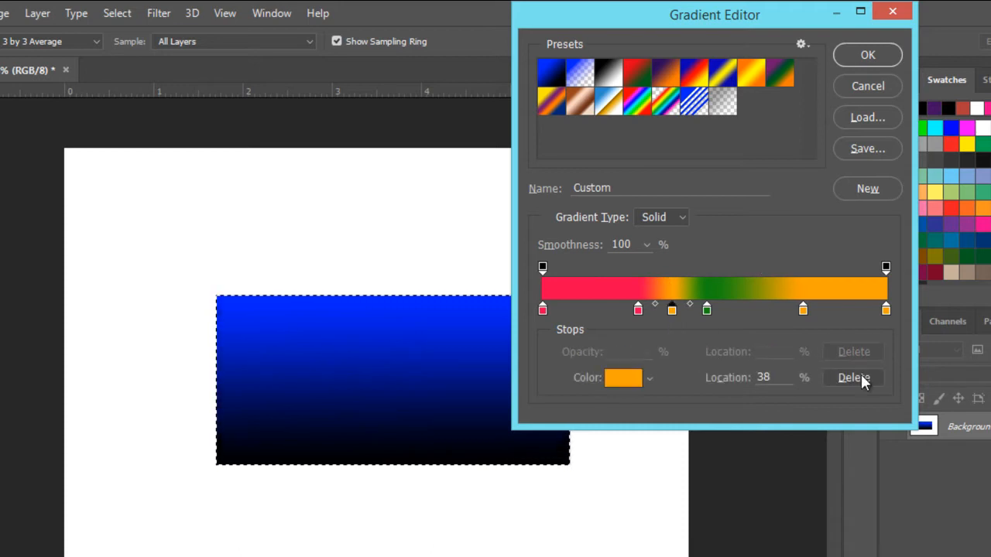
{"action": "left_click", "coordinate": [855, 378]}
{"action": "left_click", "coordinate": [804, 311]}
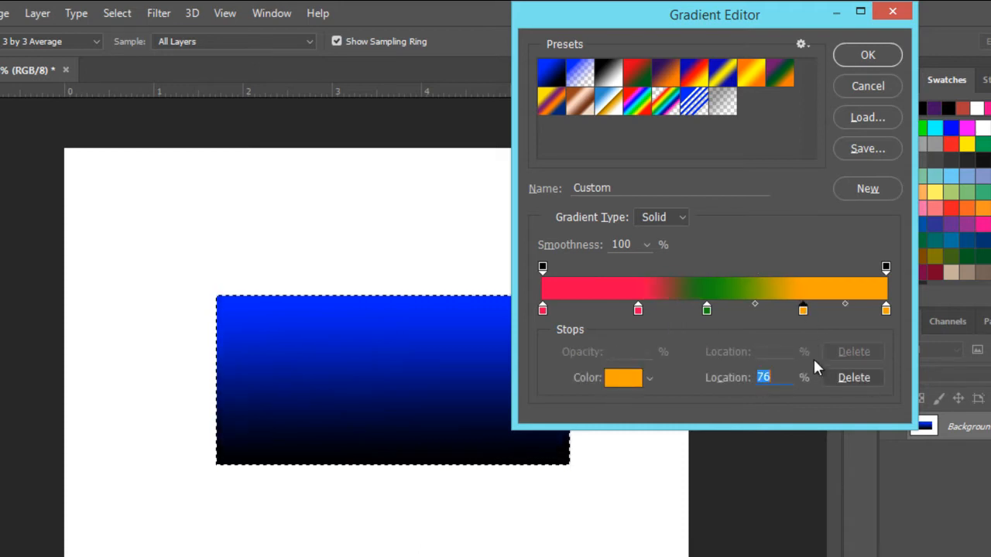
{"action": "left_click", "coordinate": [851, 378]}
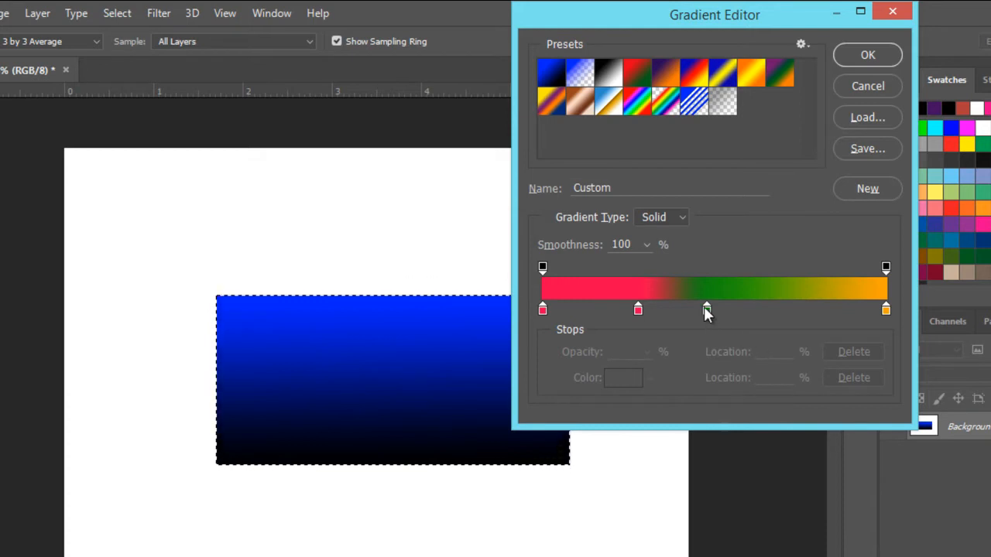
{"action": "key", "text": "alt"}
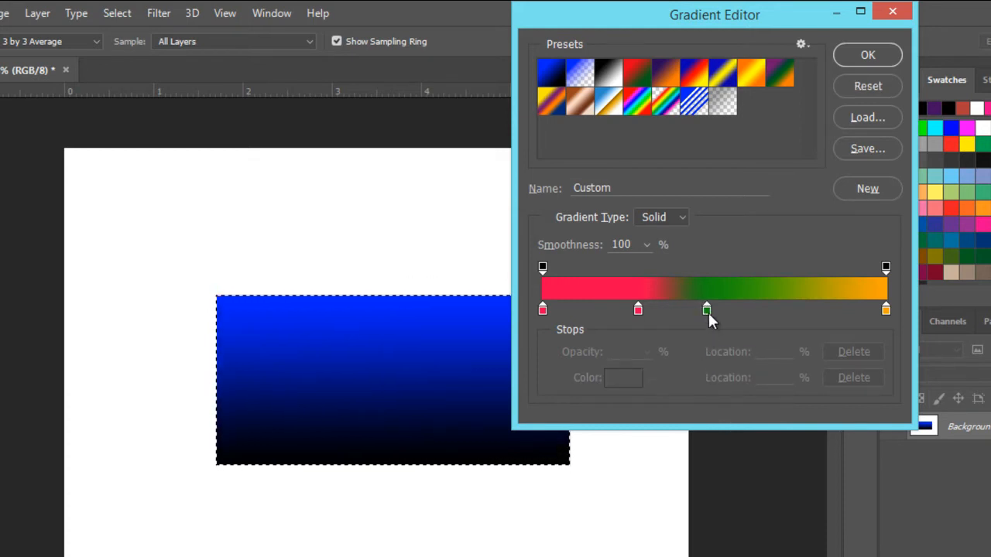
{"action": "left_click_drag", "start_coordinate": [708, 312], "coordinate": [701, 342]}
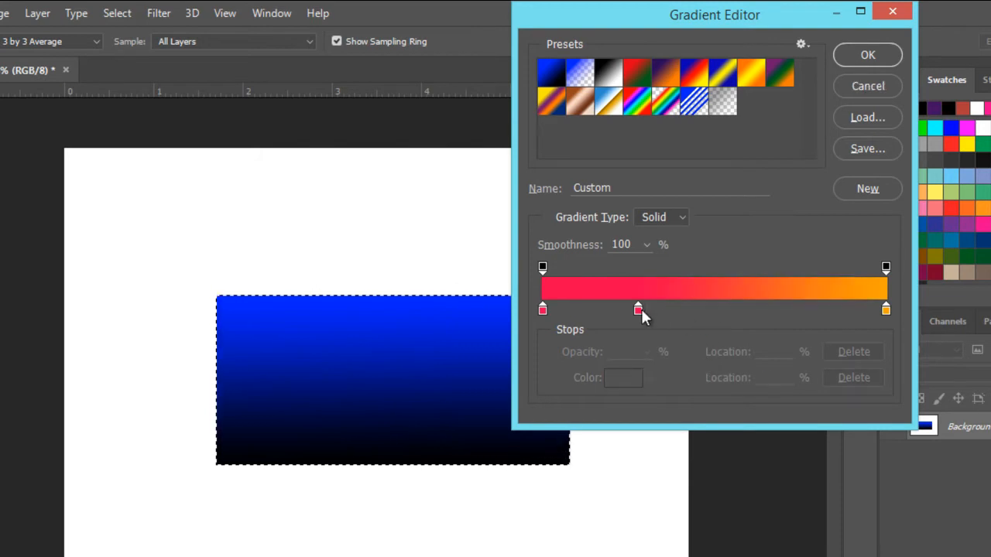
{"action": "left_click_drag", "start_coordinate": [638, 310], "coordinate": [650, 348]}
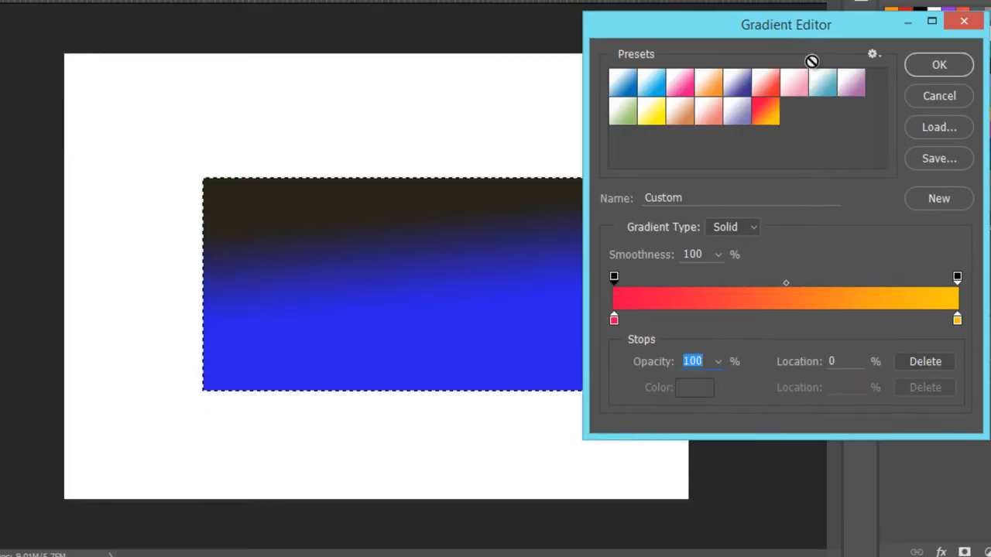
- Set the starting opacity stop of the red-to-yellow gradient to 0% and accept the gradient
{"action": "left_click_drag", "start_coordinate": [734, 31], "coordinate": [678, 0]}
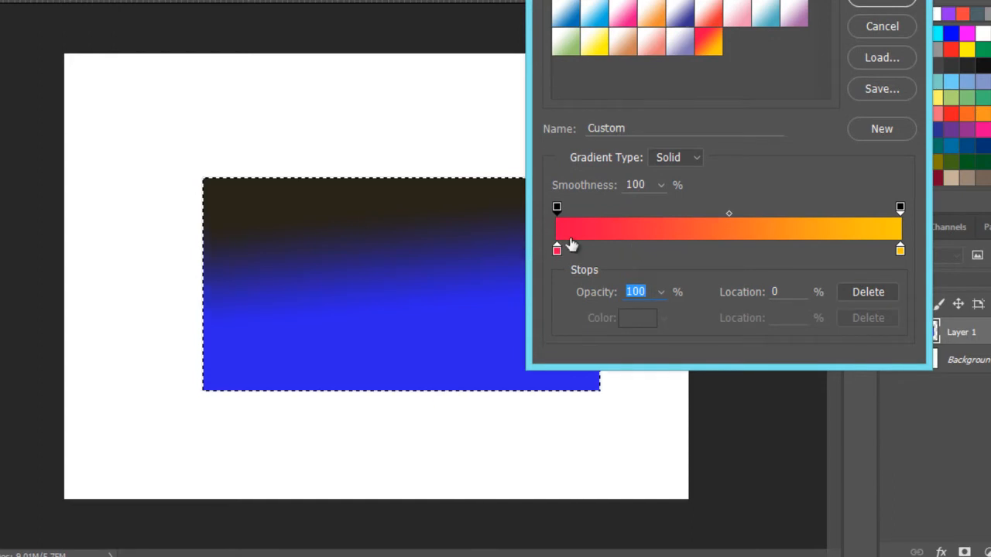
{"action": "left_click", "coordinate": [661, 293]}
{"action": "left_click_drag", "start_coordinate": [657, 317], "coordinate": [576, 320]}
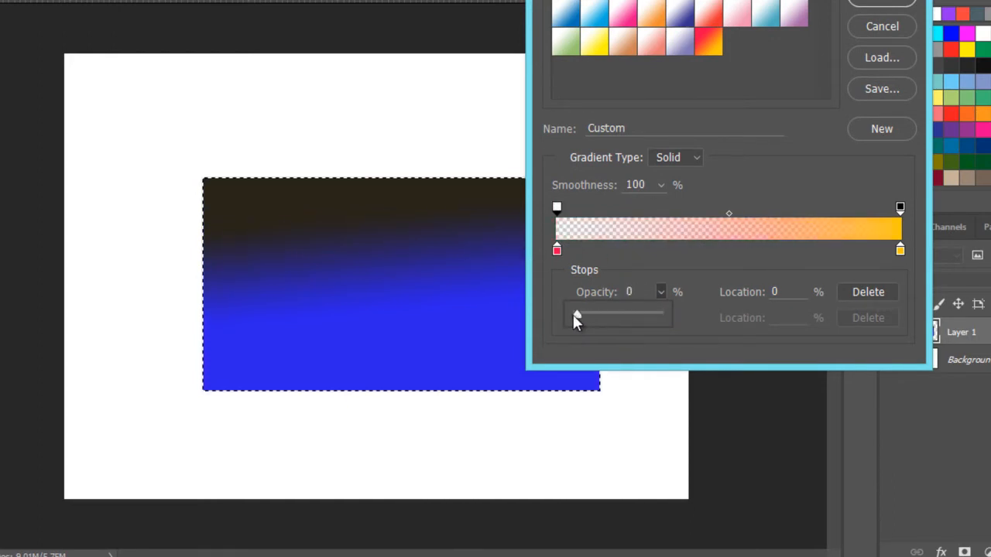
{"action": "left_click", "coordinate": [881, 4]}
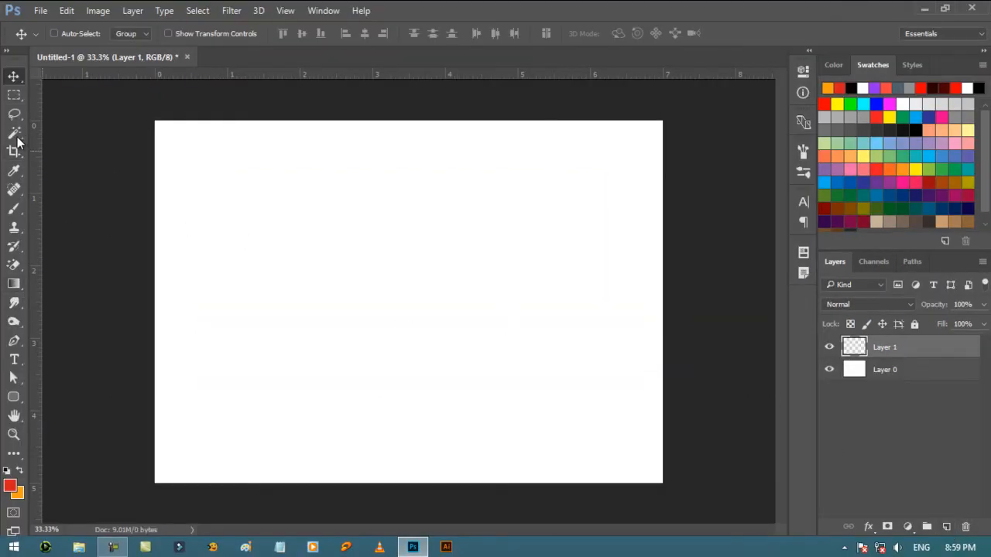
- Draw a wide rectangular selection on Layer 1 and fill it with the transparent-to-yellow linear gradient from its left edge to its right
{"action": "left_click", "coordinate": [14, 94]}
{"action": "left_click_drag", "start_coordinate": [259, 244], "coordinate": [572, 397]}
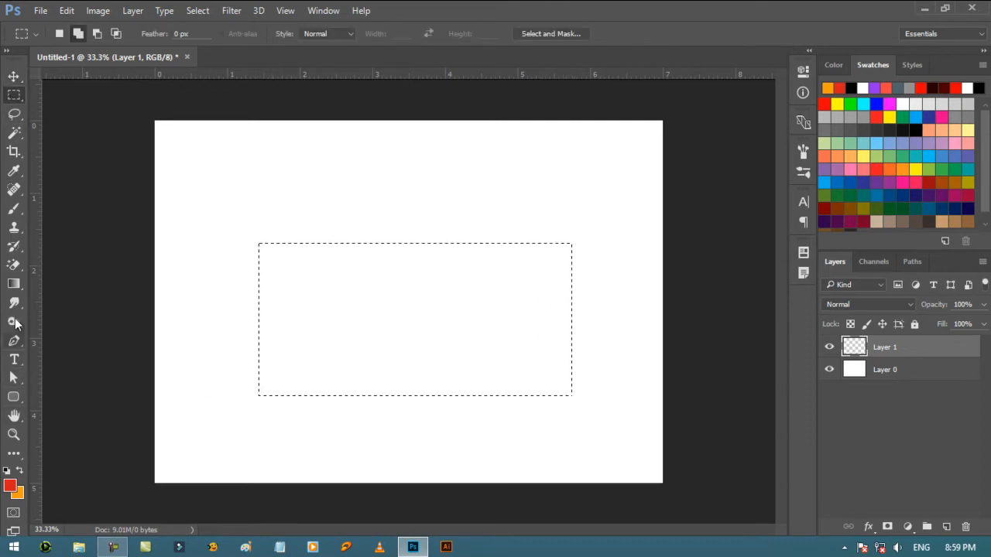
{"action": "left_click", "coordinate": [13, 283]}
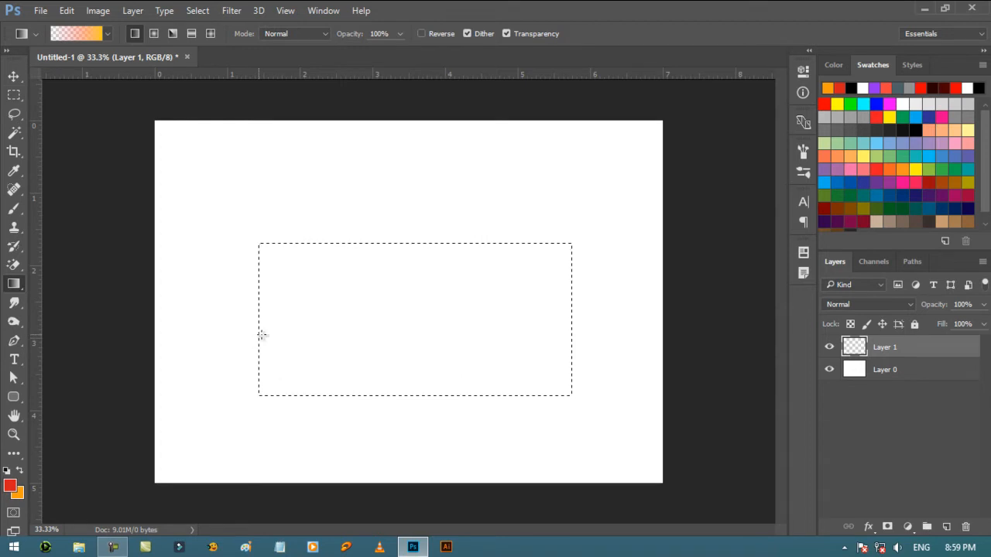
{"action": "left_click_drag", "start_coordinate": [258, 334], "coordinate": [571, 349]}
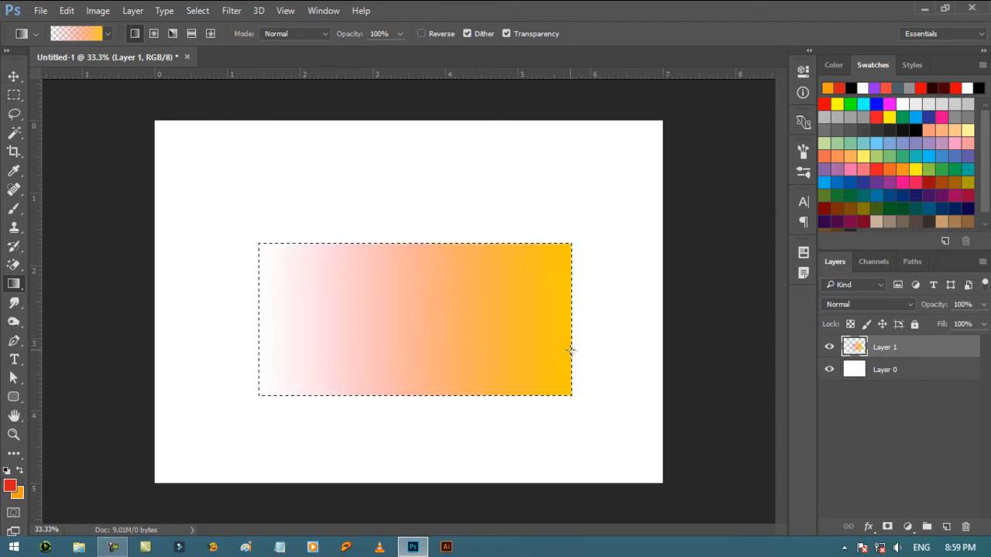
- Deselect the gradient rectangle and move it up and slightly to the right on the canvas
{"action": "left_click", "coordinate": [13, 76]}
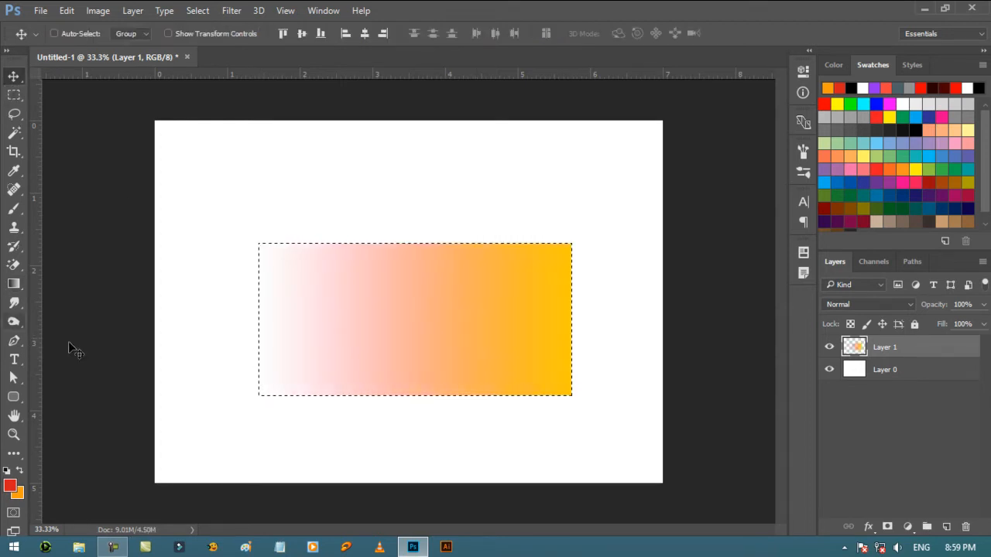
{"action": "left_click", "coordinate": [526, 428]}
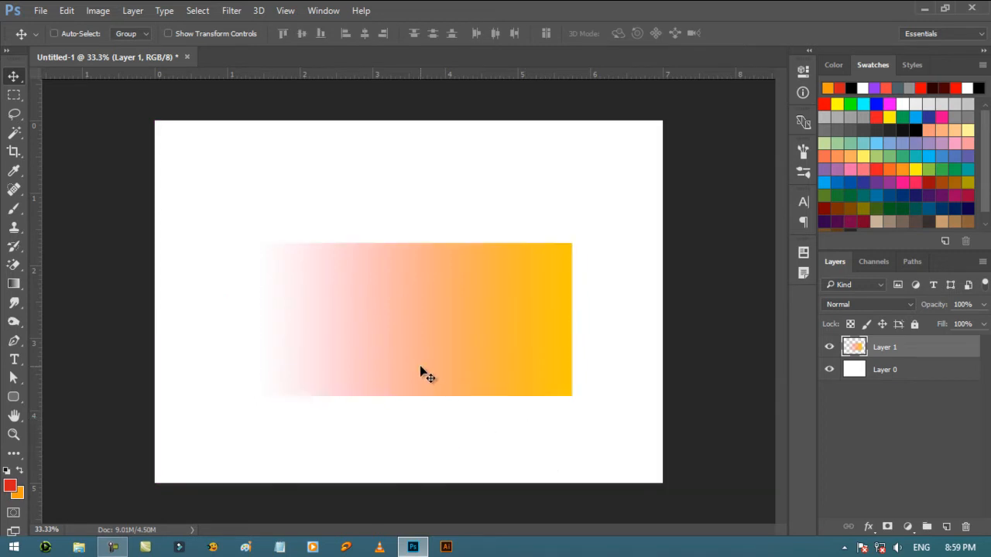
{"action": "left_click_drag", "start_coordinate": [422, 371], "coordinate": [454, 310]}
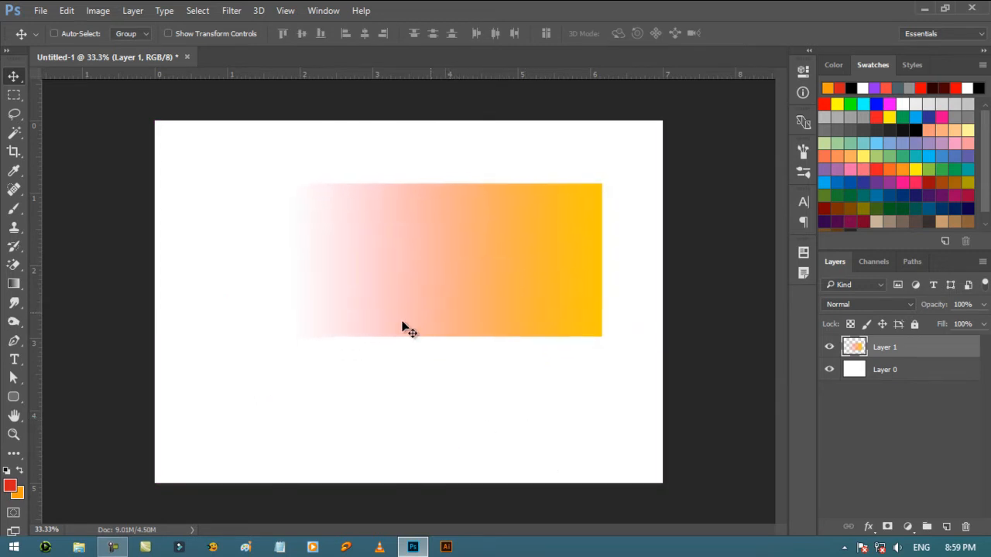
- Add a new layer above Layer 0 and draw a tall, narrow rectangular selection across the gradient's yellow part
{"action": "left_click", "coordinate": [939, 379]}
{"action": "left_click", "coordinate": [946, 526]}
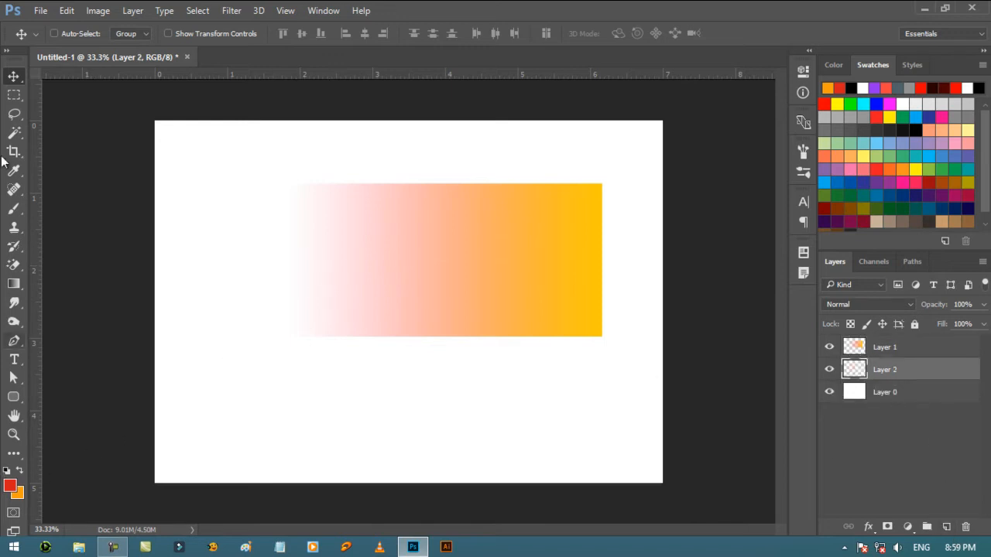
{"action": "left_click", "coordinate": [14, 95]}
{"action": "left_click_drag", "start_coordinate": [495, 150], "coordinate": [568, 432]}
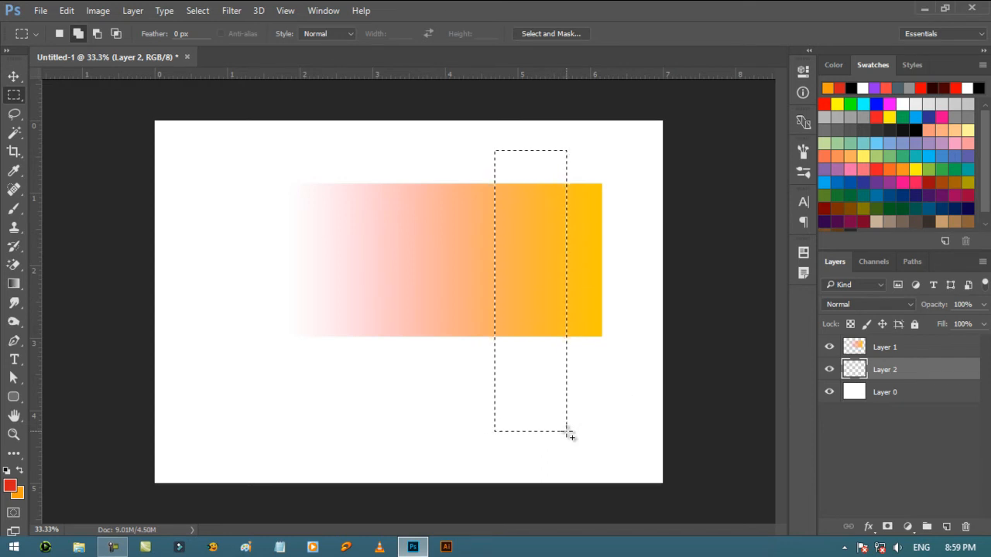
- Set the foreground color to near-black, fill the tall selection on Layer 2 with it, and deselect
{"action": "left_click", "coordinate": [10, 486]}
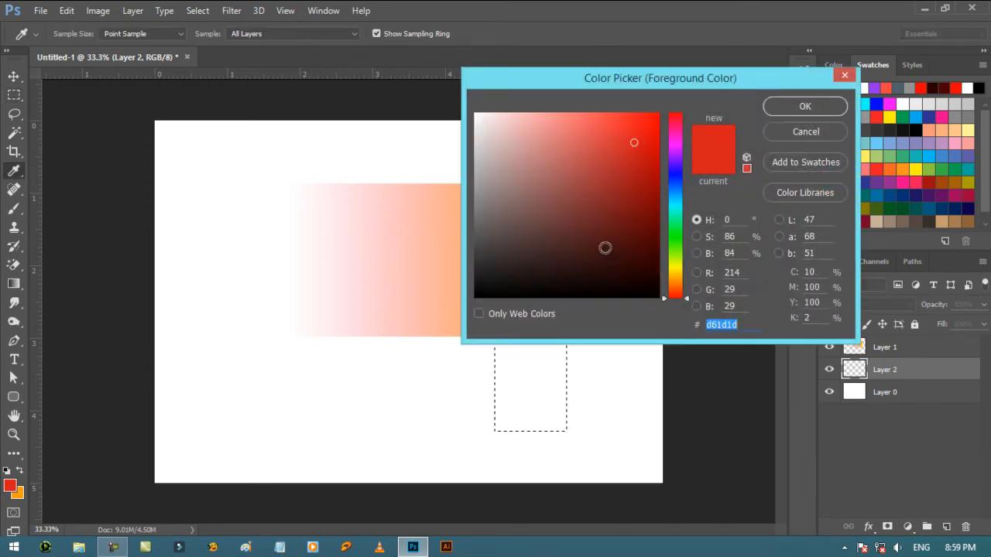
{"action": "left_click", "coordinate": [477, 275]}
{"action": "key", "text": "Return"}
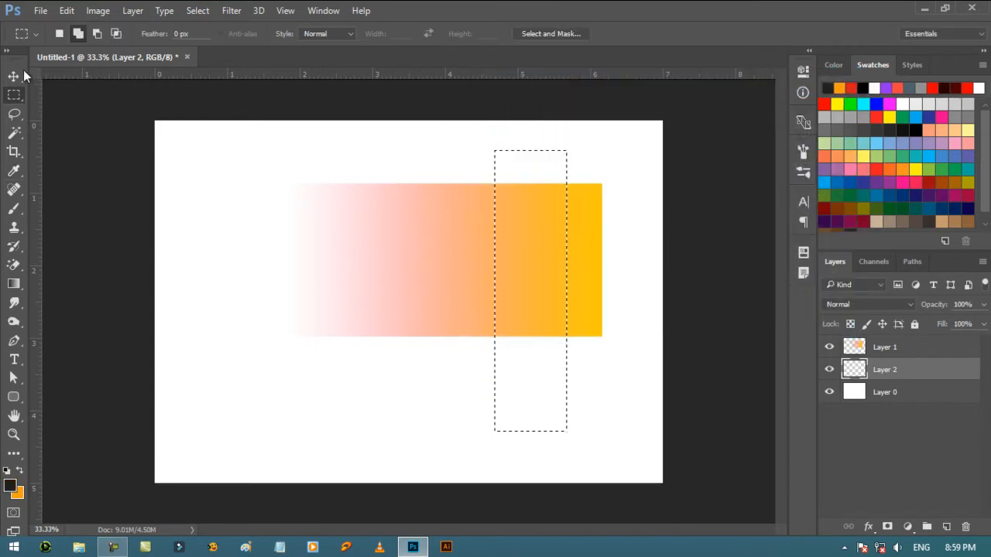
{"action": "left_click", "coordinate": [14, 75]}
{"action": "key", "text": "alt+BackSpace"}
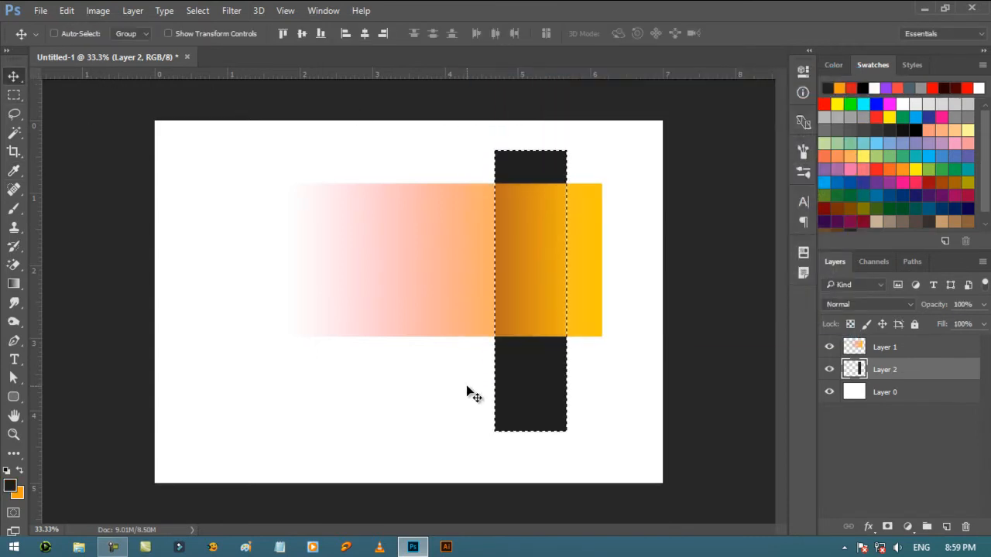
{"action": "key", "text": "ctrl+d"}
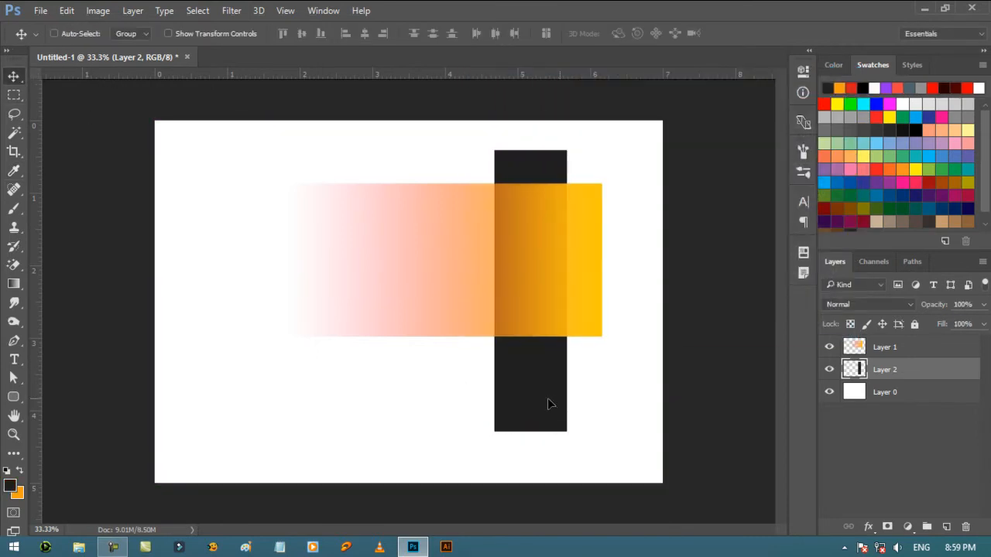
- Move the dark bar behind the gradient's transparent end, then shift the Layer 1 gradient slightly up and to the right
{"action": "left_click_drag", "start_coordinate": [548, 398], "coordinate": [313, 385]}
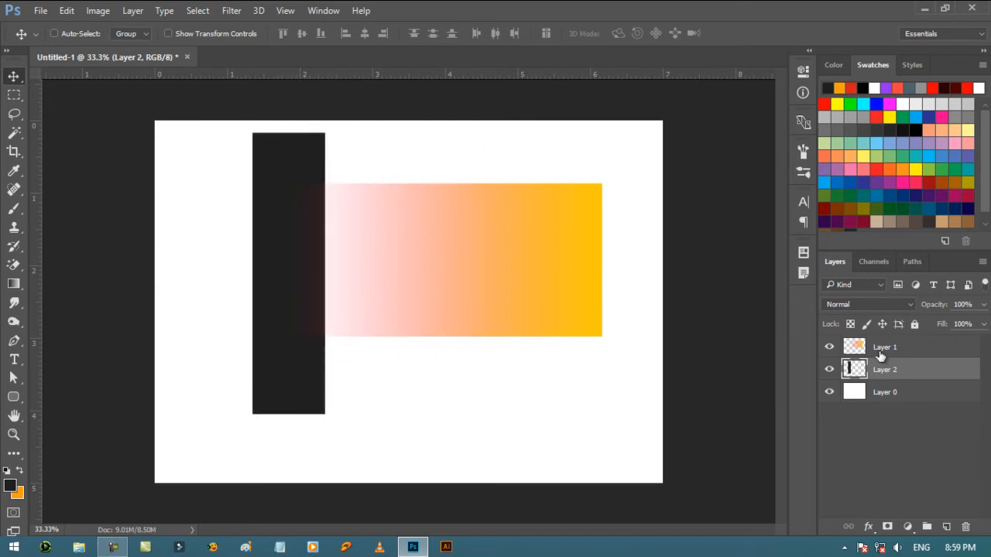
{"action": "left_click", "coordinate": [883, 349]}
{"action": "left_click_drag", "start_coordinate": [436, 341], "coordinate": [480, 326]}
- Delete the dark bar and gradient layers and add a new empty layer above Layer 0
{"action": "left_click_drag", "start_coordinate": [902, 370], "coordinate": [965, 527]}
{"action": "left_click_drag", "start_coordinate": [944, 351], "coordinate": [965, 527]}
{"action": "left_click", "coordinate": [946, 527]}
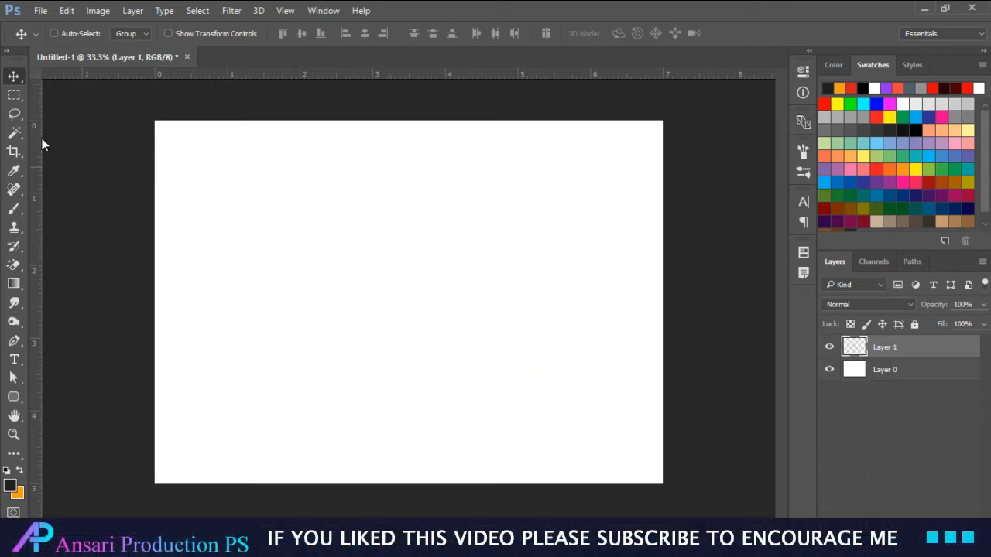
- Draw a rectangular selection about 4.44 in wide and 1.96 in high in the middle of the canvas
{"action": "left_click", "coordinate": [14, 94]}
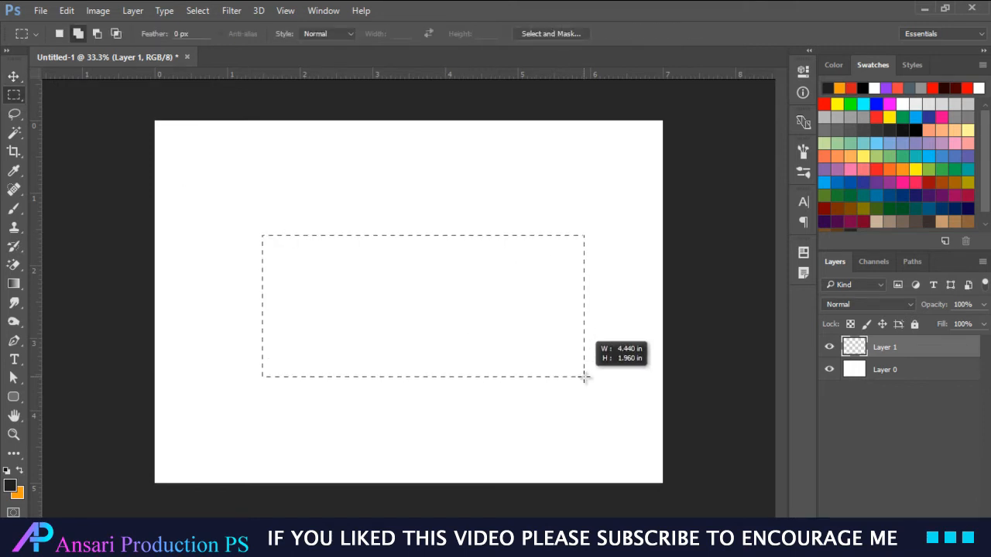
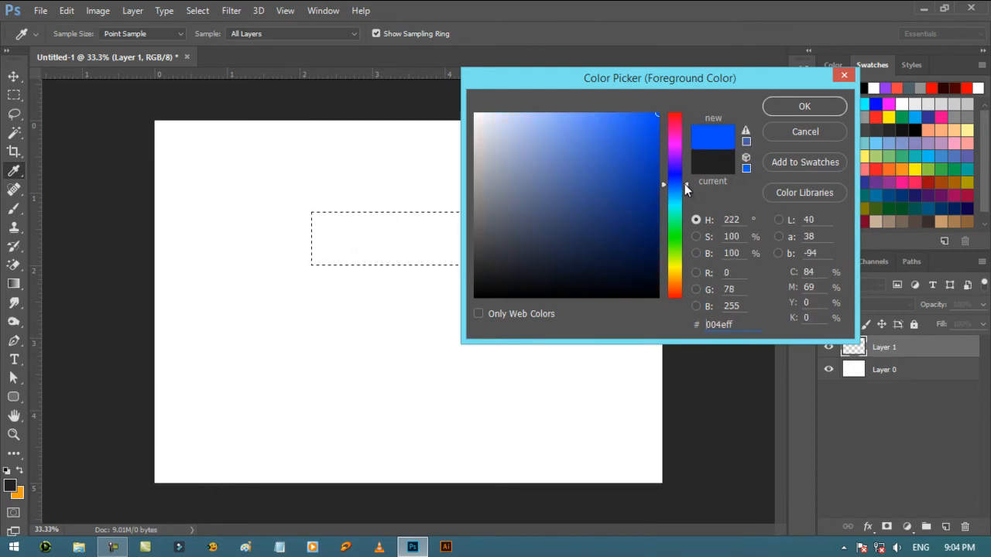
- Set the foreground color to bright blue 0072ff and the background color to very dark navy 000d1c
{"action": "left_click_drag", "start_coordinate": [685, 184], "coordinate": [684, 189]}
{"action": "left_click", "coordinate": [805, 106]}
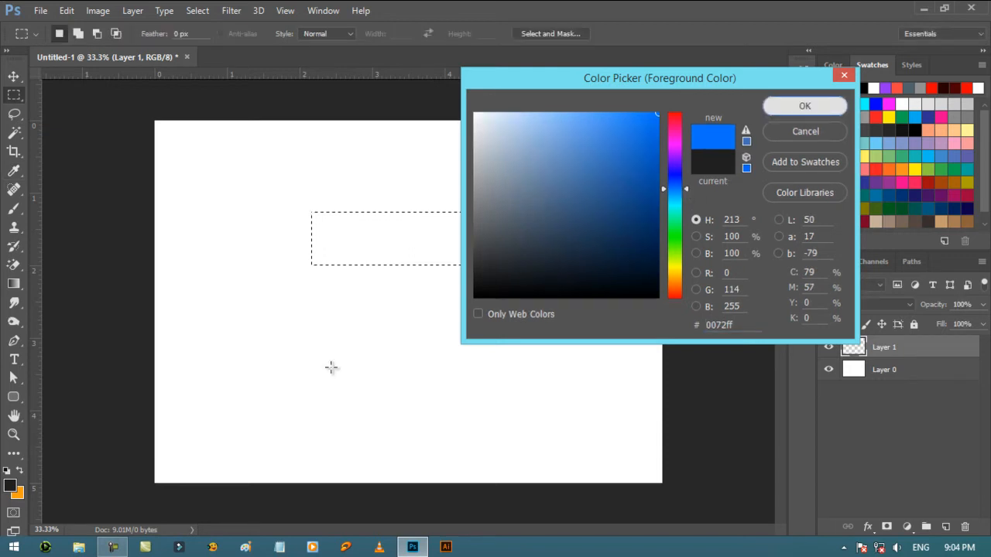
{"action": "left_click", "coordinate": [17, 493]}
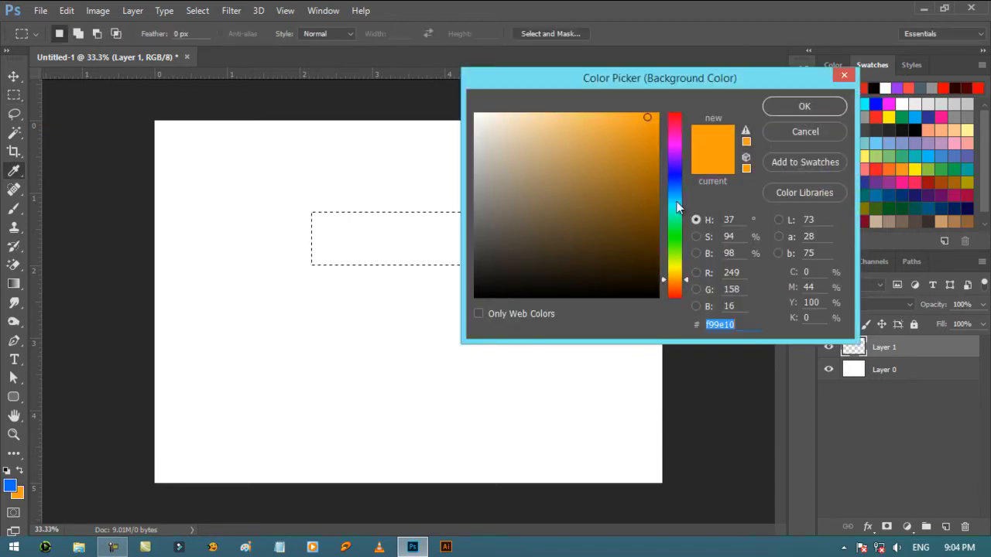
{"action": "left_click", "coordinate": [11, 484]}
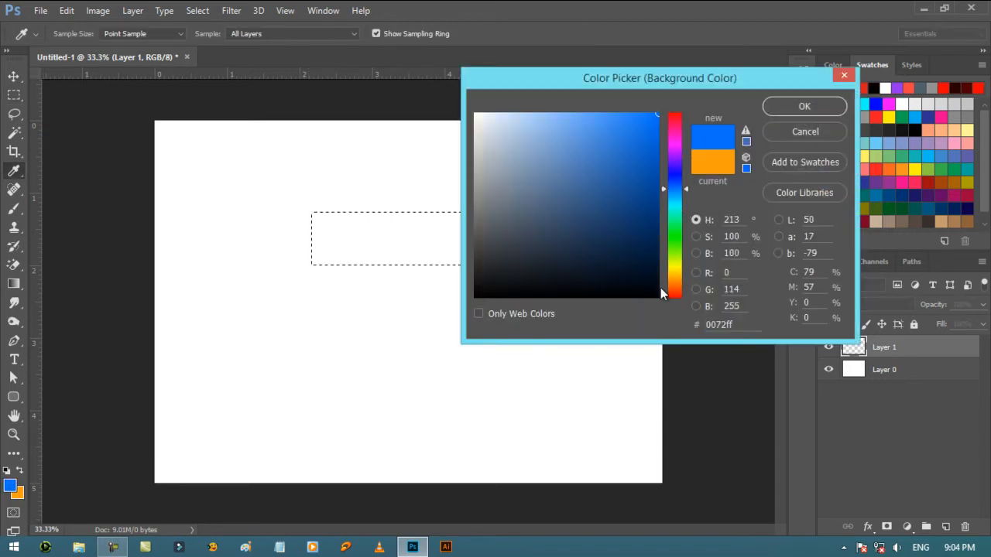
{"action": "left_click", "coordinate": [696, 253]}
{"action": "left_click_drag", "start_coordinate": [687, 110], "coordinate": [686, 278]}
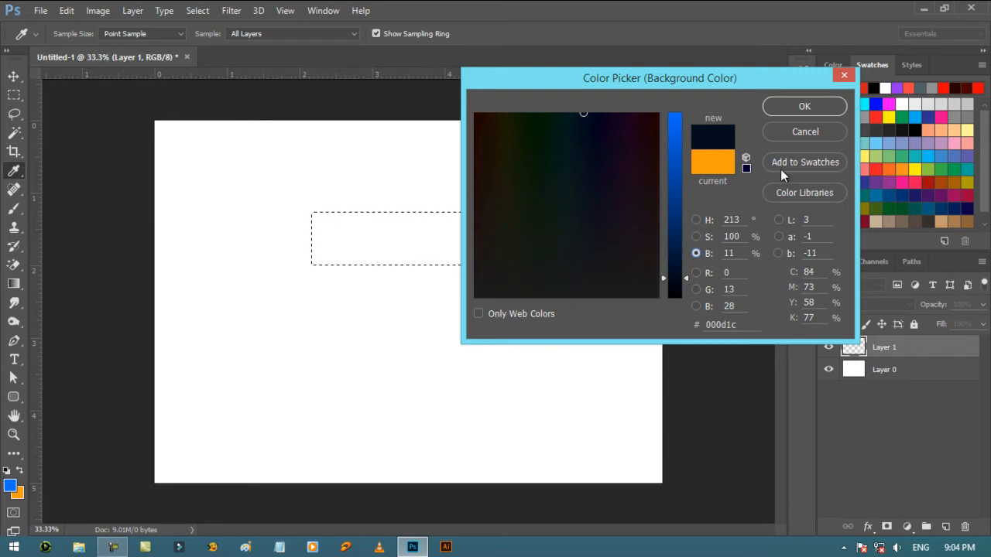
{"action": "left_click", "coordinate": [791, 110]}
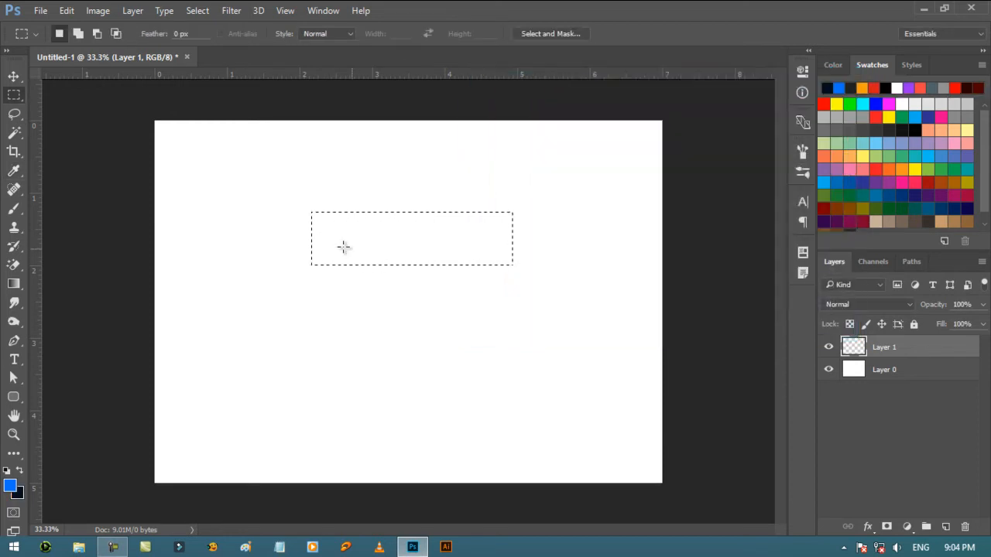
- Fill the rectangular selection on Layer 1 with a linear foreground-to-background gradient running from its upper to its lower edge, and deselect
{"action": "left_click", "coordinate": [13, 284]}
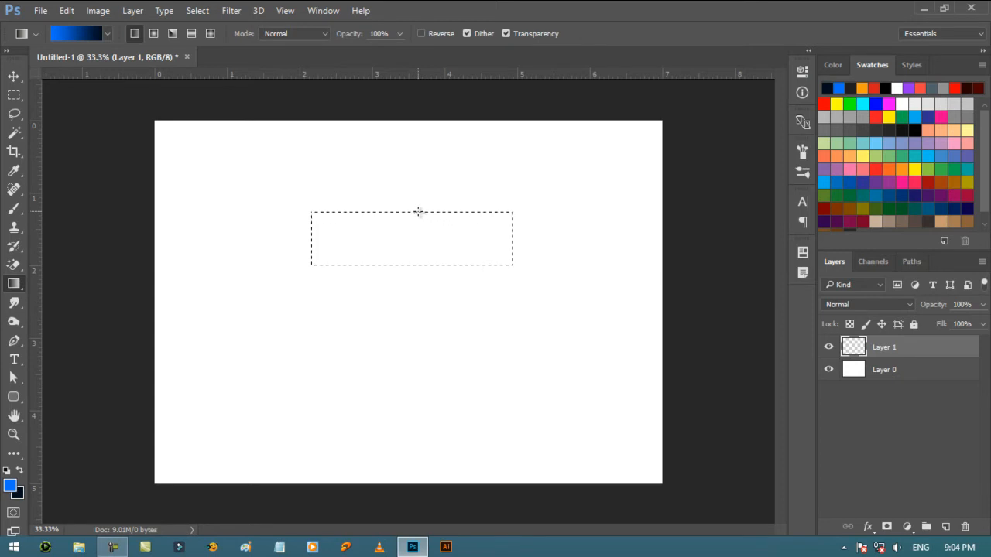
{"action": "left_click_drag", "start_coordinate": [417, 211], "coordinate": [423, 246]}
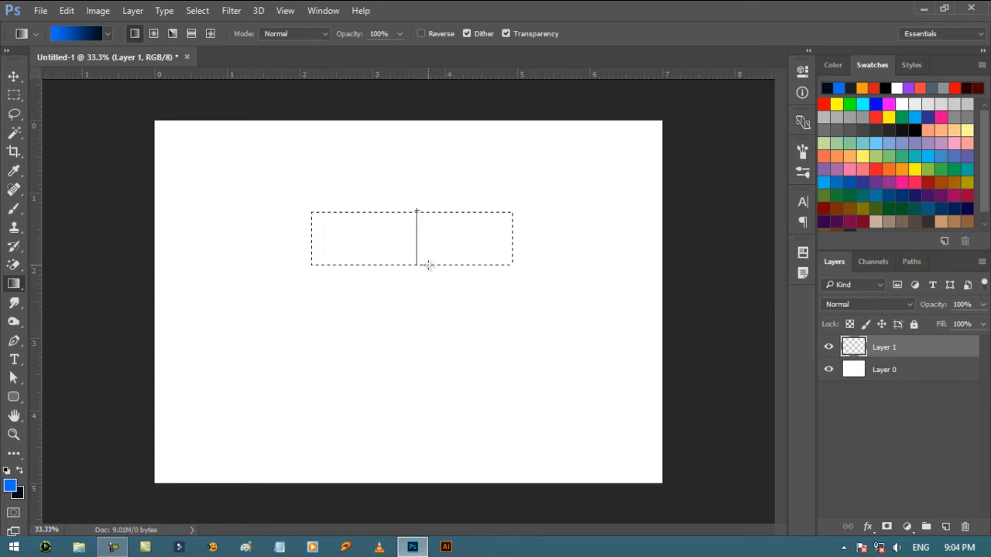
{"action": "left_click_drag", "start_coordinate": [428, 265], "coordinate": [428, 265]}
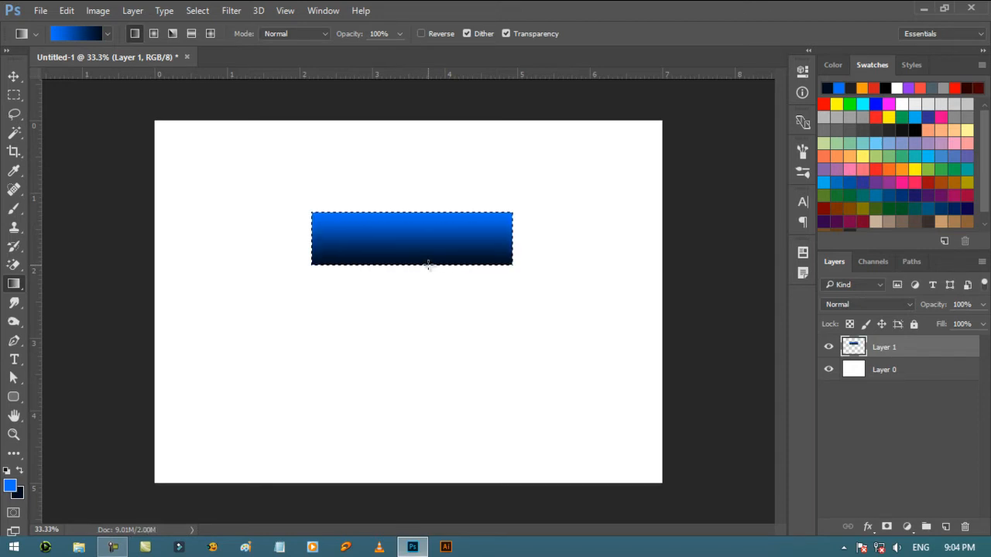
{"action": "key", "text": "ctrl+d"}
{"action": "left_click", "coordinate": [13, 76]}
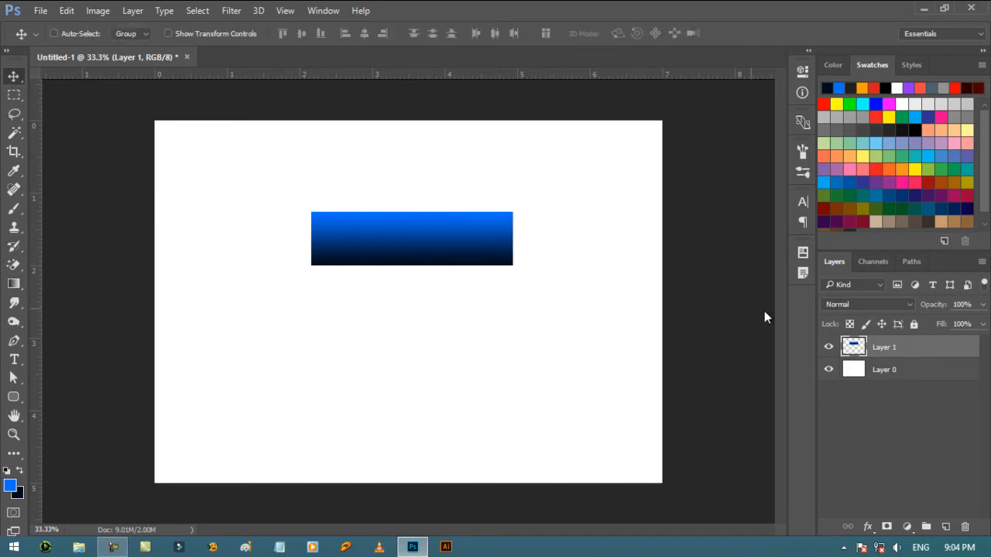
- Load the blue bar on Layer 1 as a selection and add a new layer above it
{"action": "left_click", "coordinate": [854, 348], "text": "ctrl"}
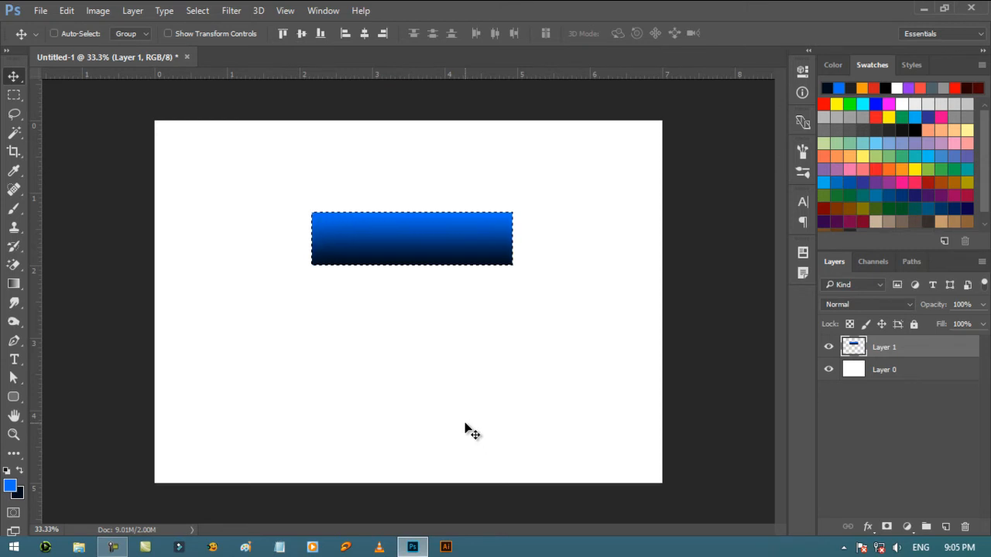
{"action": "left_click", "coordinate": [946, 527]}
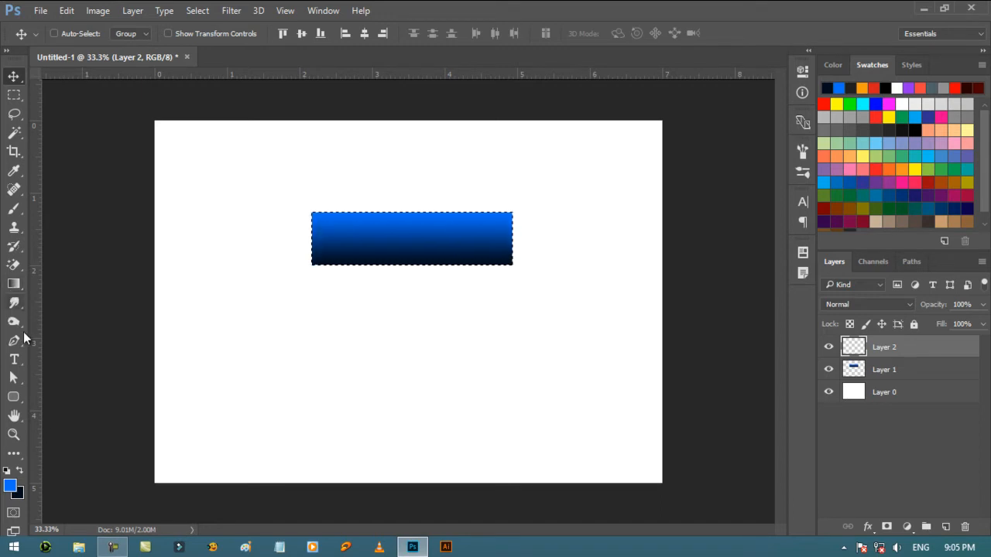
- Set the foreground color to pure white, ffffff
{"action": "left_click", "coordinate": [14, 488]}
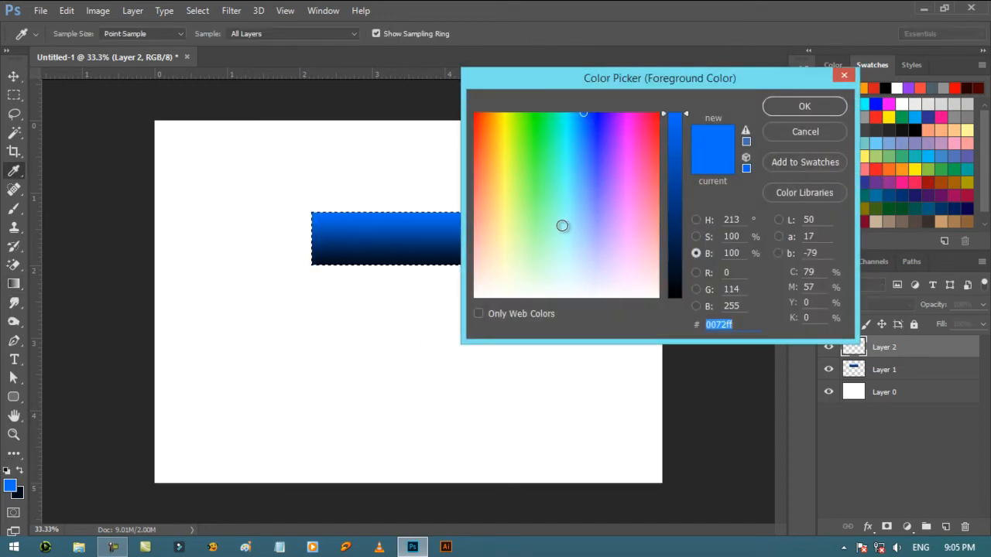
{"action": "left_click", "coordinate": [696, 220]}
{"action": "left_click", "coordinate": [474, 115]}
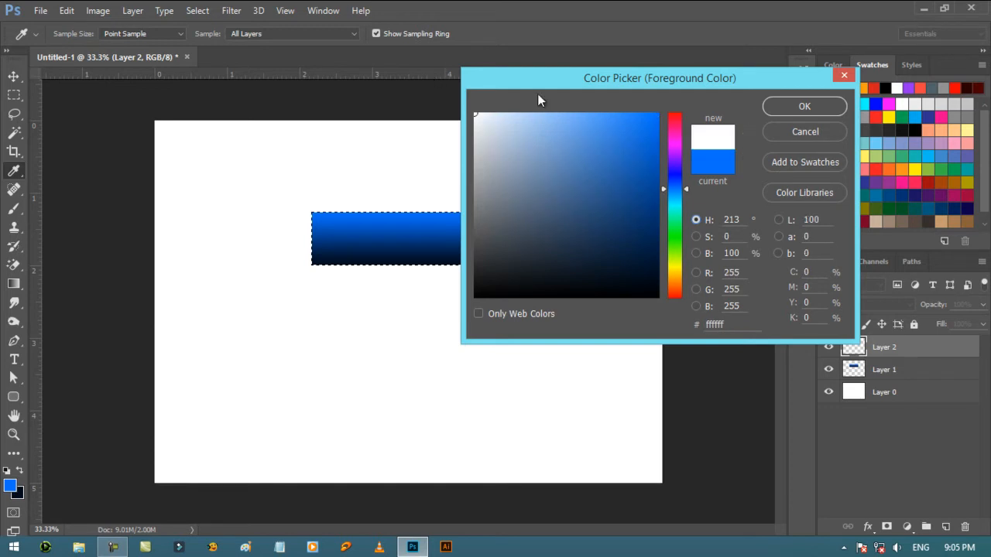
{"action": "left_click", "coordinate": [802, 107]}
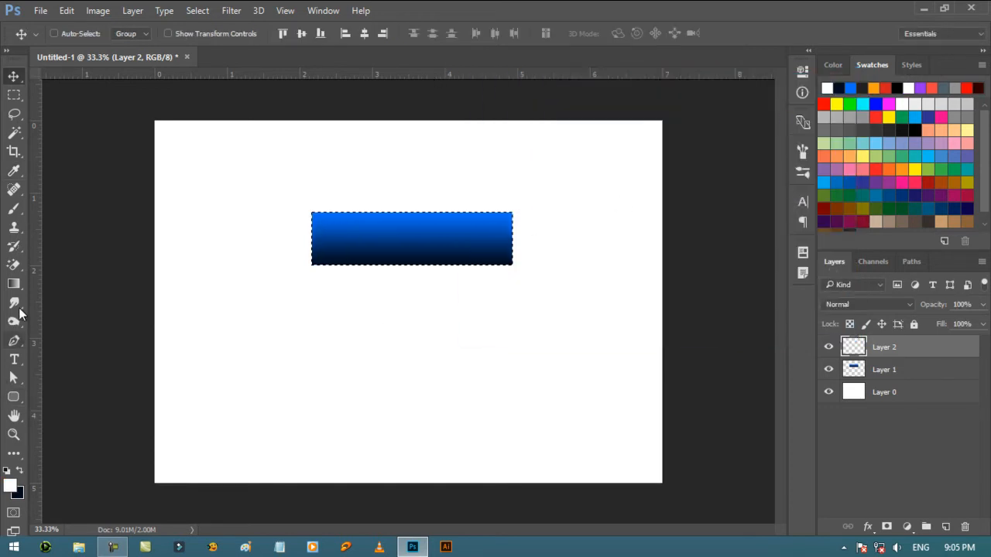
- Choose the Foreground to Transparent preset for the Gradient tool and check the opacity stops at both ends
{"action": "left_click", "coordinate": [16, 284]}
{"action": "left_click", "coordinate": [87, 35]}
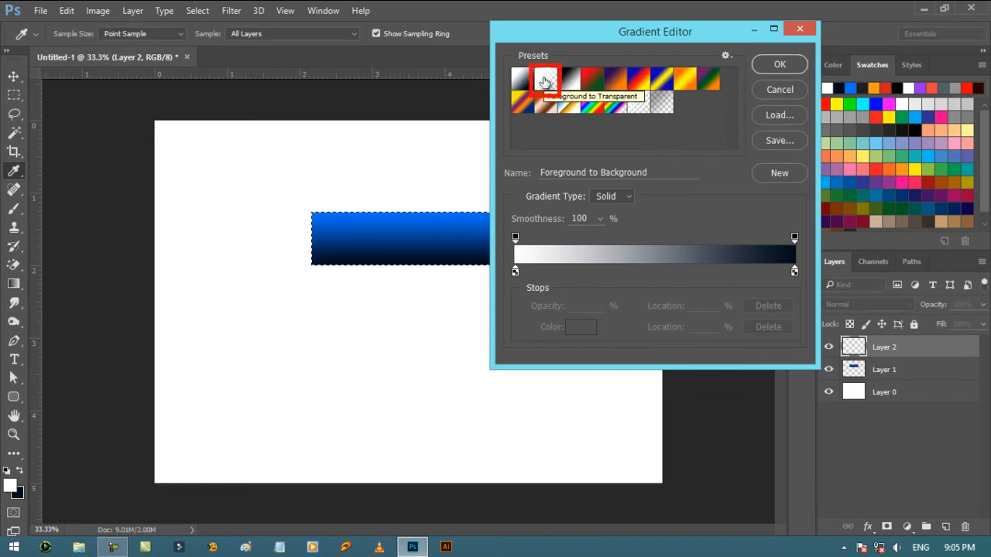
{"action": "left_click", "coordinate": [546, 81]}
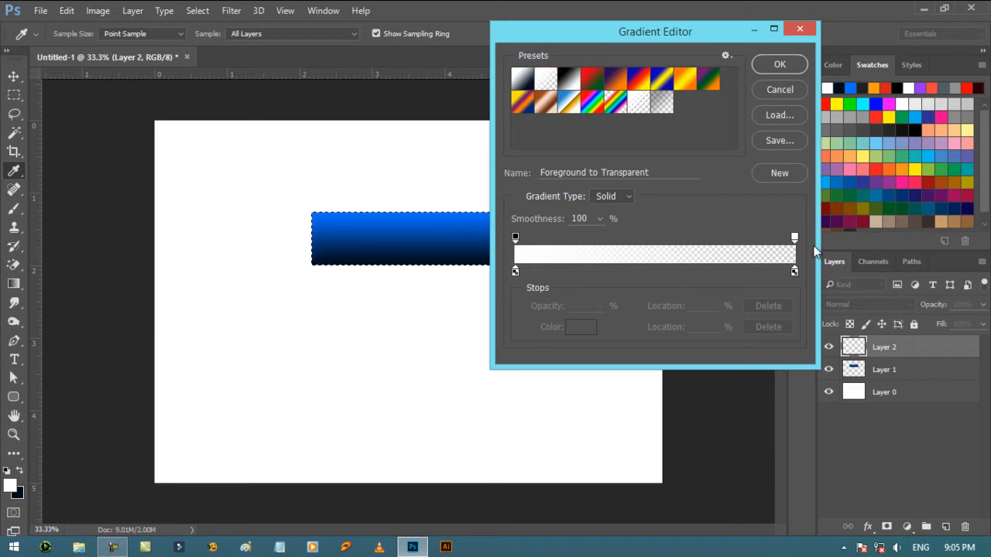
{"action": "left_click", "coordinate": [516, 238]}
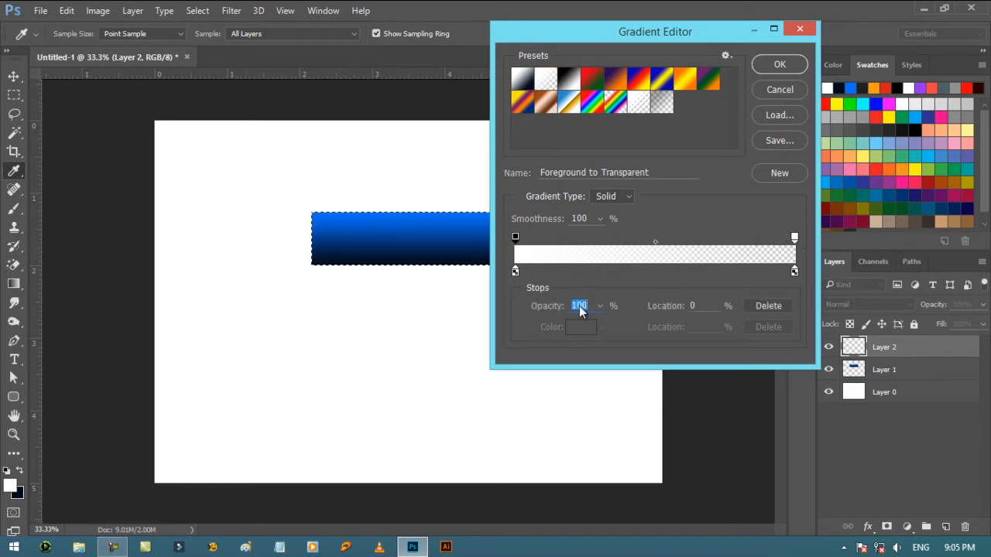
{"action": "left_click", "coordinate": [796, 239]}
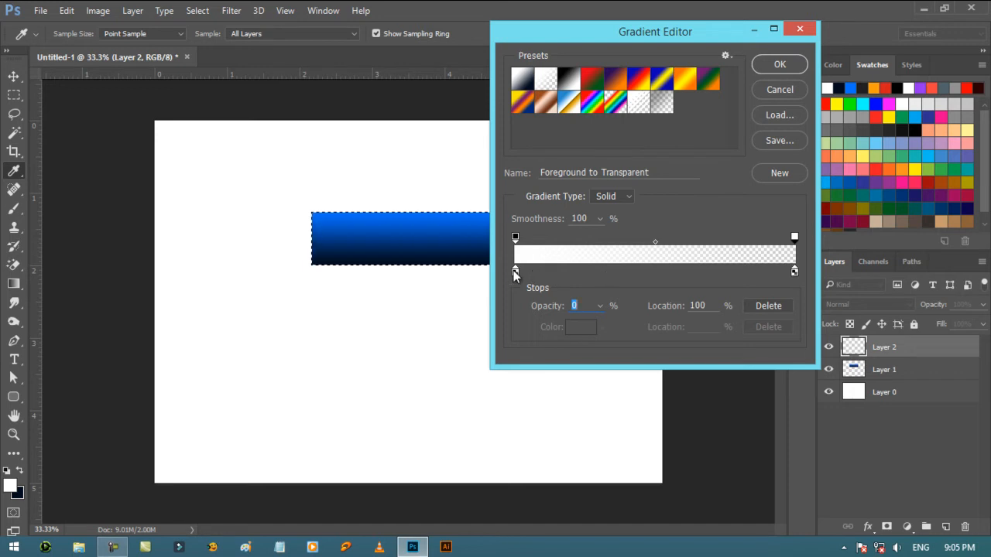
{"action": "left_click", "coordinate": [775, 63]}
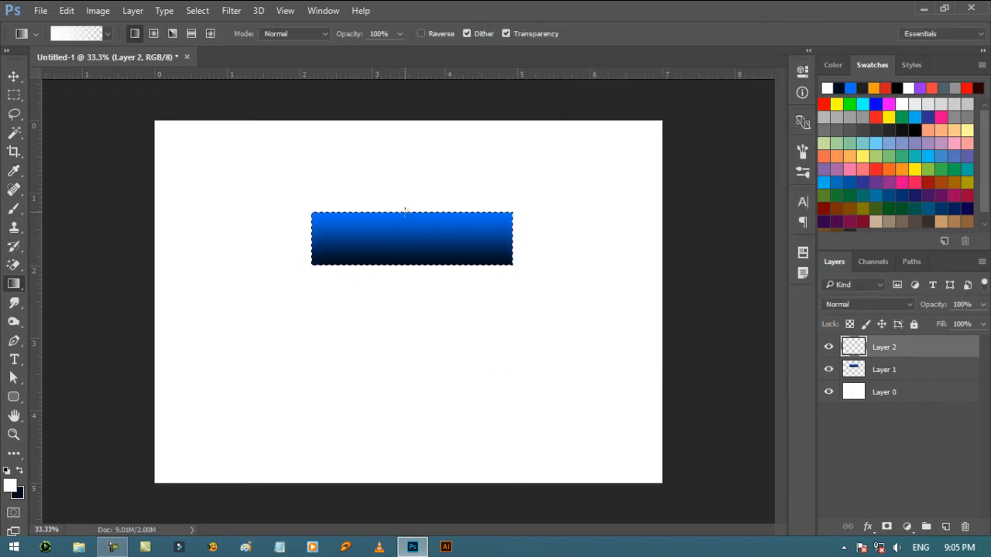
- Fill the bar selection on Layer 2 with the white-to-transparent gradient from its upper to its lower edge, and deselect
{"action": "left_click_drag", "start_coordinate": [408, 226], "coordinate": [416, 264]}
{"action": "key", "text": "ctrl+d"}
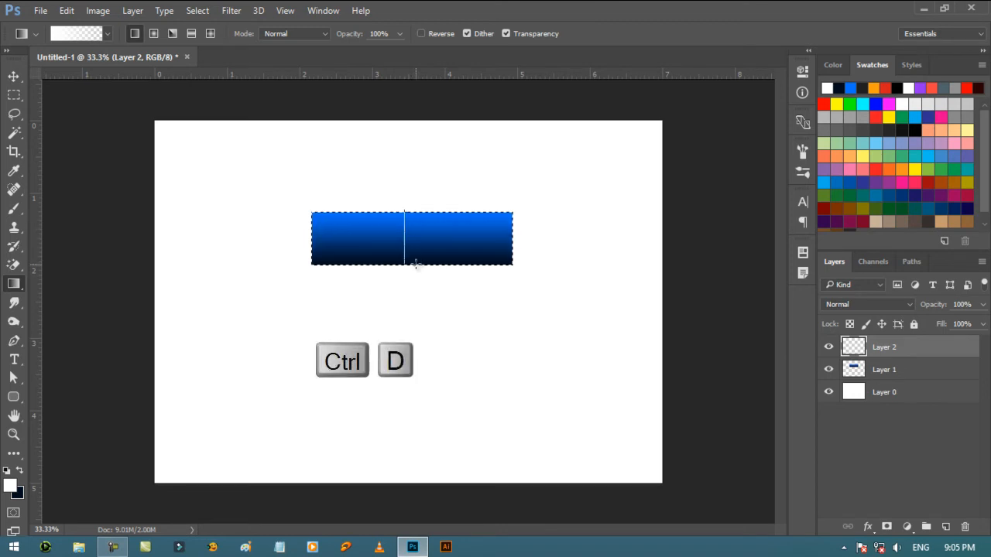
{"action": "left_click", "coordinate": [14, 79]}
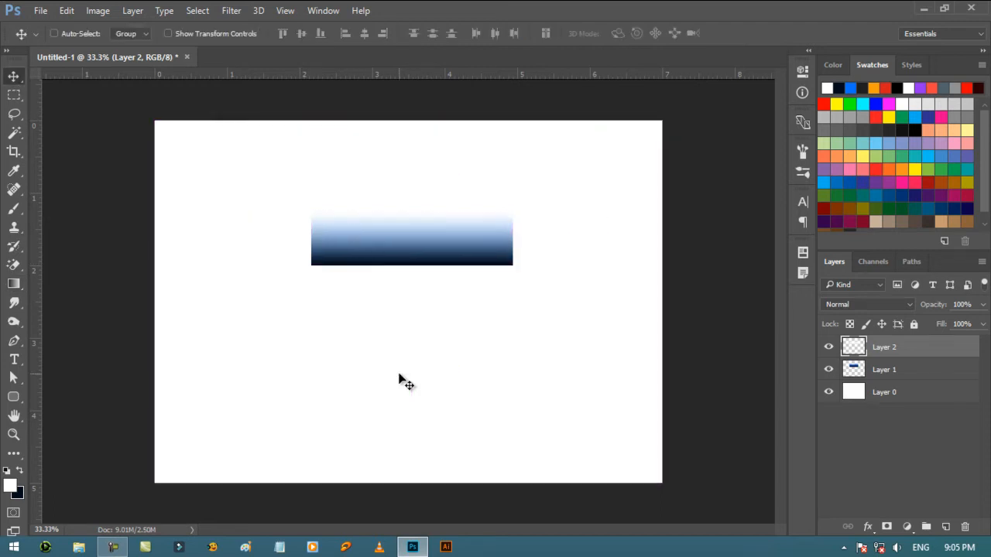
- Scale the white gradient on Layer 2 to about 92% around its center and shorten it to the bar's upper half
{"action": "key", "text": "ctrl+t"}
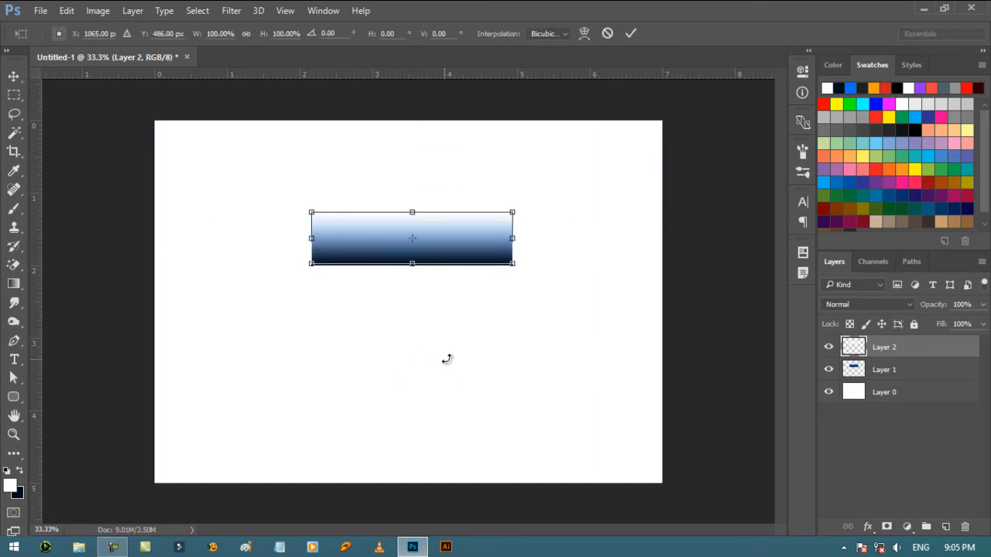
{"action": "left_click_drag", "start_coordinate": [511, 265], "coordinate": [509, 266]}
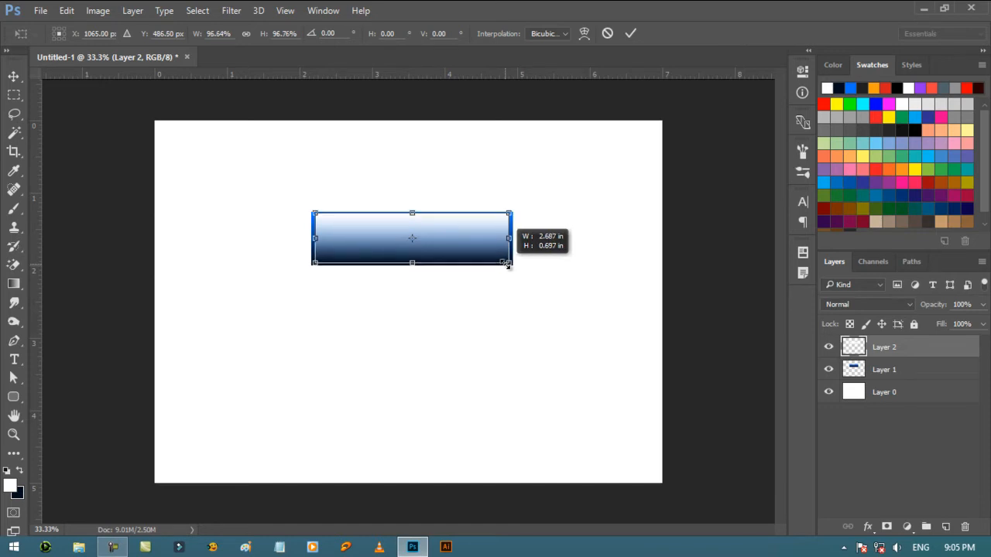
{"action": "left_click_drag", "start_coordinate": [508, 265], "coordinate": [501, 266]}
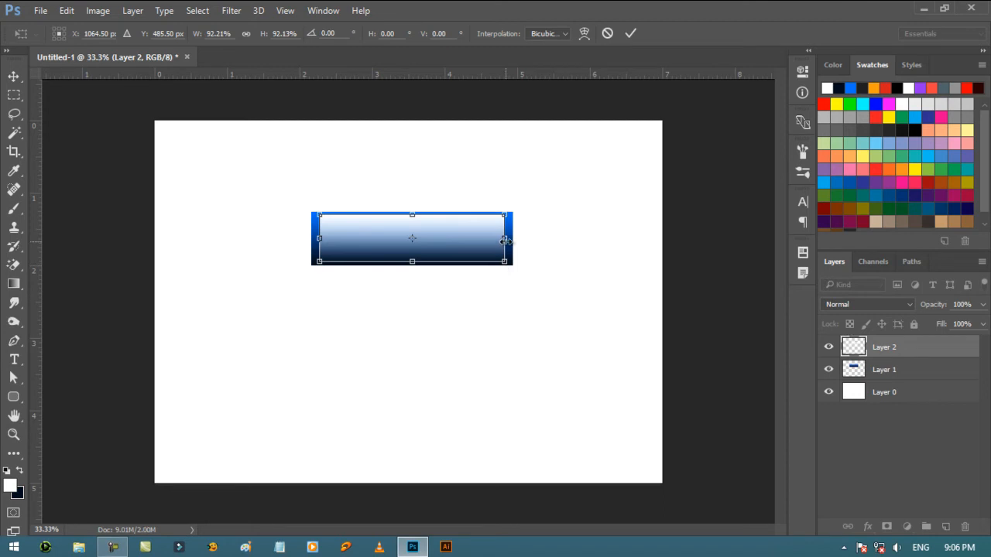
{"action": "left_click_drag", "start_coordinate": [408, 262], "coordinate": [401, 232]}
{"action": "key", "text": "Return"}
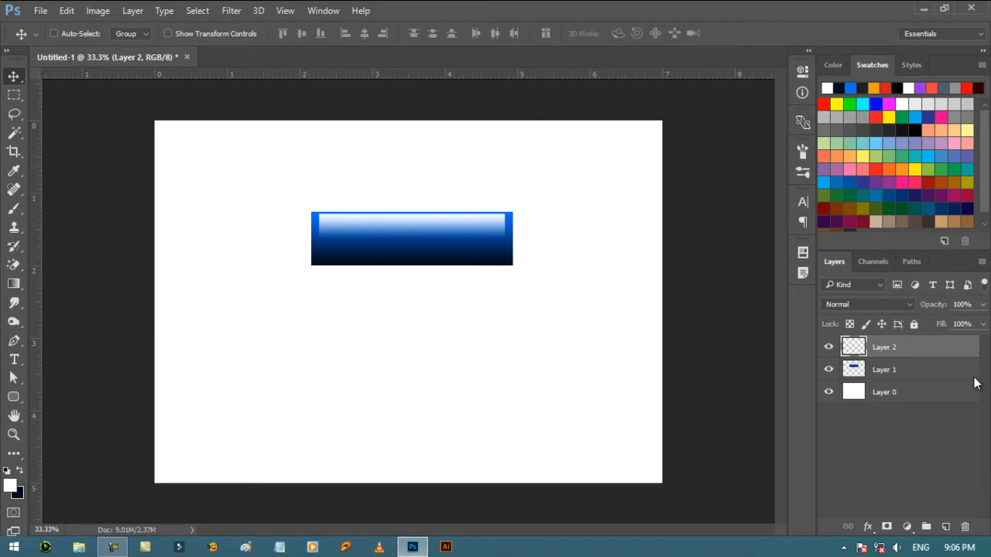
- Widen the white highlight on Layer 2 to about 102%, stretching its left side to the blue bar's left edge
{"action": "left_click", "coordinate": [946, 372], "text": "shift"}
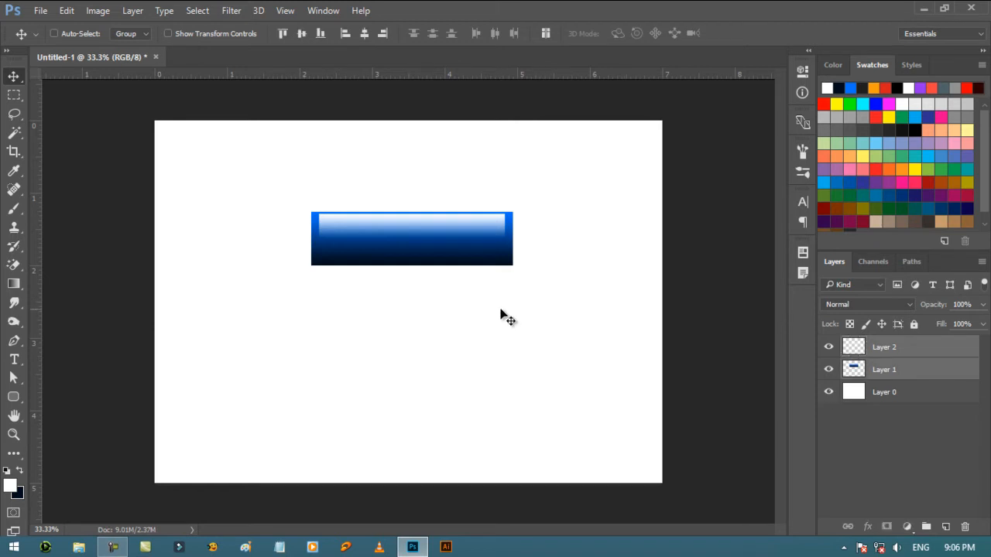
{"action": "left_click", "coordinate": [896, 353]}
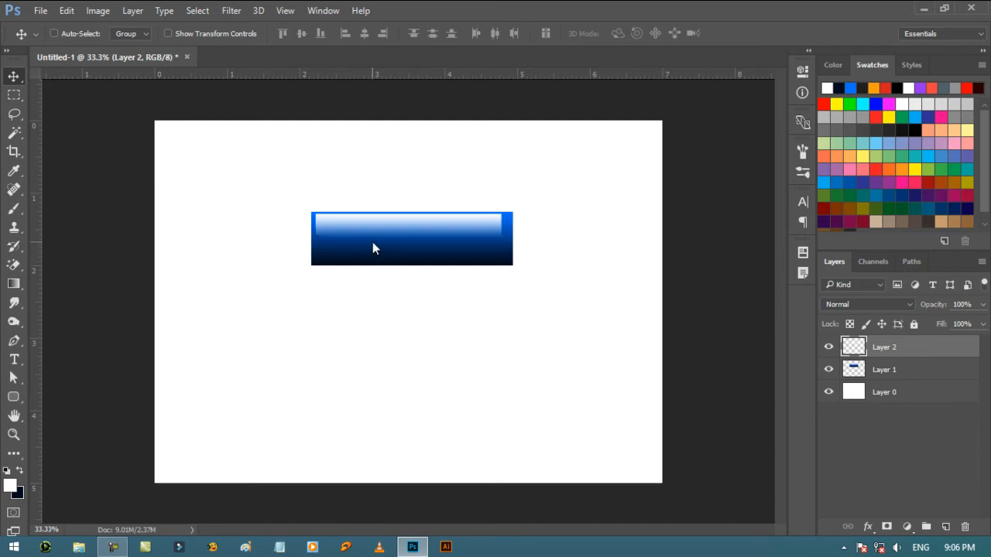
{"action": "key", "text": "ctrl+t"}
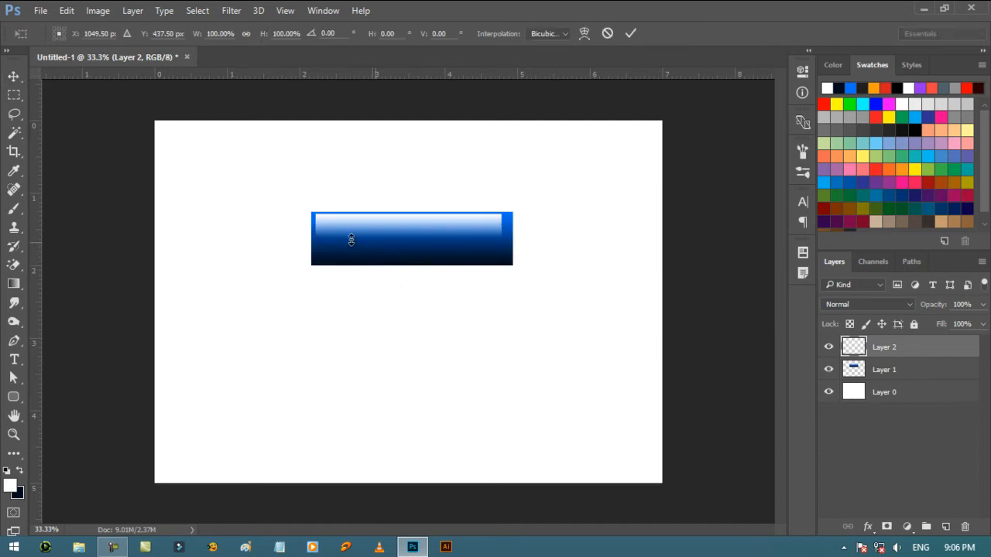
{"action": "left_click_drag", "start_coordinate": [316, 228], "coordinate": [310, 228]}
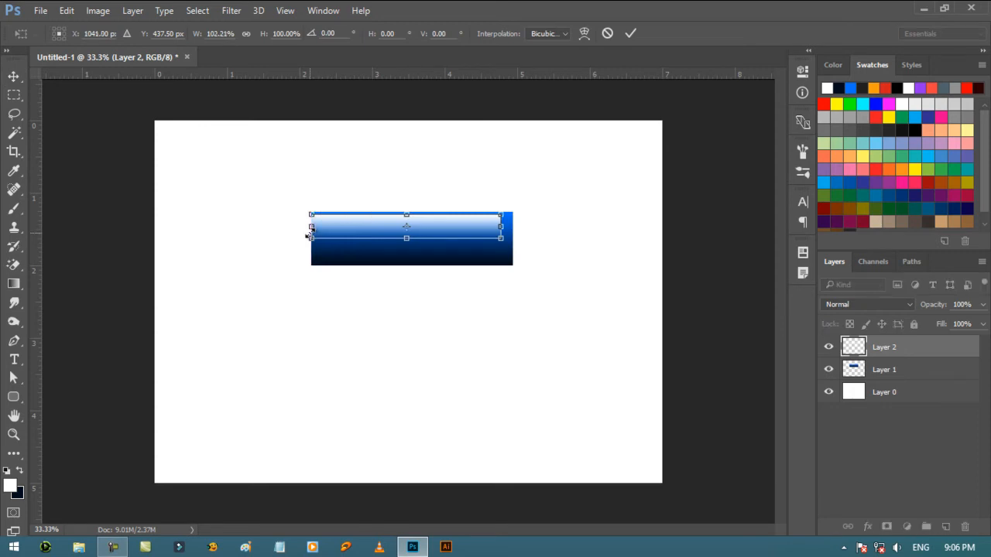
{"action": "key", "text": "Return"}
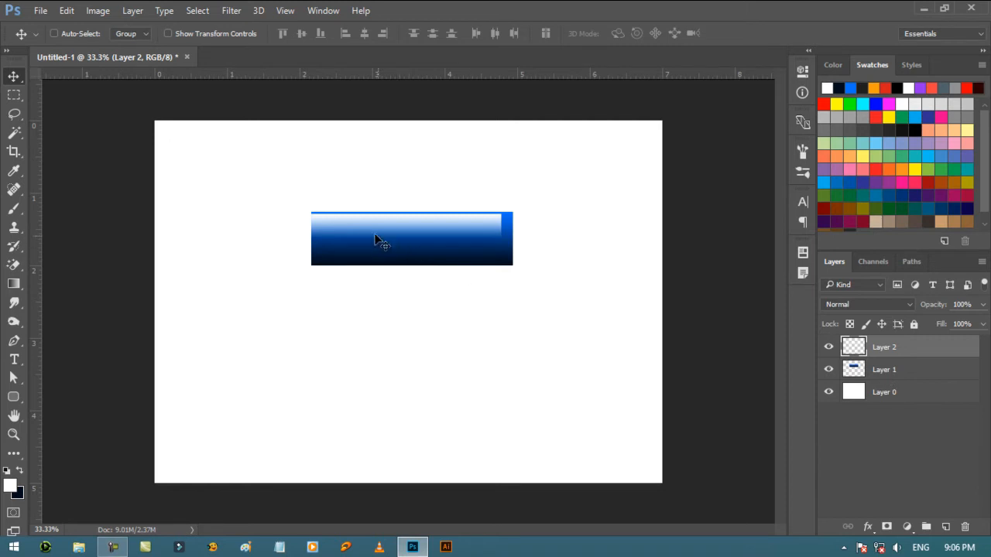
- Move the white highlight right to center it on the blue bar and nudge it down slightly from the upper edge
{"action": "left_click_drag", "start_coordinate": [408, 232], "coordinate": [414, 231]}
{"action": "key", "text": "Down"}
{"action": "key", "text": "Down"}
{"action": "key", "text": "Down"}
{"action": "key", "text": "Down"}
{"action": "key", "text": "Down"}
{"action": "key", "text": "Down"}
{"action": "key", "text": "Down"}
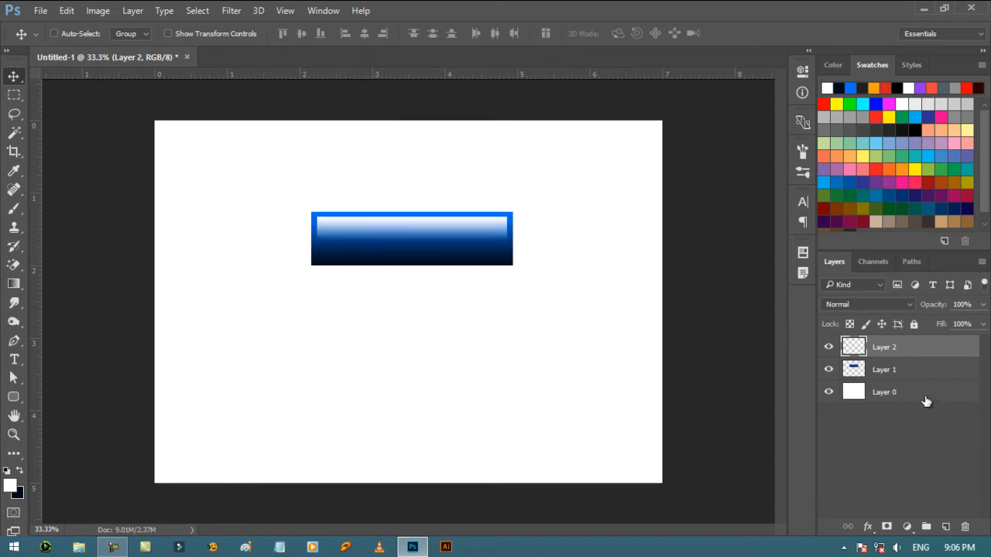
- Convert Layer 1 and Layer 2 together into one smart object
{"action": "left_click", "coordinate": [909, 378], "text": "shift"}
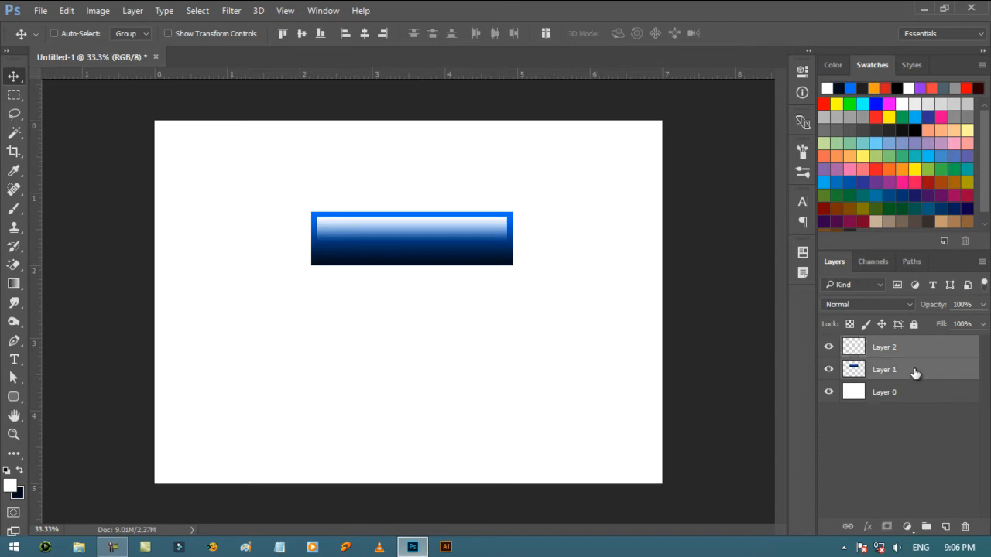
{"action": "right_click", "coordinate": [914, 368]}
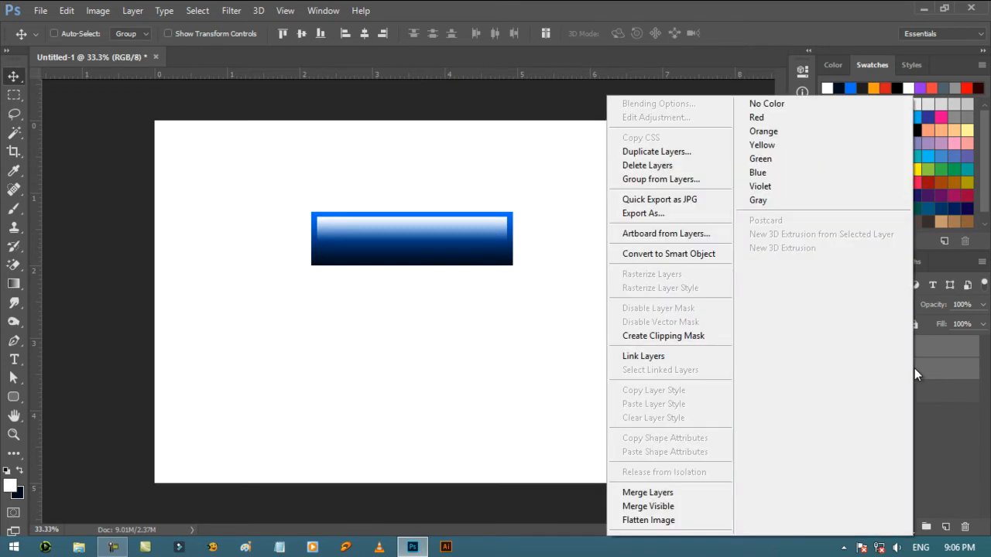
{"action": "left_click", "coordinate": [679, 256]}
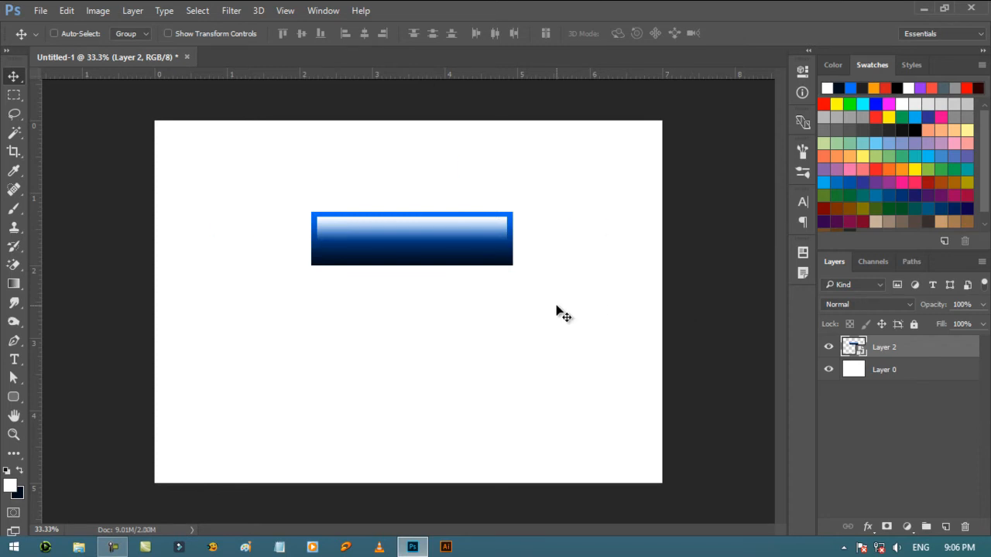
- Scale the blue button down to less than half its size and move it to the canvas's upper-left corner
{"action": "key", "text": "ctrl+t"}
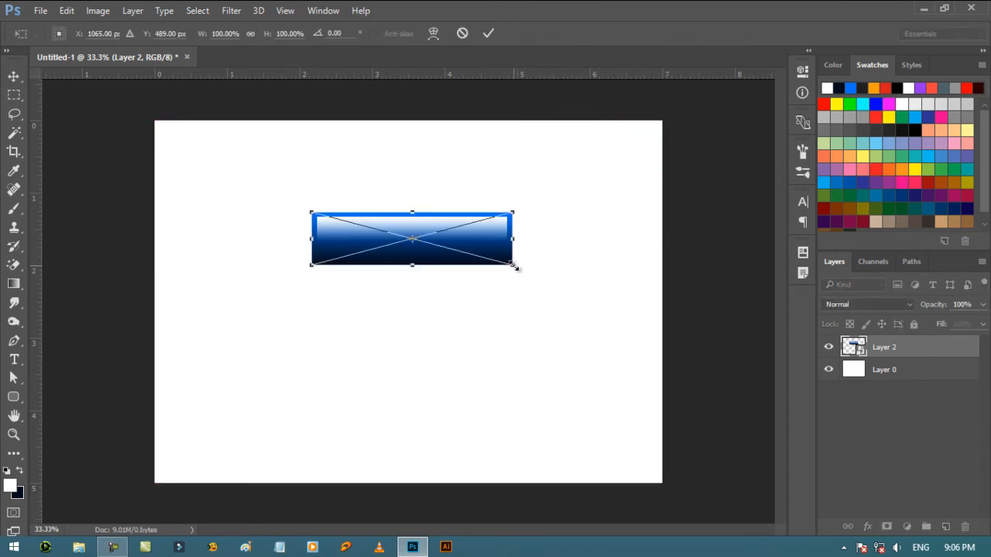
{"action": "left_click_drag", "start_coordinate": [512, 265], "coordinate": [399, 223]}
{"action": "key", "text": "Return"}
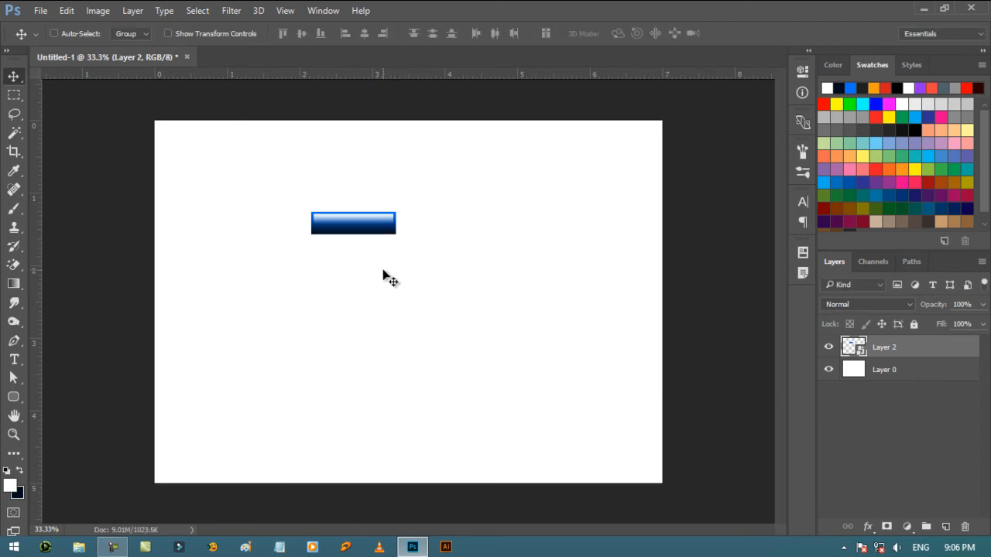
{"action": "left_click_drag", "start_coordinate": [348, 230], "coordinate": [207, 167]}
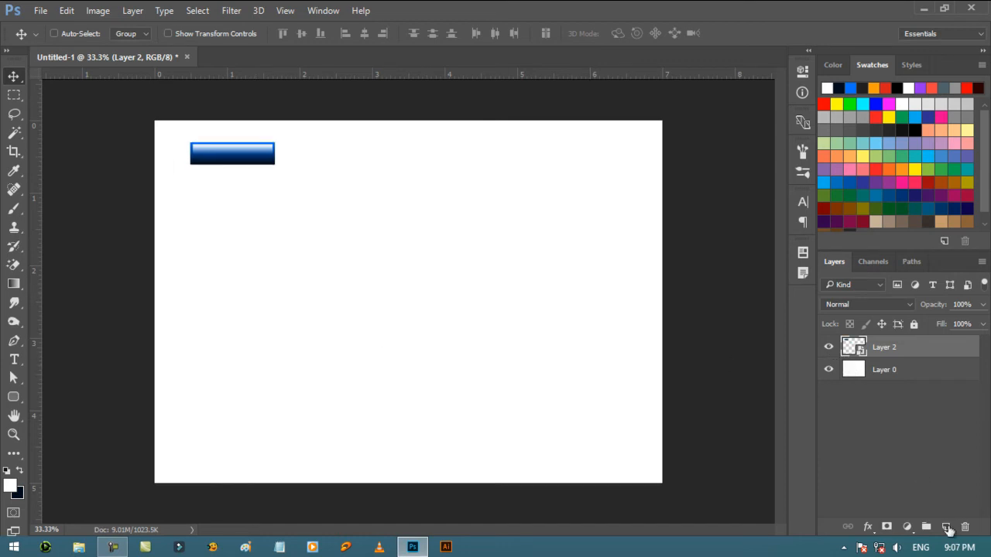
- Add a new layer and make a circular selection about 1.5 in wide near the middle of the canvas
{"action": "left_click", "coordinate": [946, 527]}
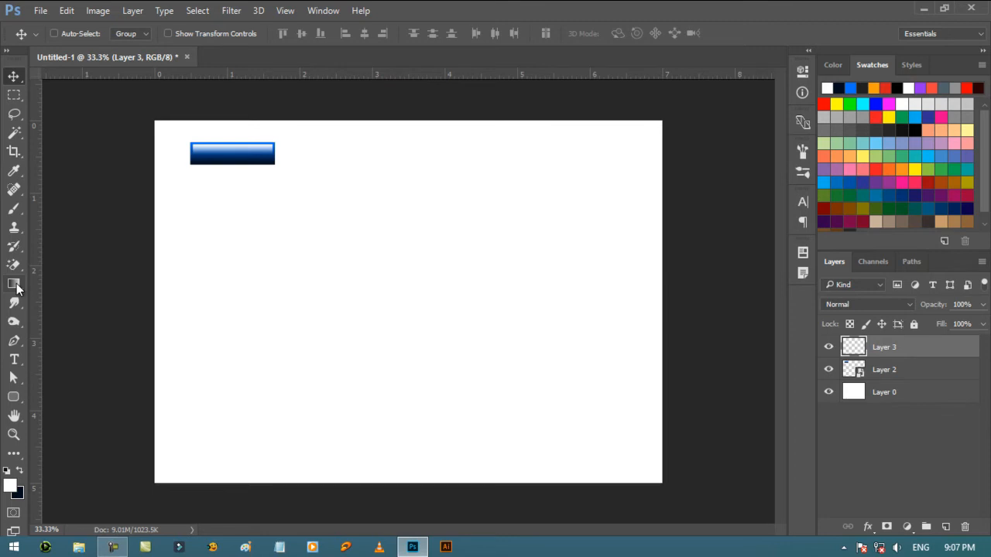
{"action": "left_click", "coordinate": [13, 97]}
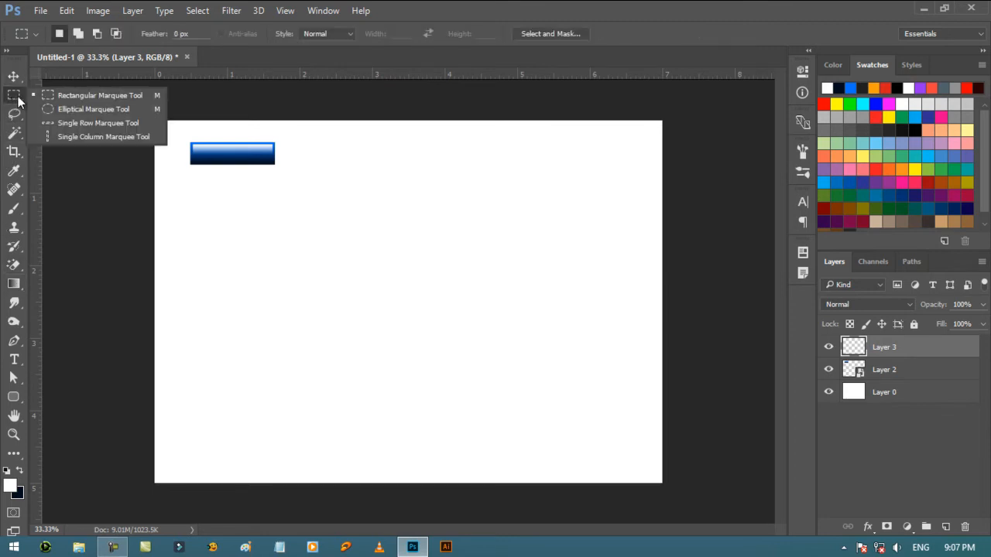
{"action": "left_click", "coordinate": [69, 108]}
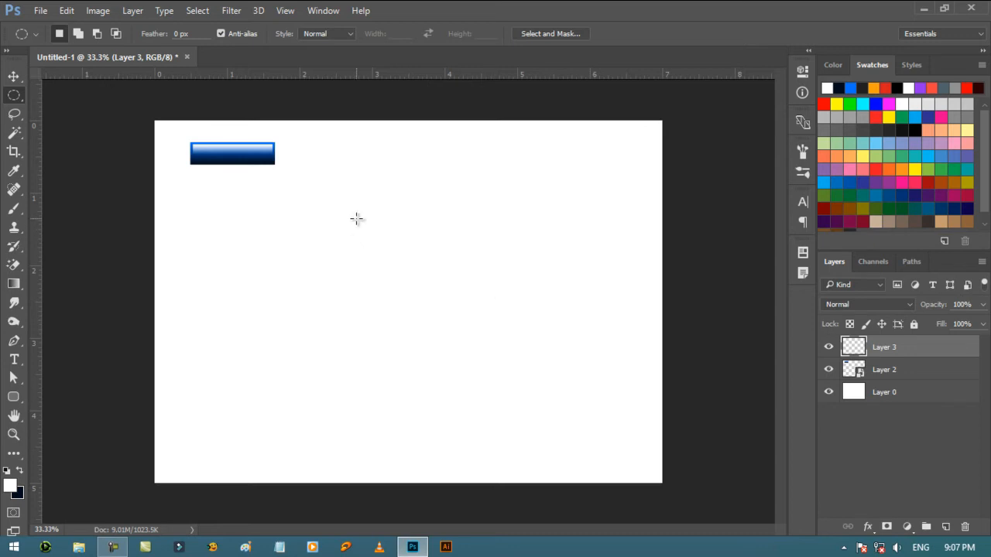
{"action": "left_click_drag", "start_coordinate": [357, 219], "coordinate": [462, 387]}
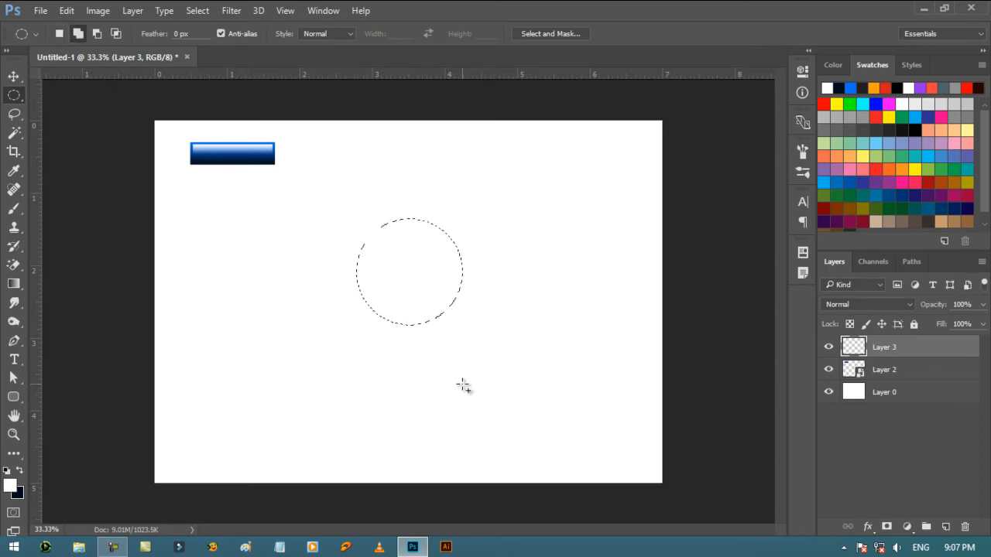
- Set the foreground color to white and the background color to a medium gray
{"action": "left_click", "coordinate": [12, 489]}
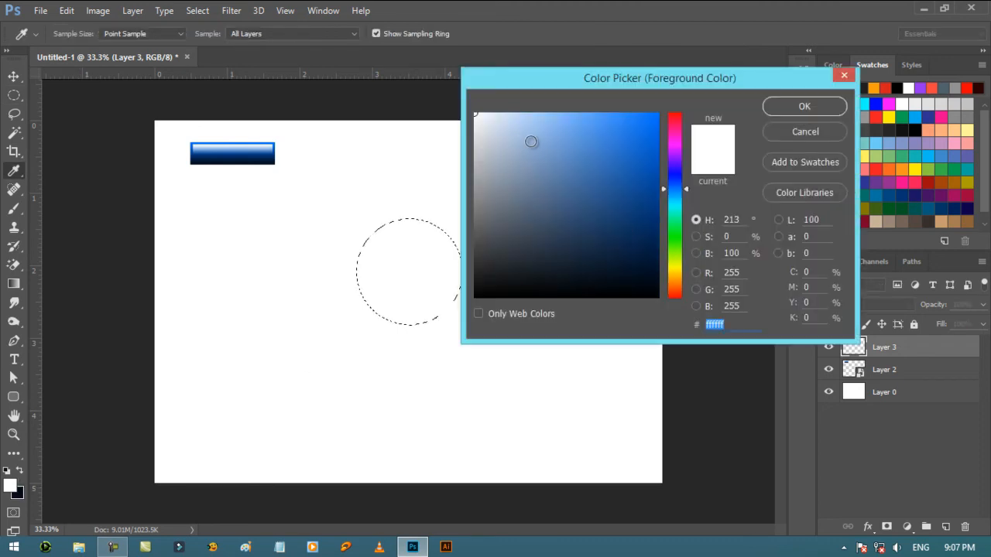
{"action": "left_click_drag", "start_coordinate": [515, 135], "coordinate": [475, 114]}
{"action": "left_click", "coordinate": [782, 106]}
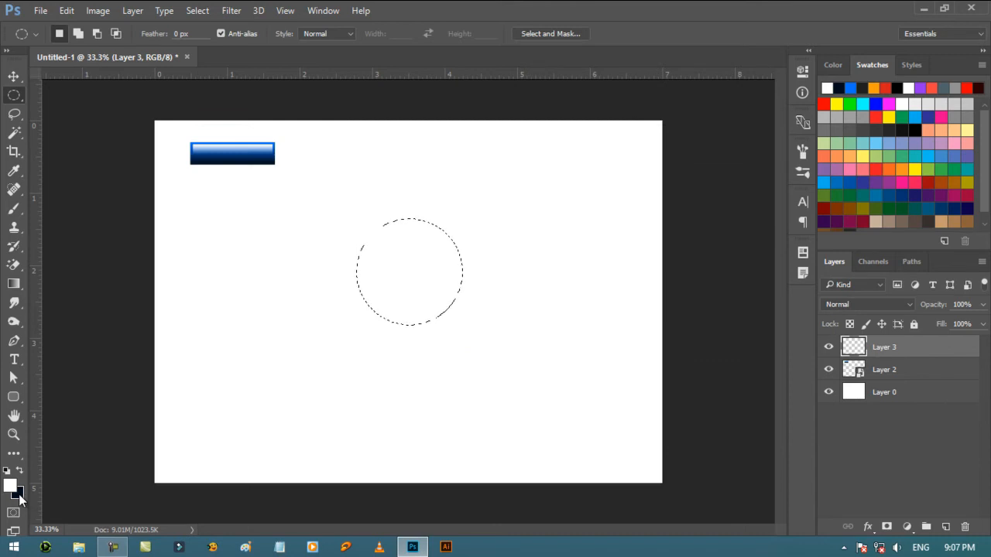
{"action": "left_click", "coordinate": [19, 495]}
{"action": "left_click", "coordinate": [491, 230]}
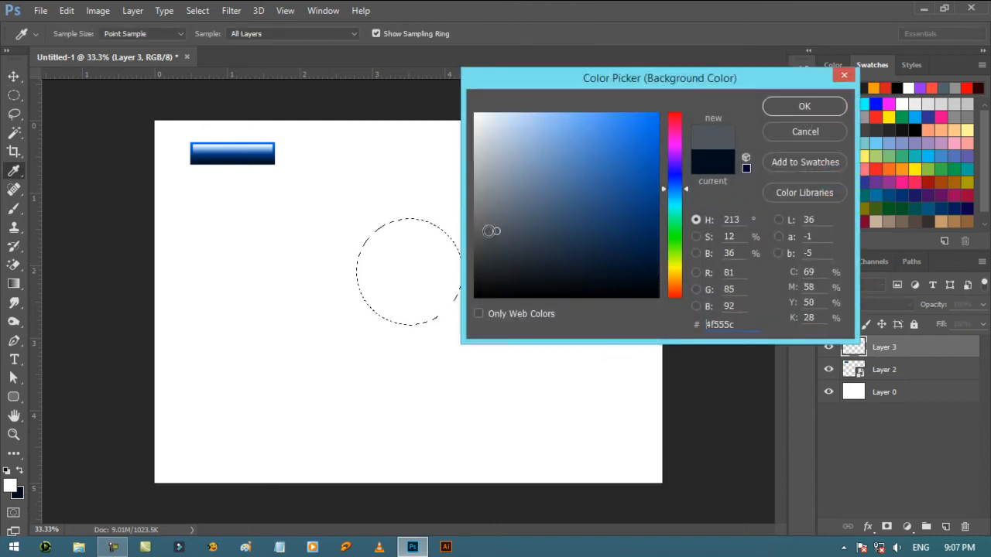
{"action": "mouse_move", "coordinate": [490, 231]}
{"action": "left_mouse_down"}
{"action": "mouse_move", "coordinate": [461, 217]}
{"action": "mouse_move", "coordinate": [510, 232]}
{"action": "mouse_move", "coordinate": [454, 230]}
{"action": "mouse_move", "coordinate": [450, 210]}
{"action": "left_mouse_up"}
{"action": "left_click", "coordinate": [778, 106]}
{"action": "key", "text": "m"}
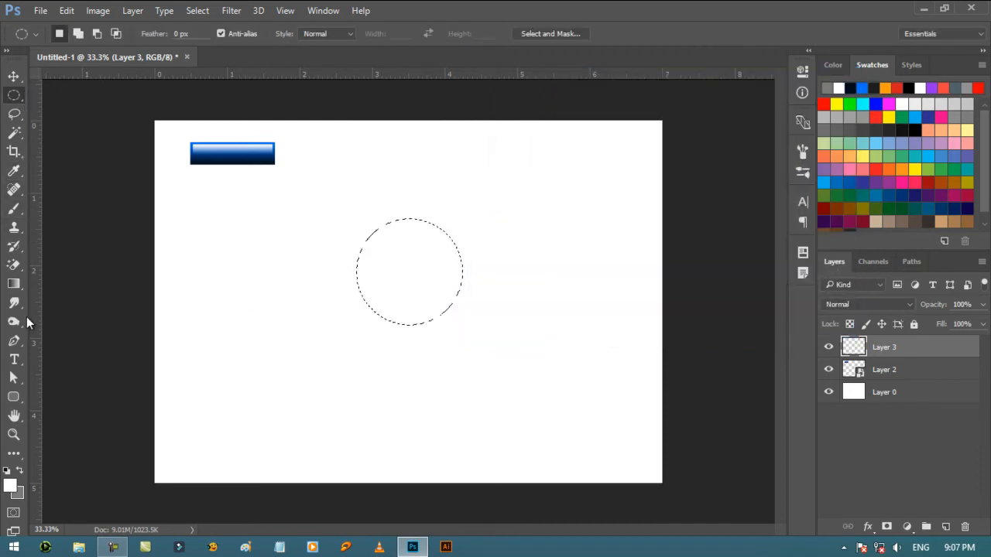
- Fill the circular selection with a radial Foreground to Background gradient, placing the white highlight toward its upper left
{"action": "left_click", "coordinate": [14, 283]}
{"action": "left_click", "coordinate": [154, 33]}
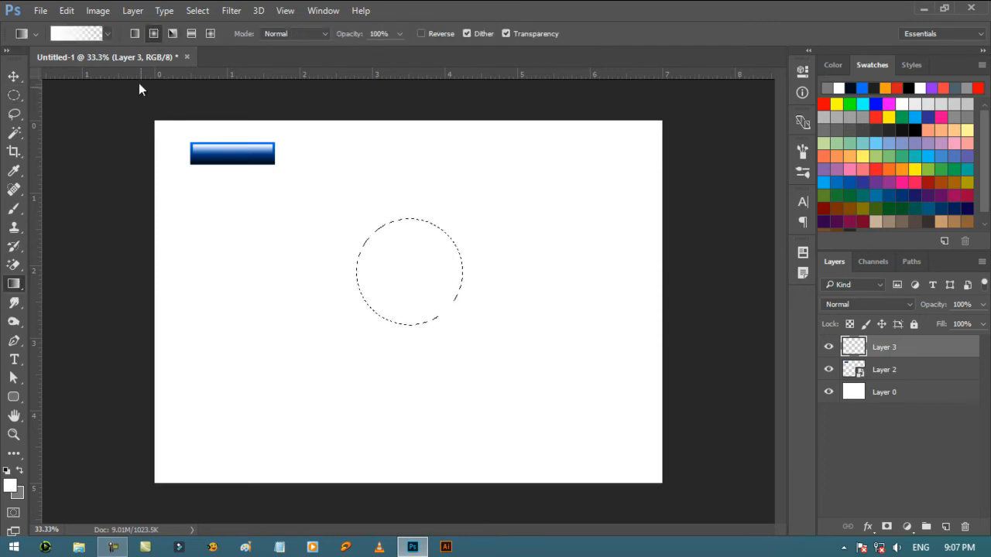
{"action": "left_click", "coordinate": [108, 34]}
{"action": "double_click", "coordinate": [39, 68]}
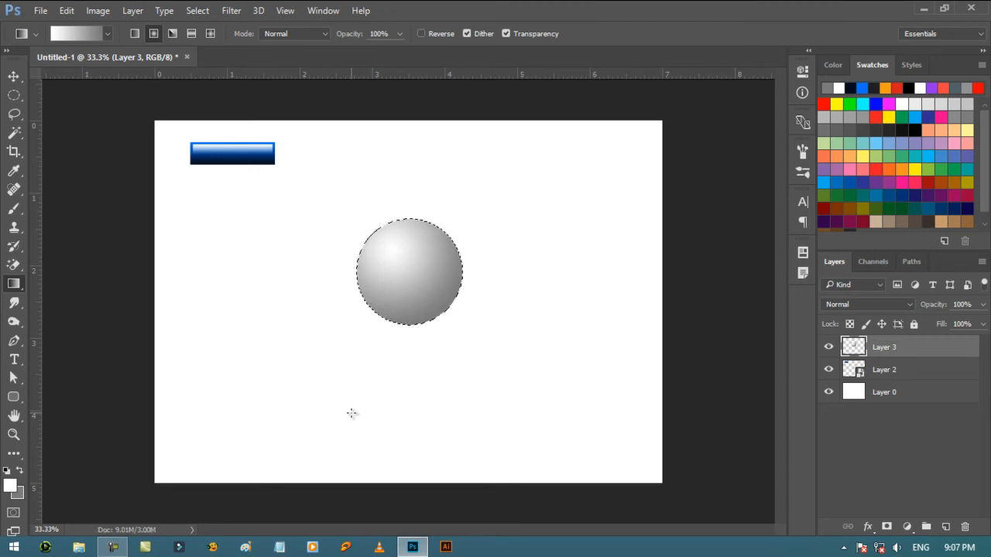
- Deselect the gray sphere and move it up beside the blue button
{"action": "key", "text": "ctrl+d"}
{"action": "left_click", "coordinate": [13, 76]}
{"action": "left_click_drag", "start_coordinate": [431, 303], "coordinate": [370, 177]}
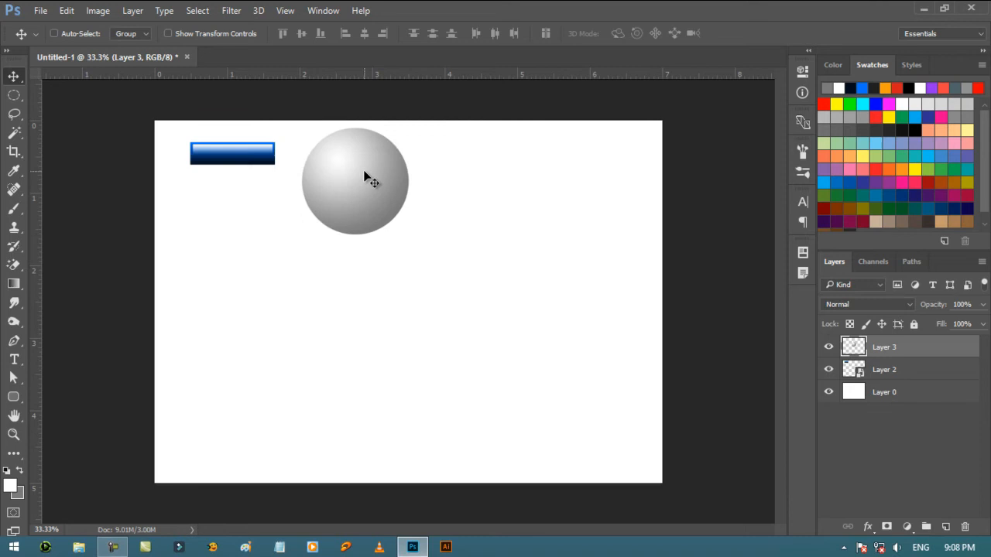
- Add another new layer and make a circular selection about 1.5 in wide below the gray sphere
{"action": "left_click", "coordinate": [945, 526]}
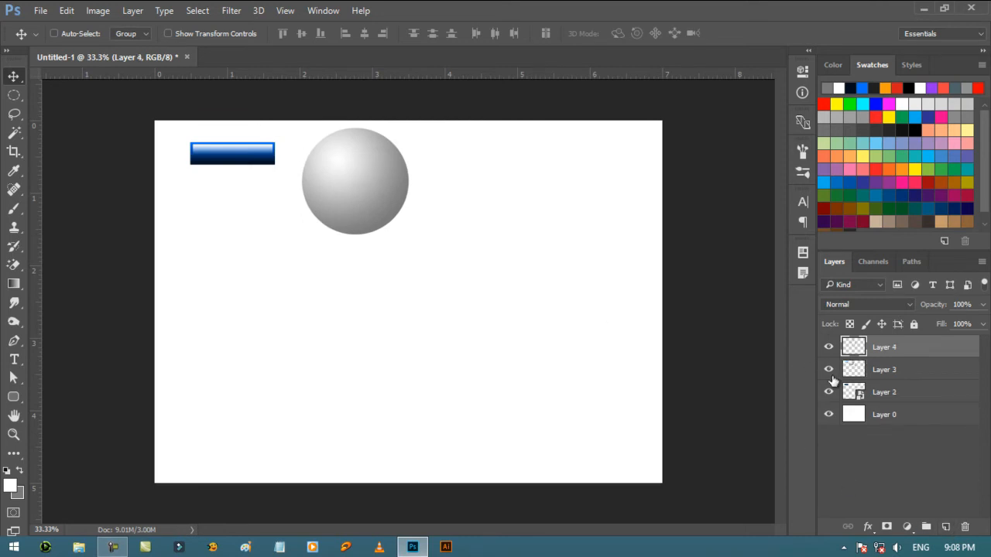
{"action": "left_click", "coordinate": [14, 97]}
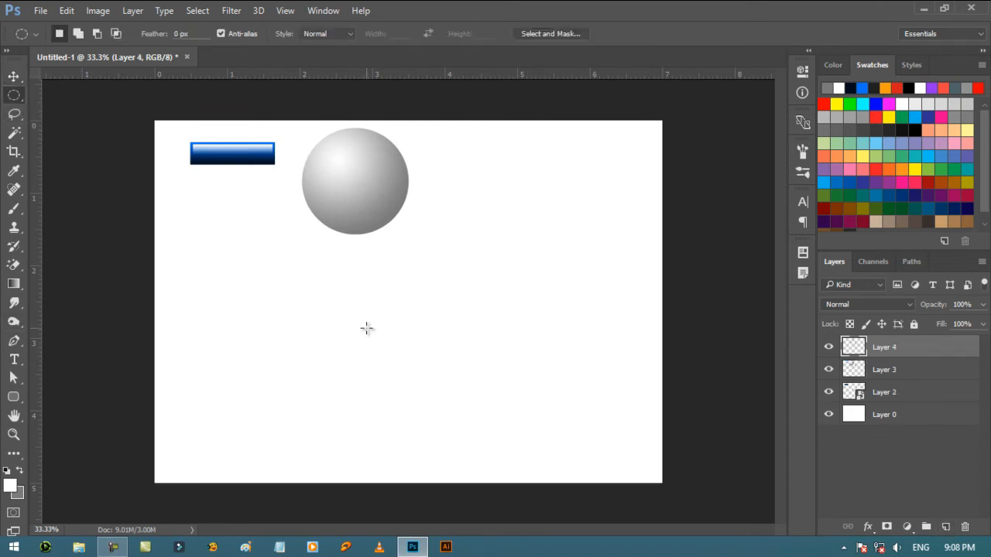
{"action": "left_click_drag", "start_coordinate": [374, 277], "coordinate": [480, 390]}
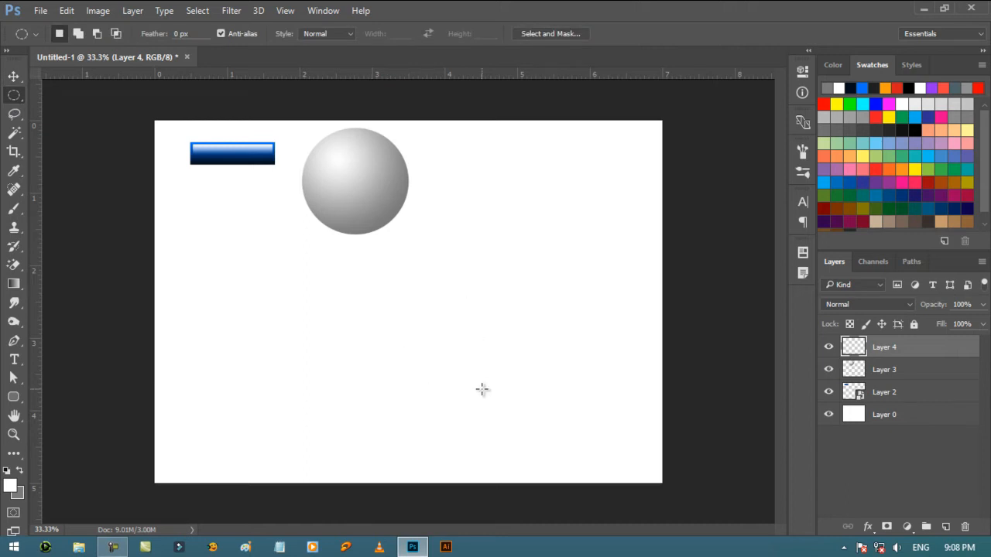
- Set the foreground color to bright red
{"action": "left_click", "coordinate": [14, 484]}
{"action": "left_click_drag", "start_coordinate": [651, 182], "coordinate": [681, 91]}
{"action": "left_click", "coordinate": [676, 120]}
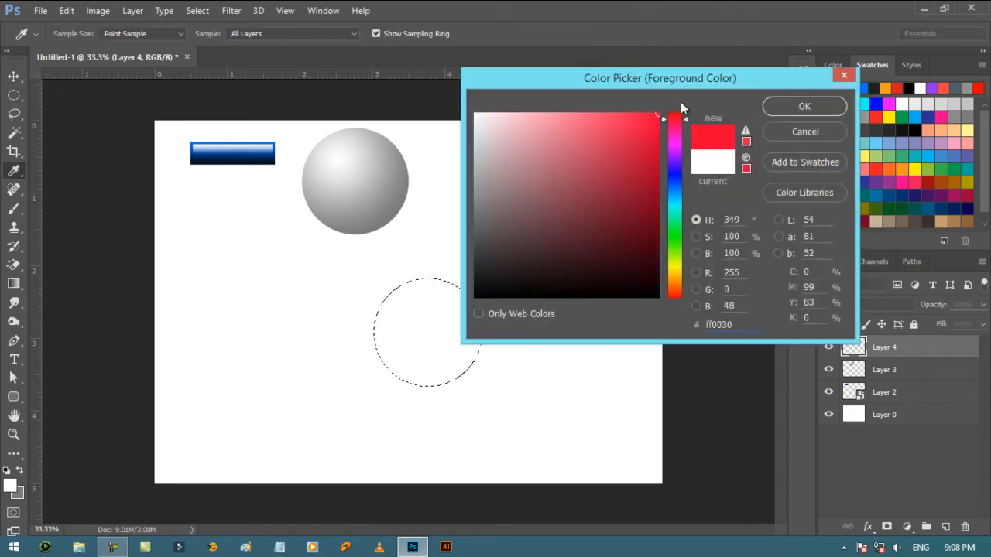
{"action": "left_click", "coordinate": [802, 106]}
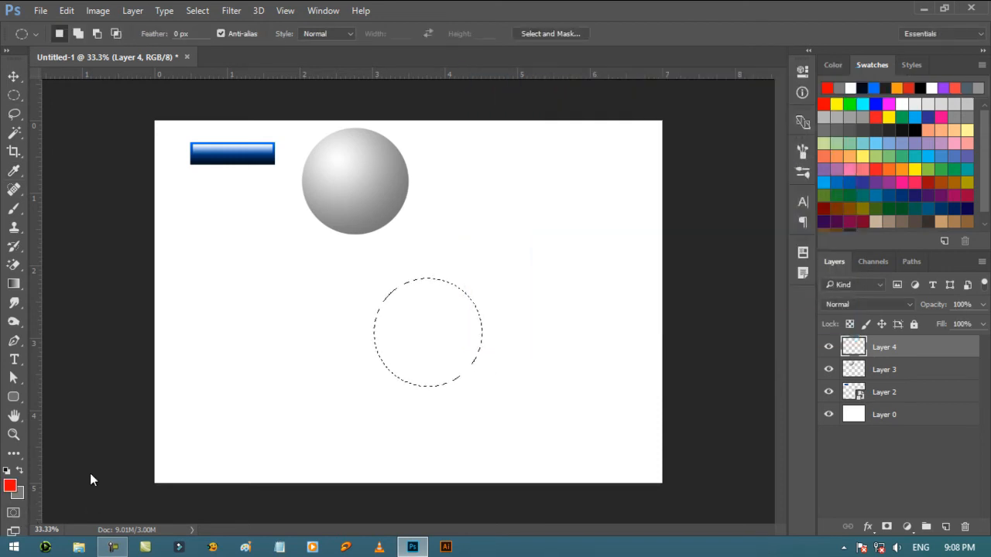
- Set the background color to a very dark red, about #300000, by lowering the brightness of pure red
{"action": "left_click", "coordinate": [17, 493]}
{"action": "type", "text": "0072ff"}
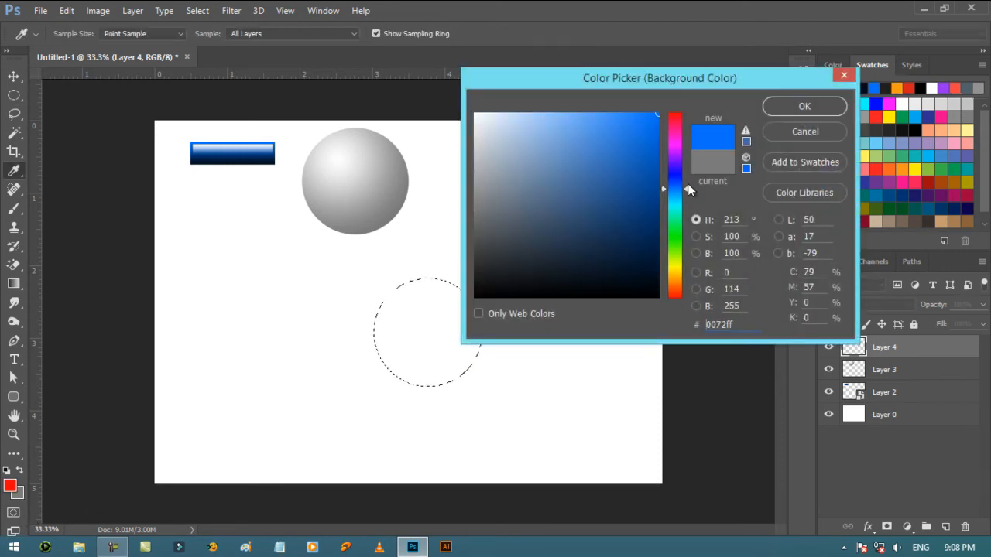
{"action": "left_click_drag", "start_coordinate": [688, 187], "coordinate": [695, 70]}
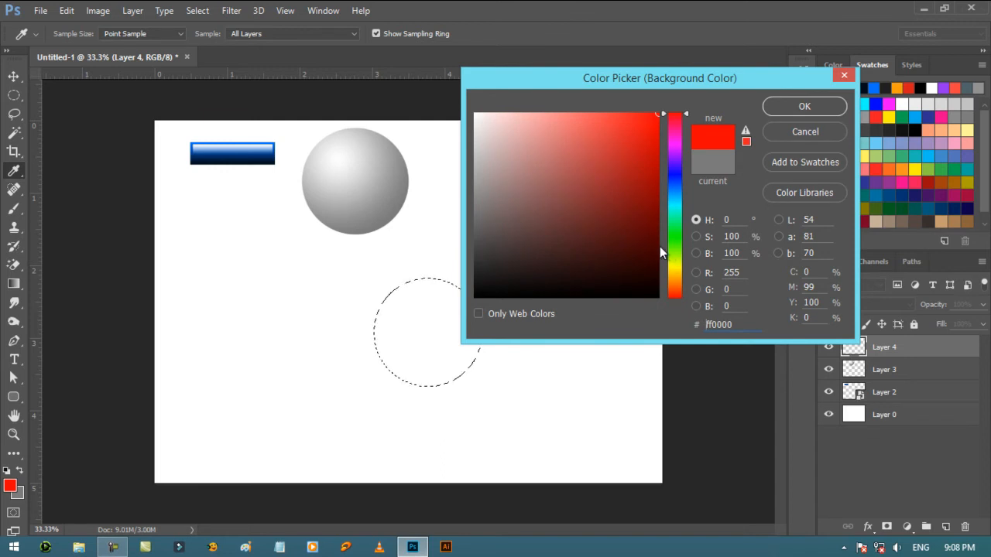
{"action": "left_click", "coordinate": [696, 253]}
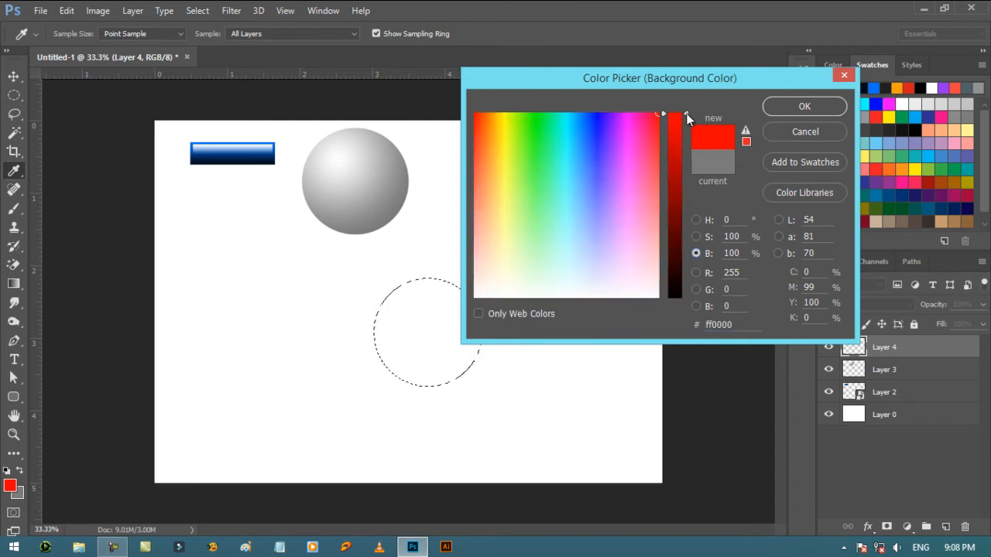
{"action": "left_click_drag", "start_coordinate": [687, 118], "coordinate": [687, 258]}
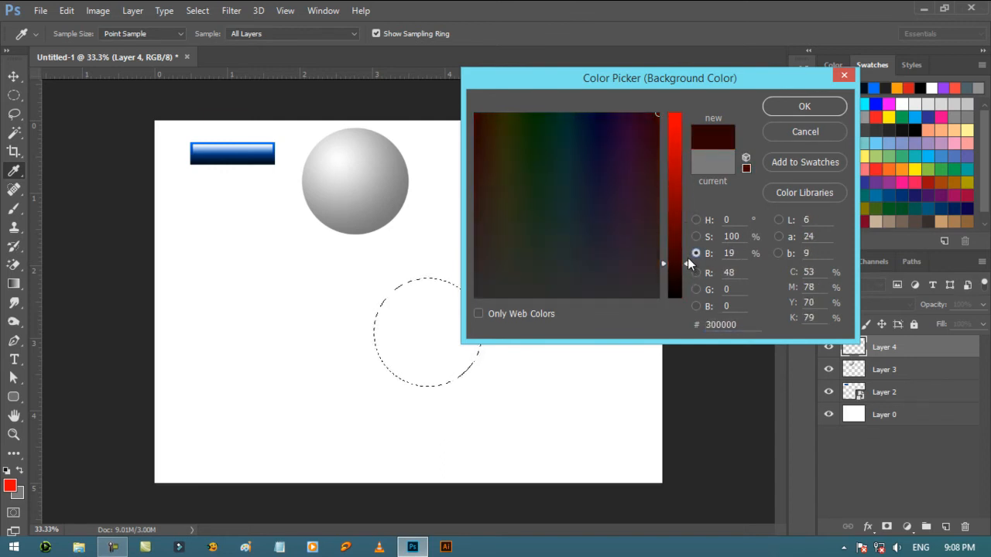
{"action": "left_click", "coordinate": [787, 108]}
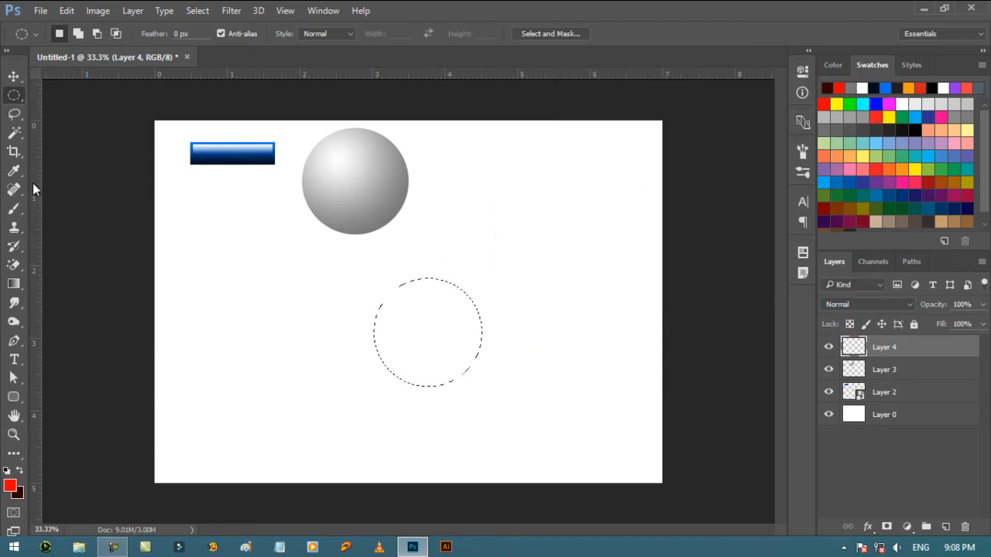
- Fill the circle on Layer 4 with a linear red to dark red gradient from top to bottom, and deselect it
{"action": "left_click", "coordinate": [16, 283]}
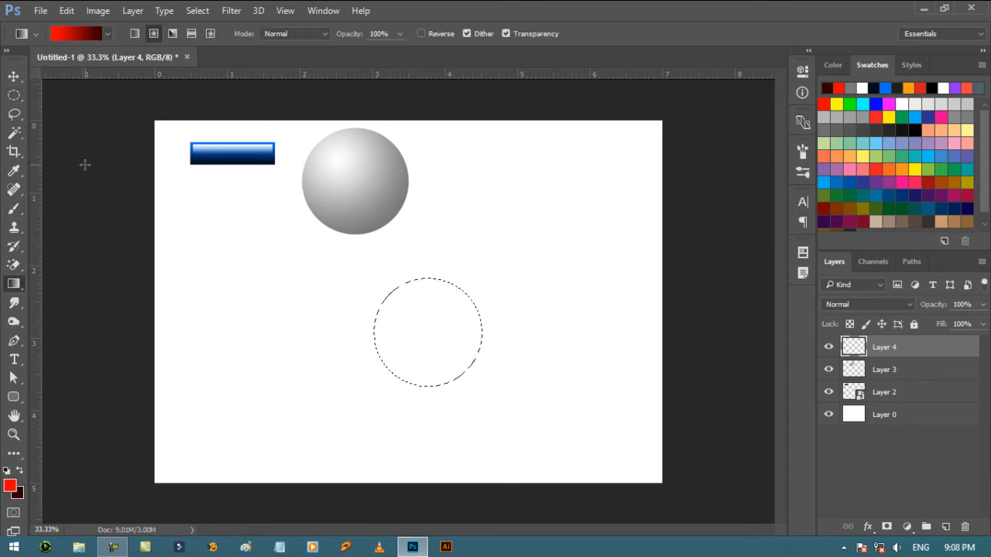
{"action": "left_click", "coordinate": [134, 33]}
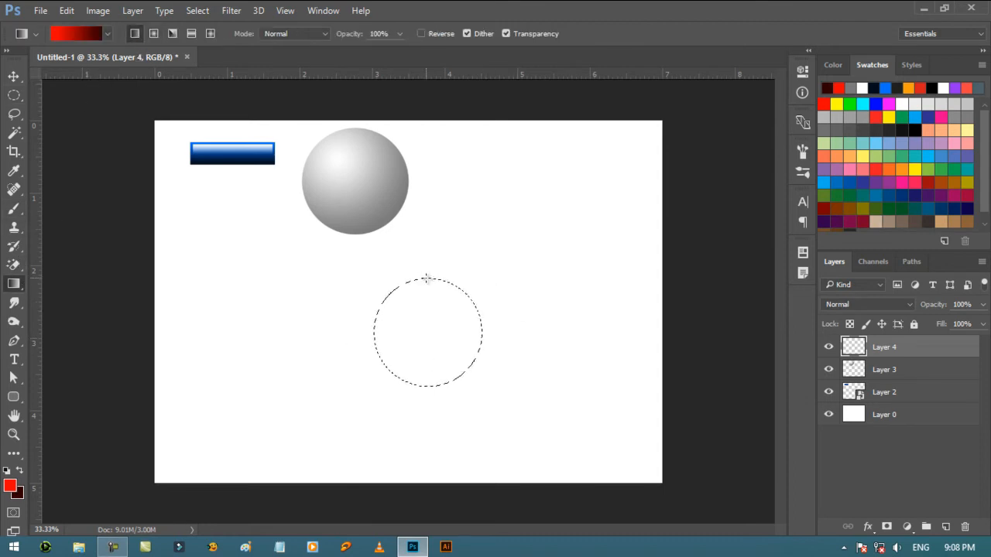
{"action": "left_click_drag", "start_coordinate": [429, 278], "coordinate": [436, 386]}
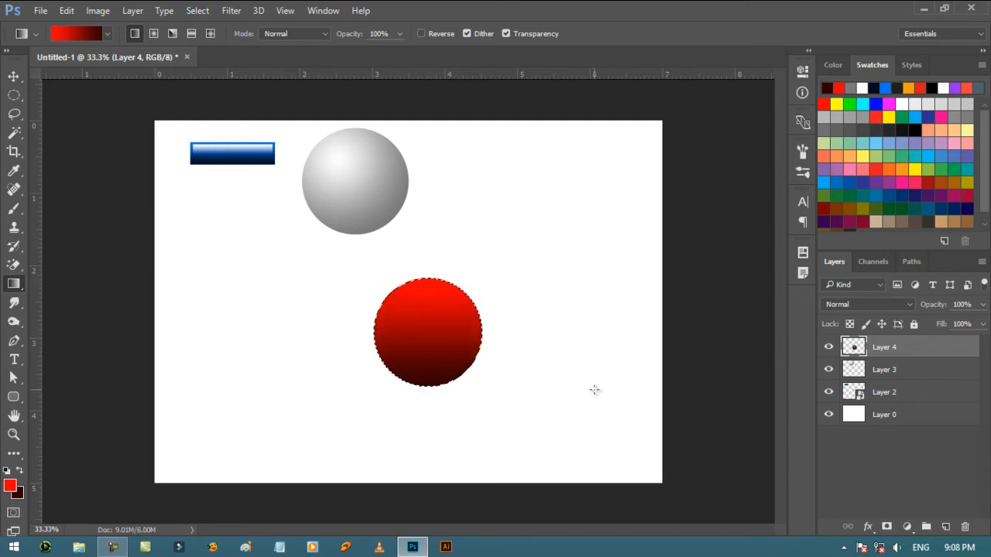
{"action": "key", "text": "ctrl+d"}
{"action": "key", "text": "v"}
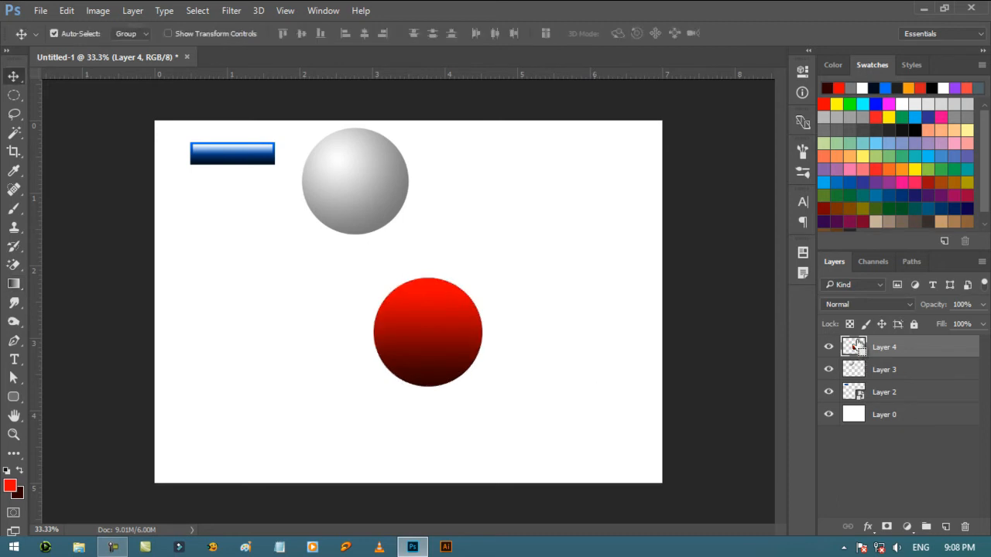
- Load the red circle's outline as a selection on a new layer above it and set the foreground color to white
{"action": "left_click", "coordinate": [855, 349], "text": "ctrl"}
{"action": "left_click", "coordinate": [945, 526]}
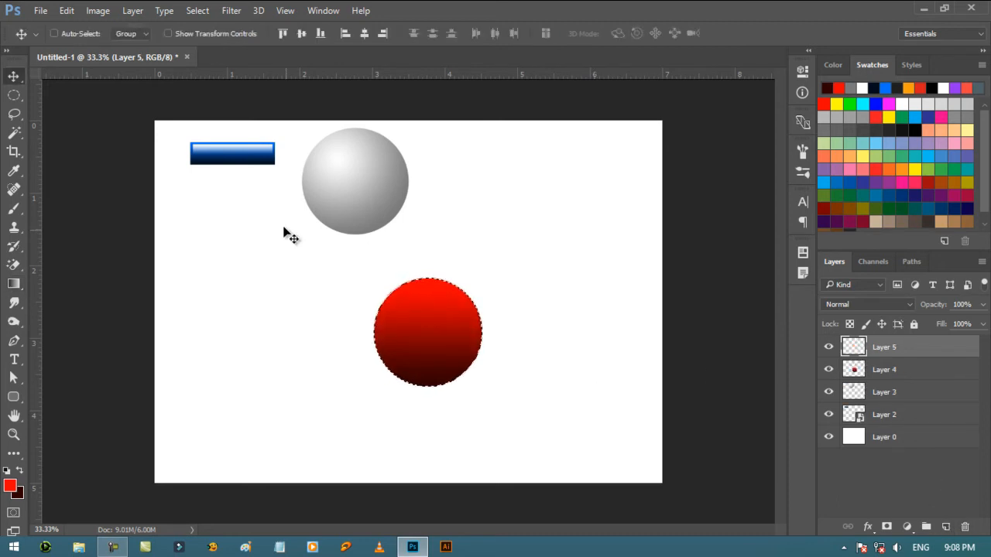
{"action": "left_click", "coordinate": [13, 488]}
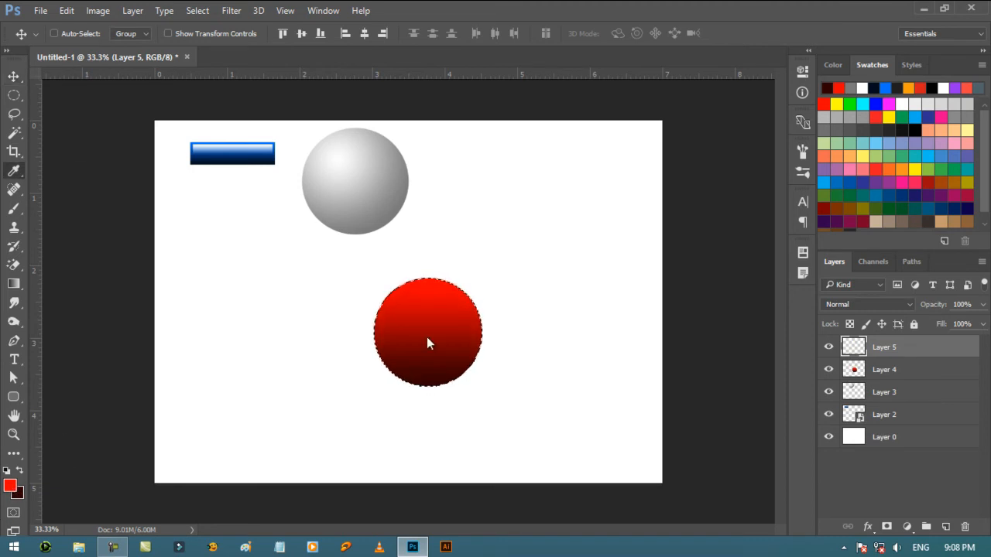
{"action": "left_click_drag", "start_coordinate": [562, 223], "coordinate": [526, 193]}
{"action": "left_click", "coordinate": [696, 219]}
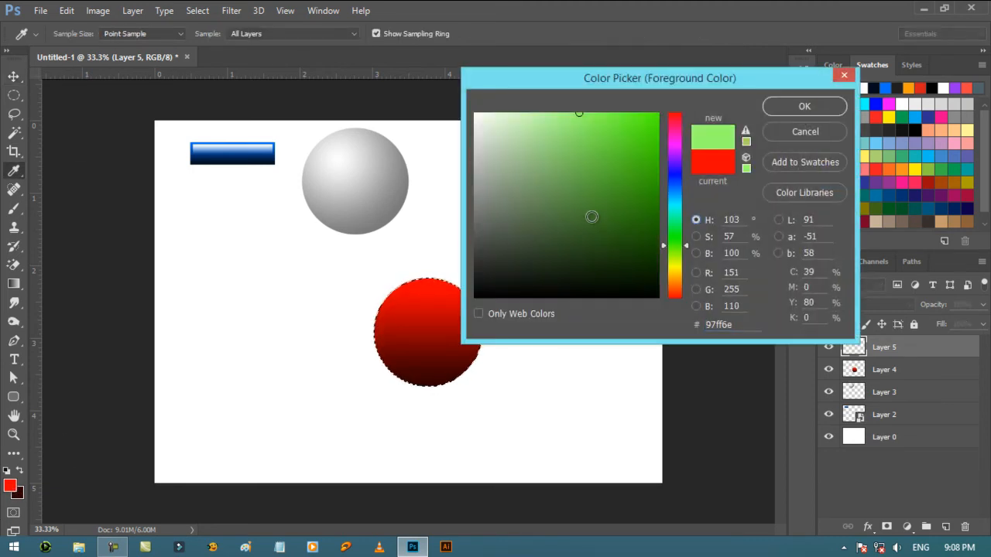
{"action": "left_click", "coordinate": [475, 114]}
{"action": "left_click", "coordinate": [817, 109]}
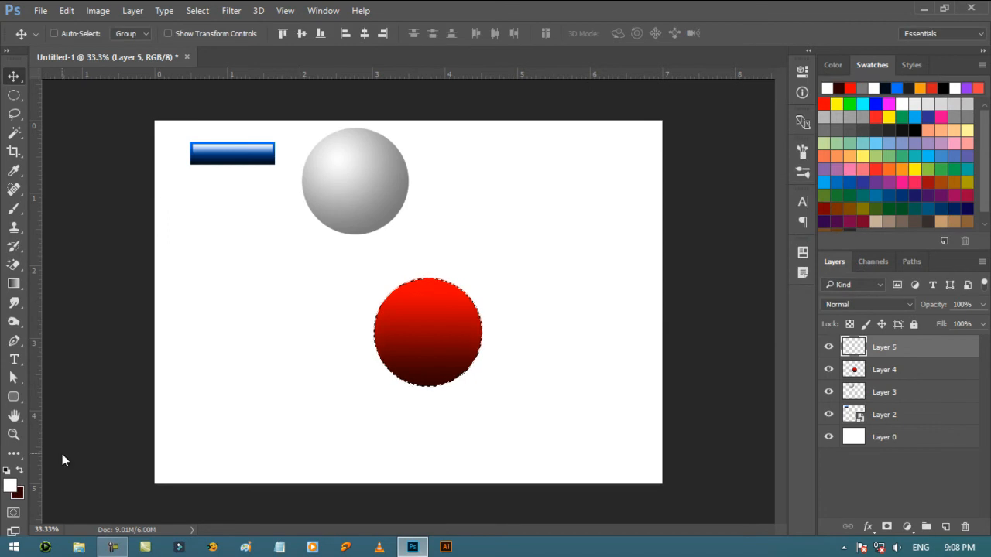
- Fill the selection on Layer 5 from top to bottom with a linear white gradient using the Foreground to Transparent preset
{"action": "left_click", "coordinate": [13, 283]}
{"action": "left_click", "coordinate": [90, 33]}
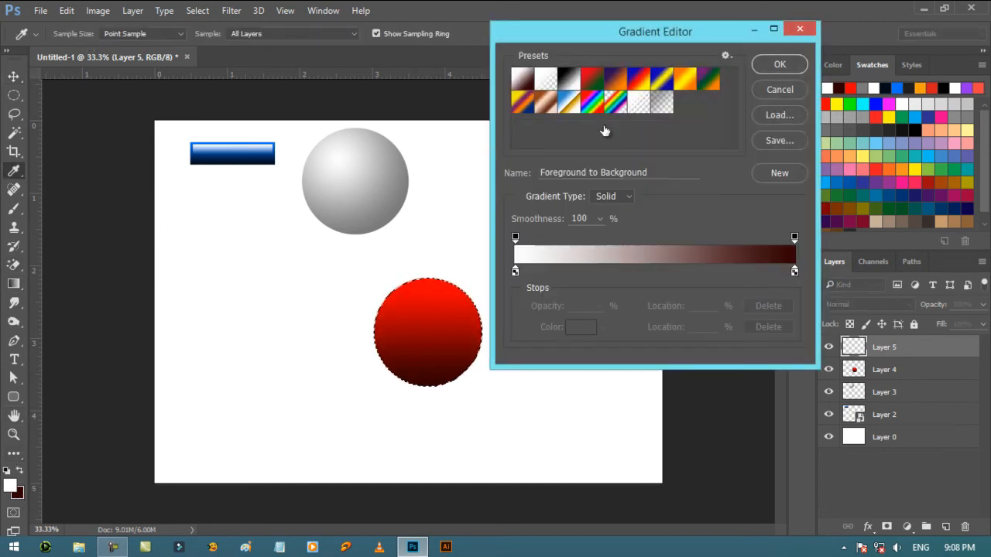
{"action": "left_click", "coordinate": [545, 78]}
{"action": "left_click", "coordinate": [780, 65]}
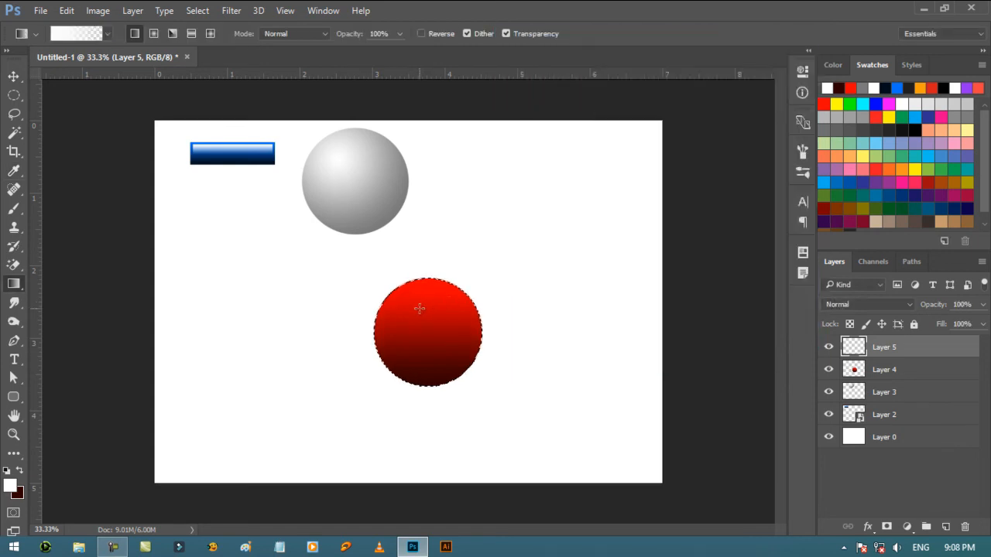
{"action": "left_click_drag", "start_coordinate": [428, 276], "coordinate": [449, 386]}
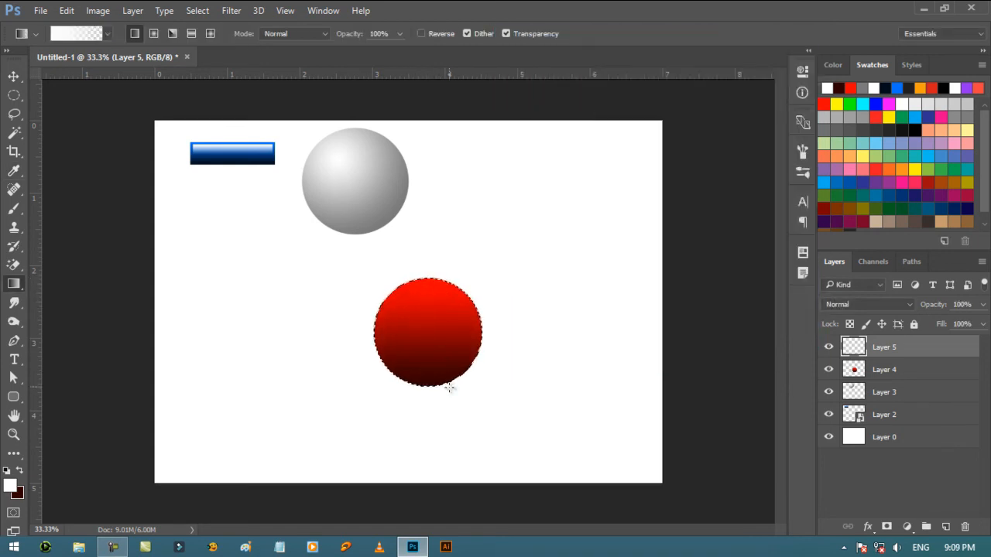
- Deselect the circle and scale the white highlight on Layer 5 to about 70% width and 44% height, centered near the red circle's top
{"action": "left_click", "coordinate": [14, 76]}
{"action": "key", "text": "ctrl+d"}
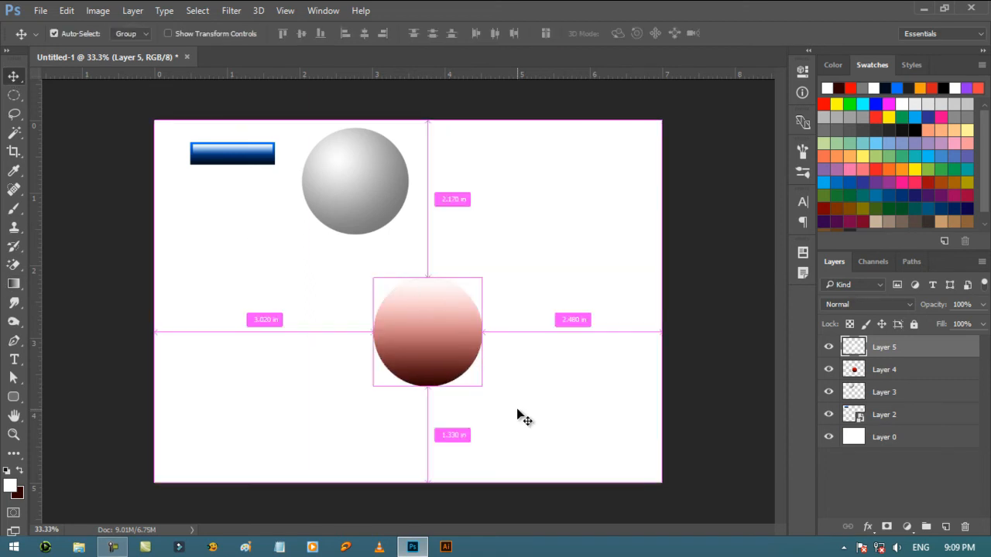
{"action": "key", "text": "ctrl+t"}
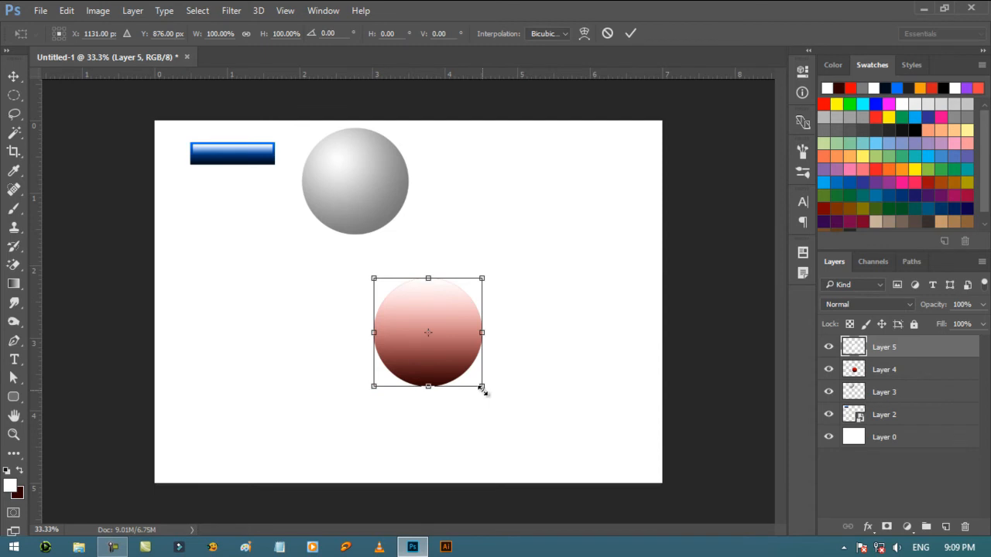
{"action": "left_click_drag", "start_coordinate": [480, 388], "coordinate": [465, 316]}
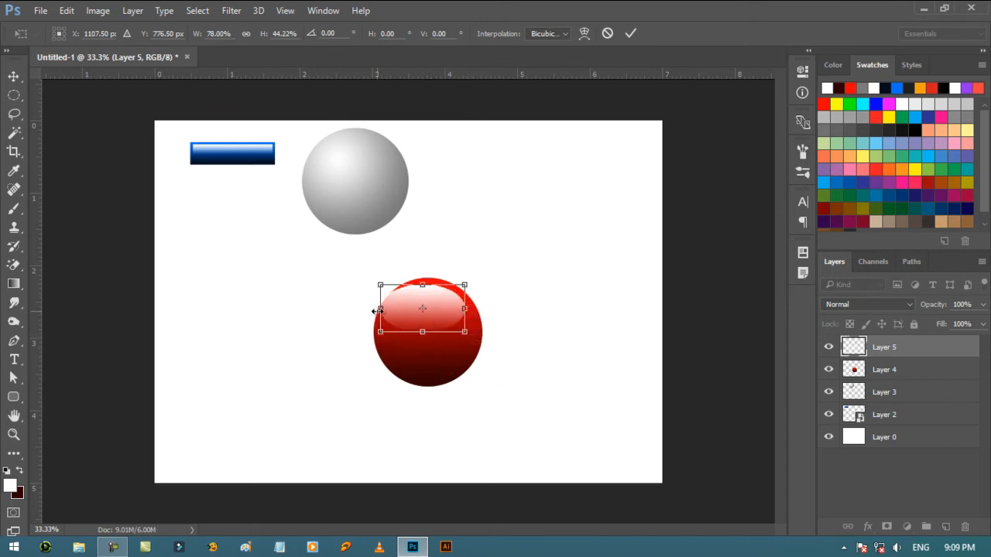
{"action": "mouse_move", "coordinate": [378, 311]}
{"action": "left_mouse_down"}
{"action": "mouse_move", "coordinate": [398, 315]}
{"action": "mouse_move", "coordinate": [388, 316]}
{"action": "left_mouse_up"}
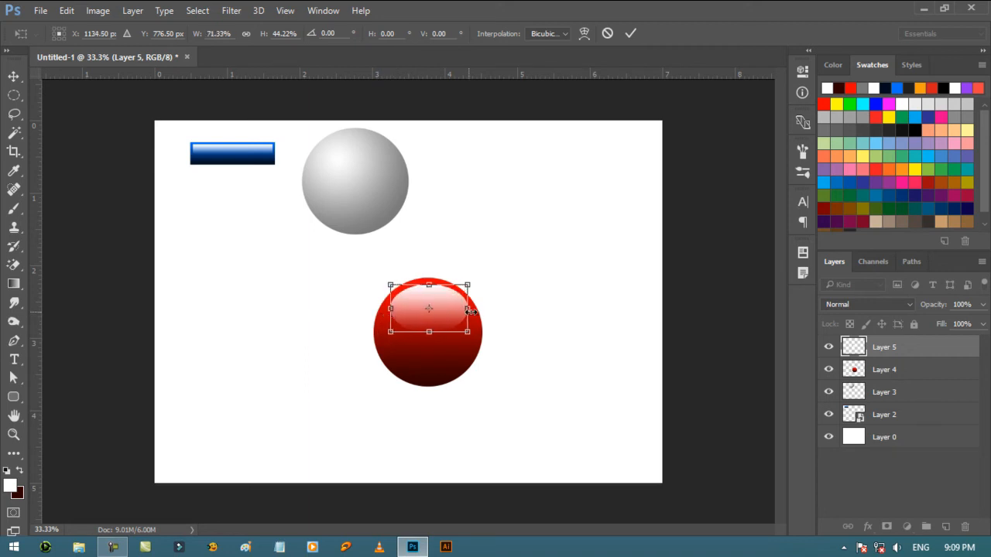
{"action": "left_click_drag", "start_coordinate": [466, 311], "coordinate": [465, 313]}
{"action": "key", "text": "Return"}
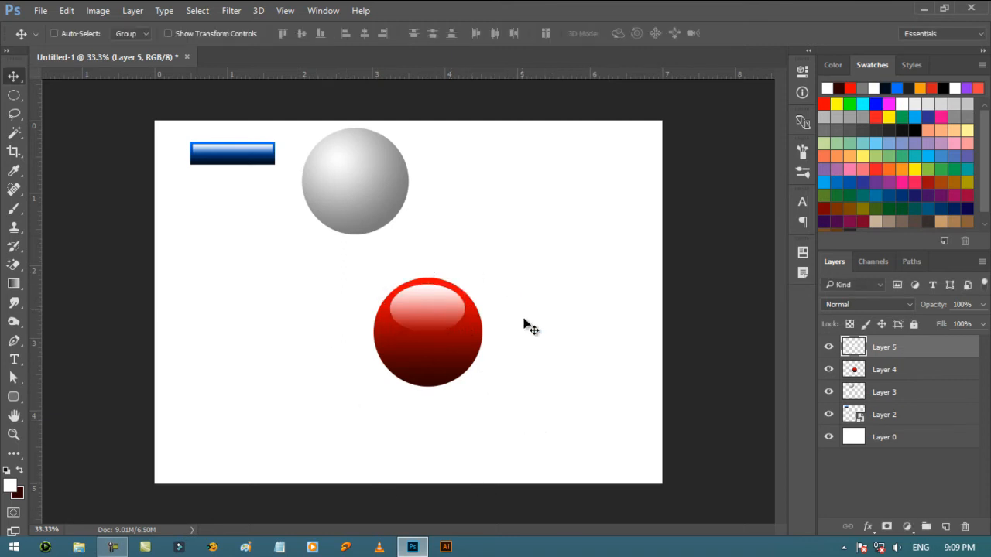
- Combine Layer 4 and Layer 5 into one smart object and move the red button level with the gray sphere near the canvas's upper-right corner
{"action": "left_click", "coordinate": [926, 377], "text": "ctrl"}
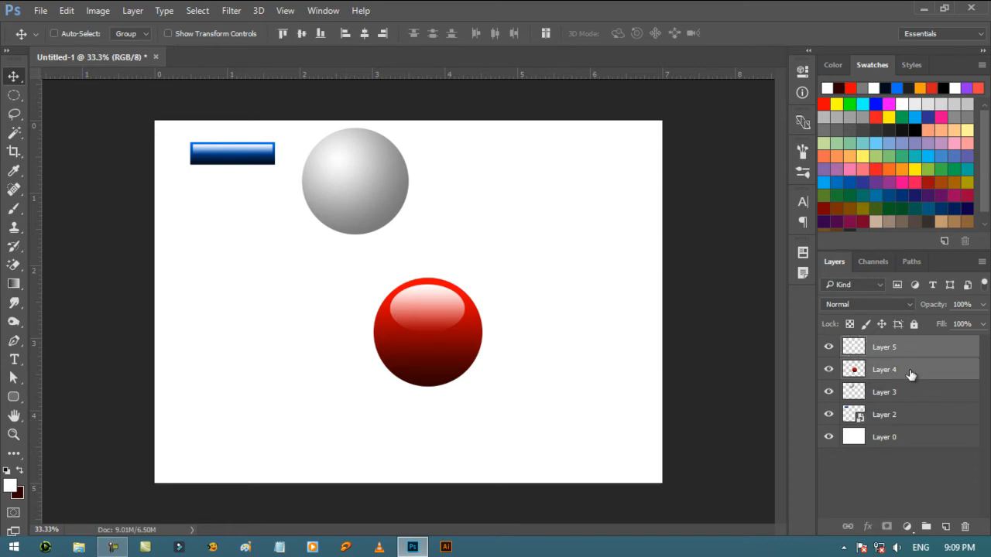
{"action": "right_click", "coordinate": [922, 377]}
{"action": "left_click", "coordinate": [689, 255]}
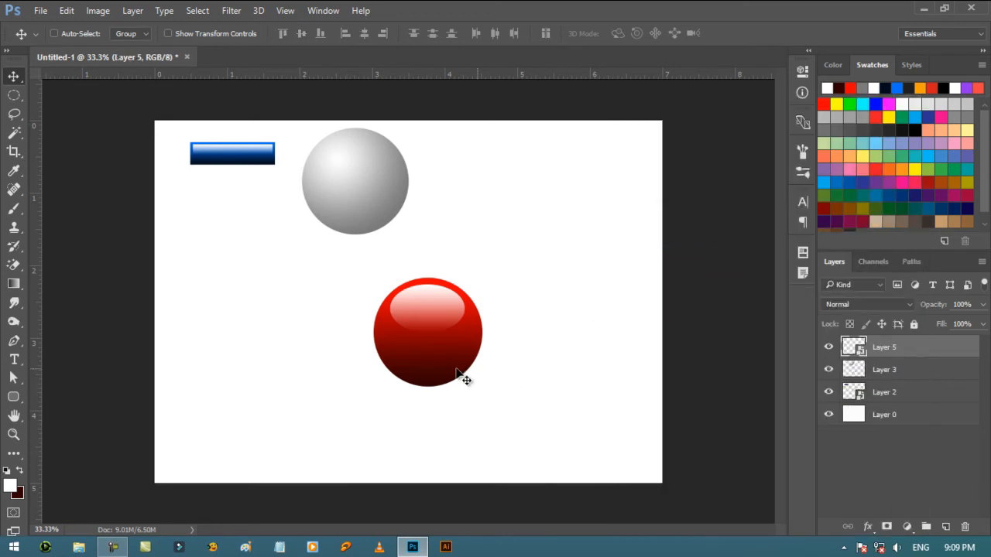
{"action": "left_click_drag", "start_coordinate": [462, 379], "coordinate": [585, 224]}
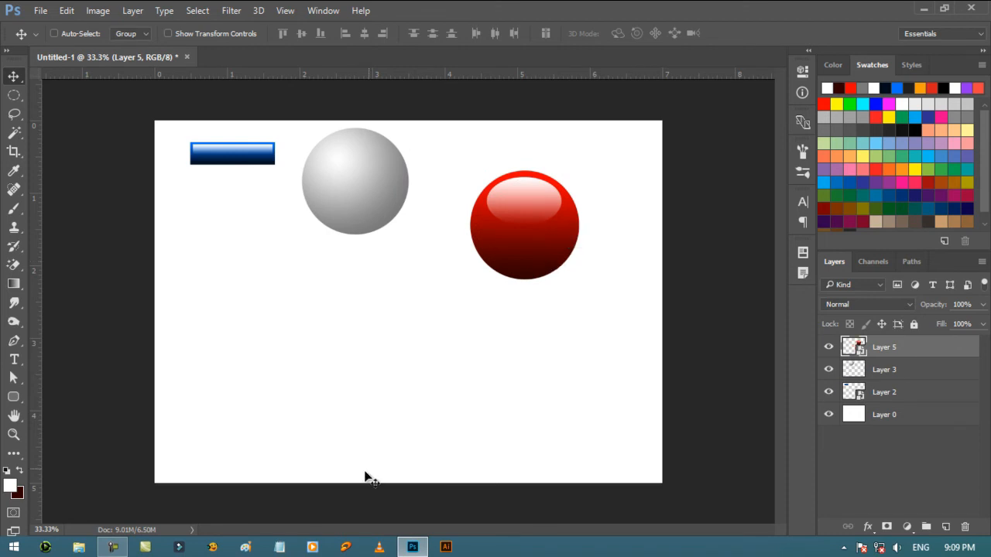
- Create a new layer and make a circular selection about 2.3 inches wide in the empty area below the gray sphere
{"action": "left_click", "coordinate": [946, 527]}
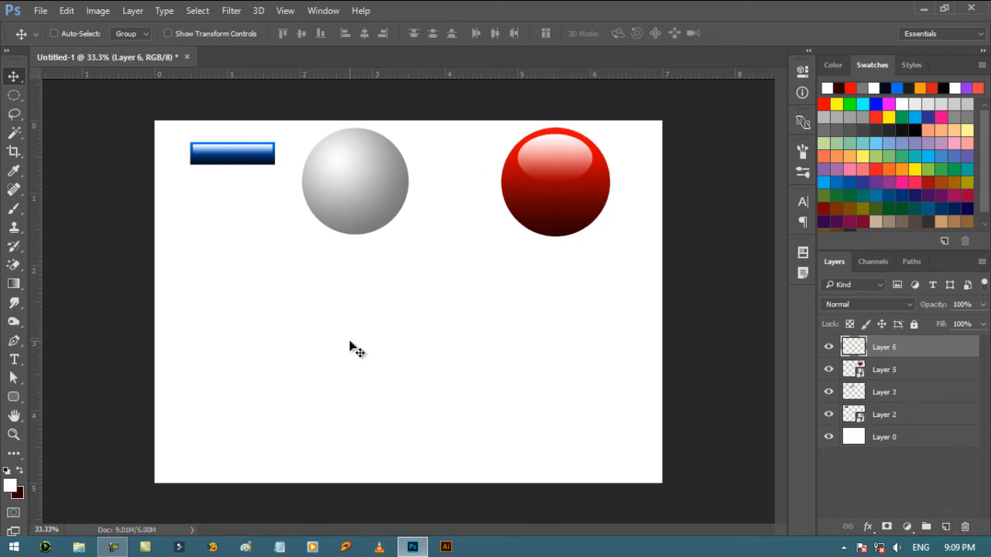
{"action": "left_click", "coordinate": [15, 96]}
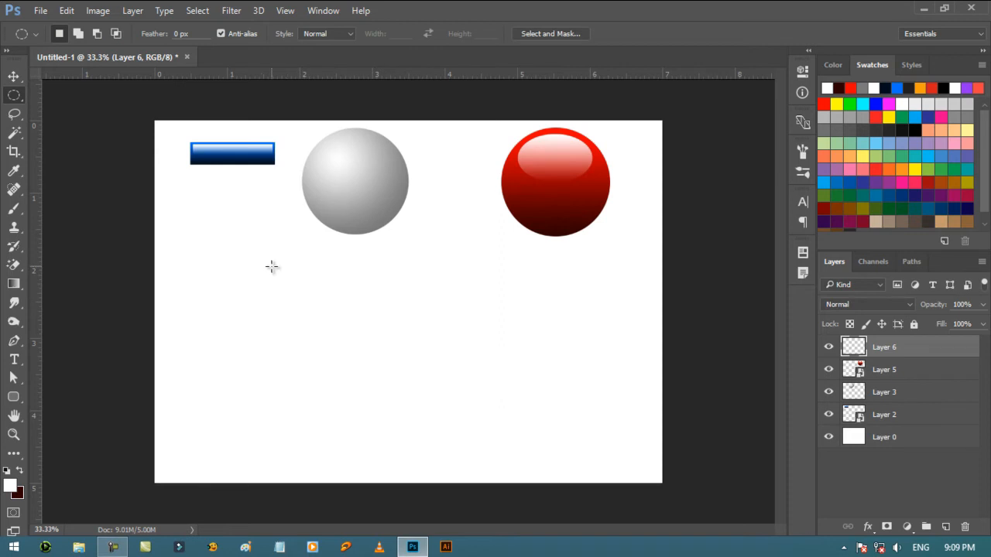
{"action": "left_click_drag", "start_coordinate": [272, 265], "coordinate": [454, 437]}
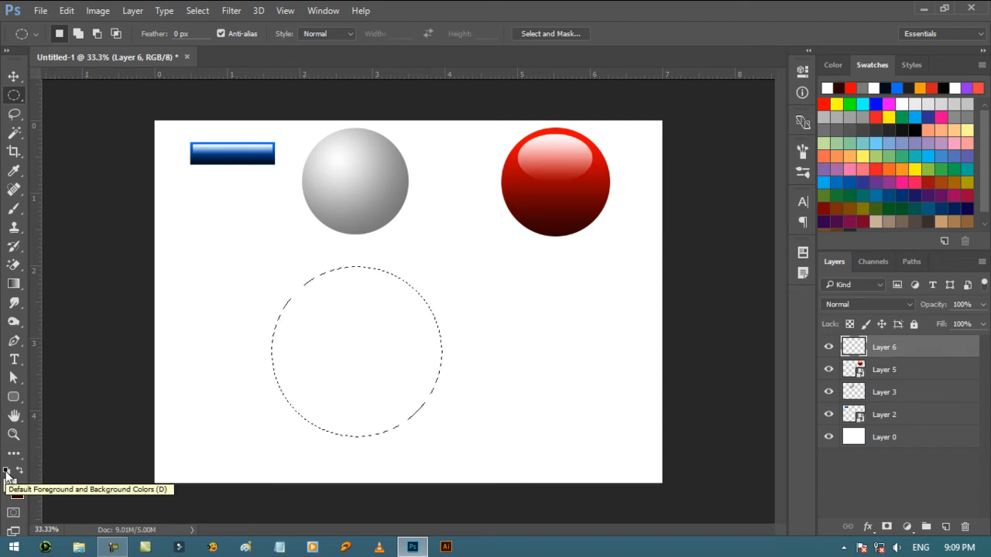
- Set the Gradient tool to the Angle Gradient style with the rainbow Spectrum preset
{"action": "left_click", "coordinate": [14, 283]}
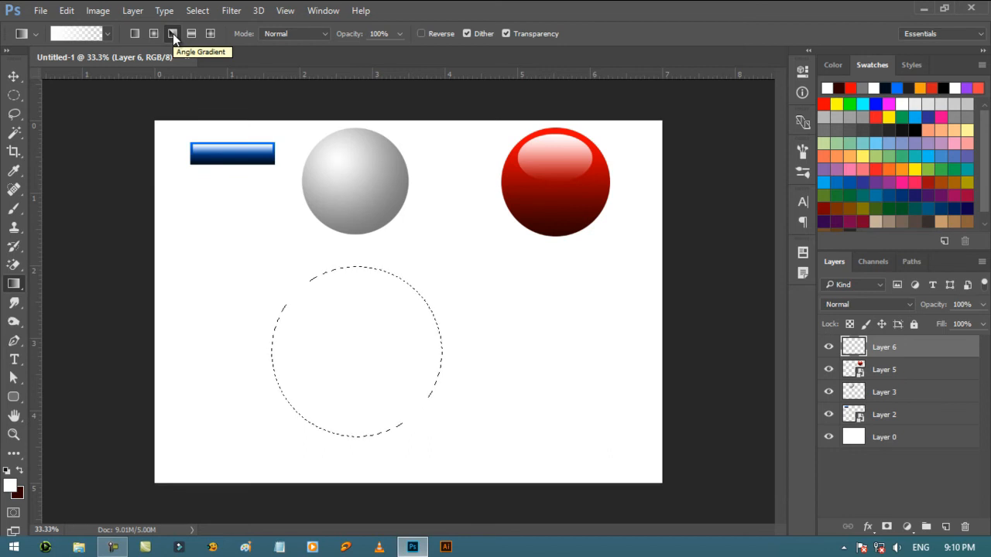
{"action": "left_click", "coordinate": [108, 33]}
{"action": "left_click", "coordinate": [31, 111]}
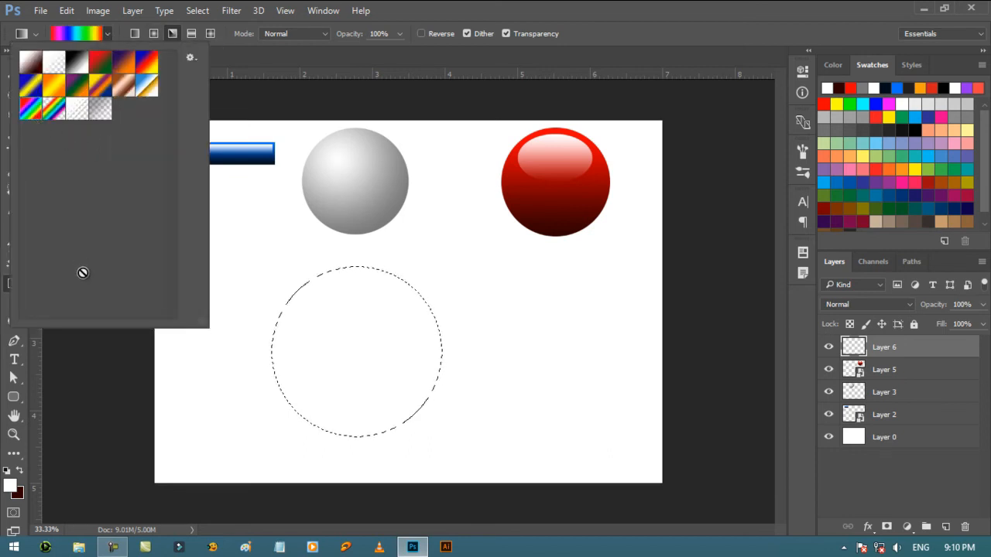
{"action": "left_click", "coordinate": [257, 58]}
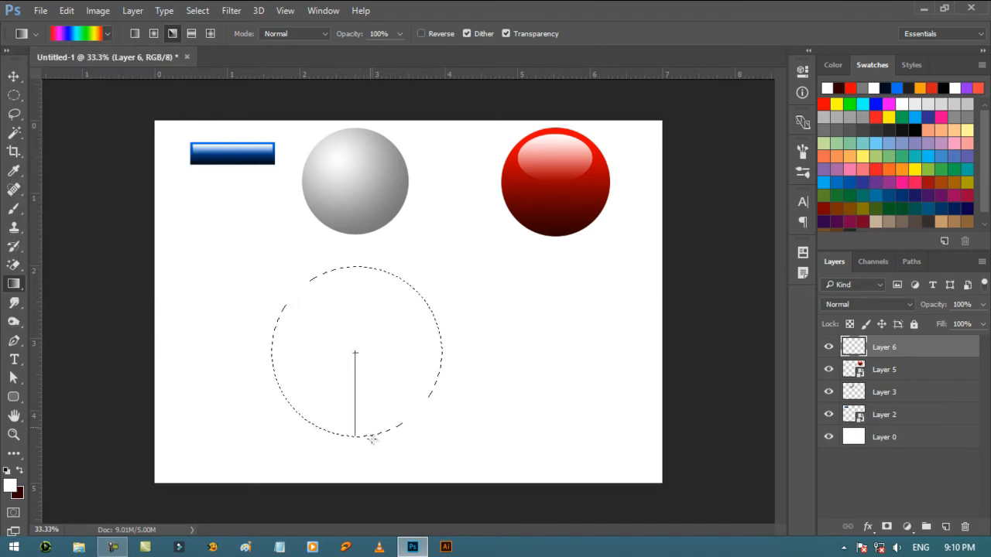
- Fill the circle with the rainbow angle gradient from its center to its lower edge, undo the fill, and remove the selection
{"action": "left_click_drag", "start_coordinate": [374, 440], "coordinate": [384, 446]}
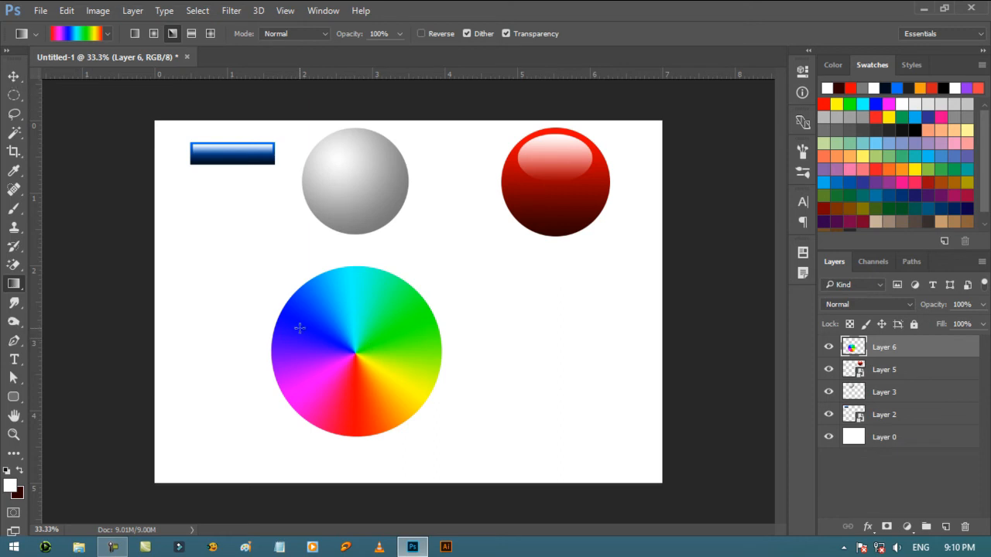
{"action": "key", "text": "ctrl+z"}
{"action": "key", "text": "ctrl+alt+z"}
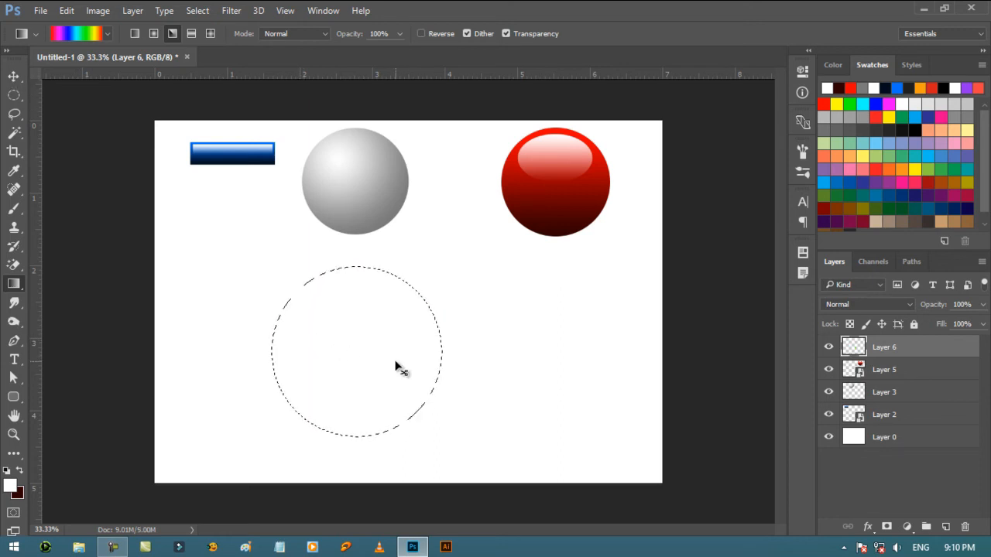
{"action": "key", "text": "ctrl+d"}
{"action": "left_click", "coordinate": [14, 76]}
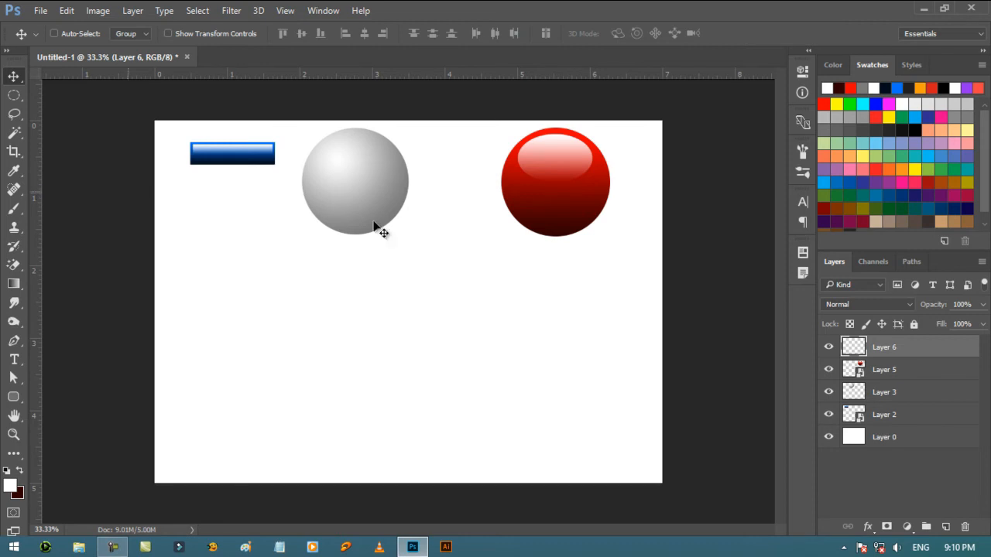
- Add a vertical and a horizontal guide through the center of the canvas
{"action": "left_click", "coordinate": [13, 96]}
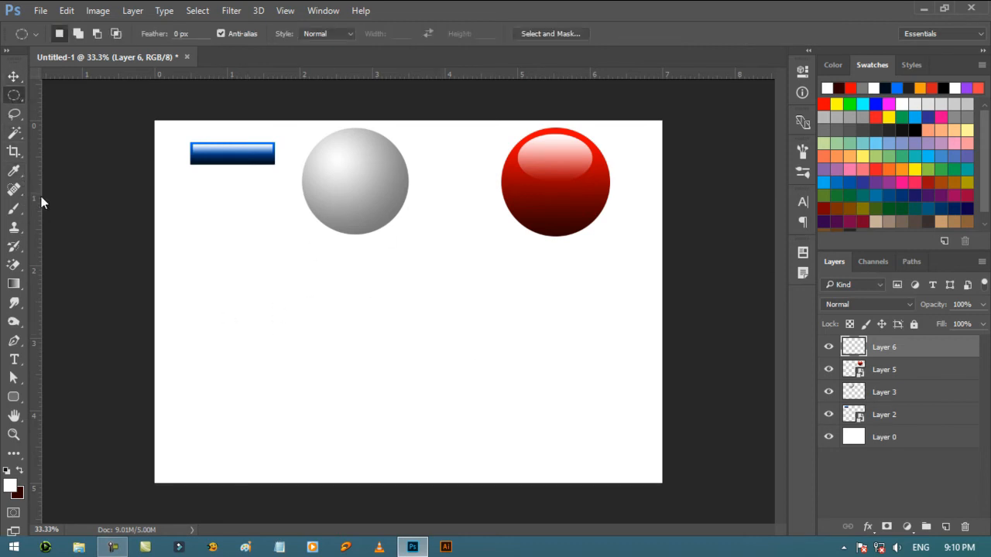
{"action": "left_click_drag", "start_coordinate": [36, 202], "coordinate": [410, 247]}
{"action": "left_click_drag", "start_coordinate": [456, 77], "coordinate": [440, 302]}
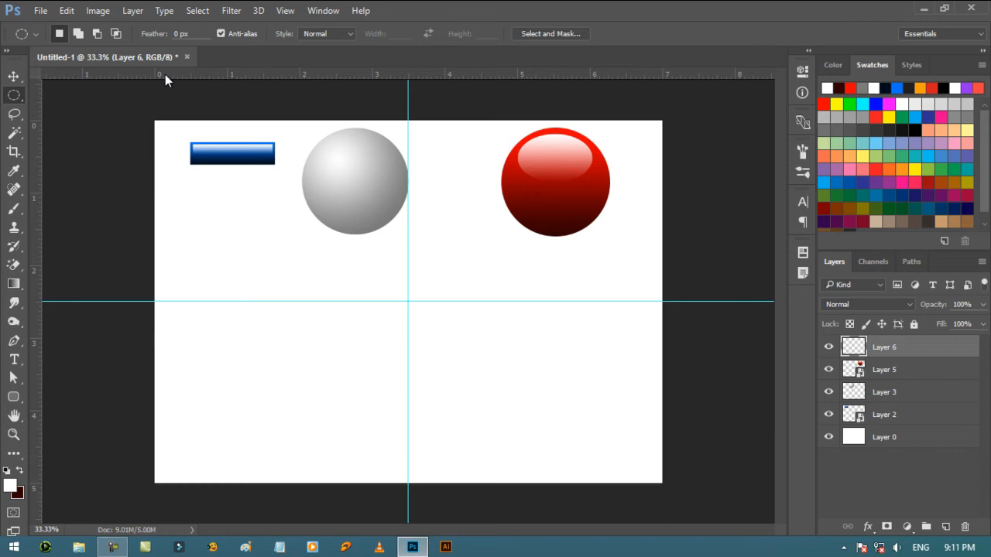
- Hide the rulers and show them again, twice
{"action": "key", "text": "ctrl+r"}
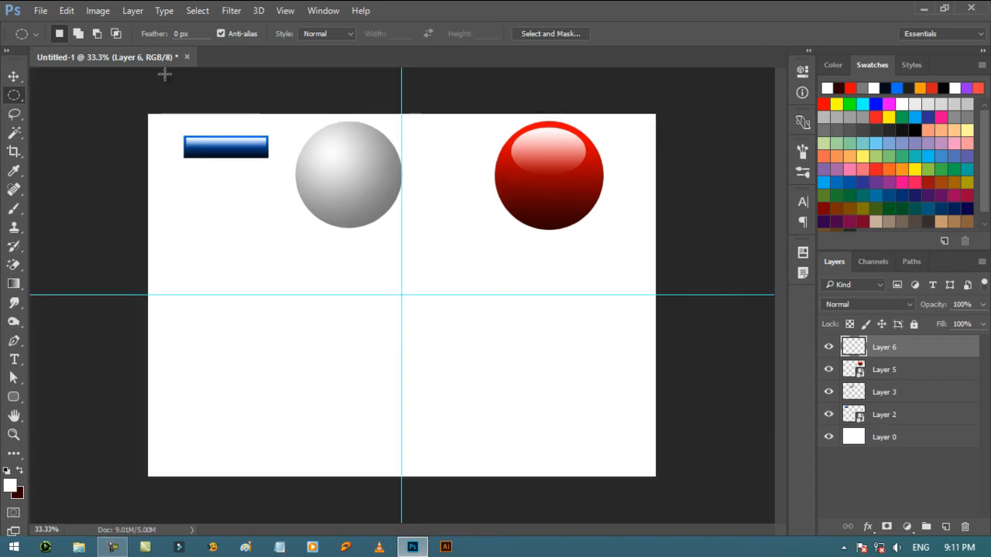
{"action": "key", "text": "ctrl+r"}
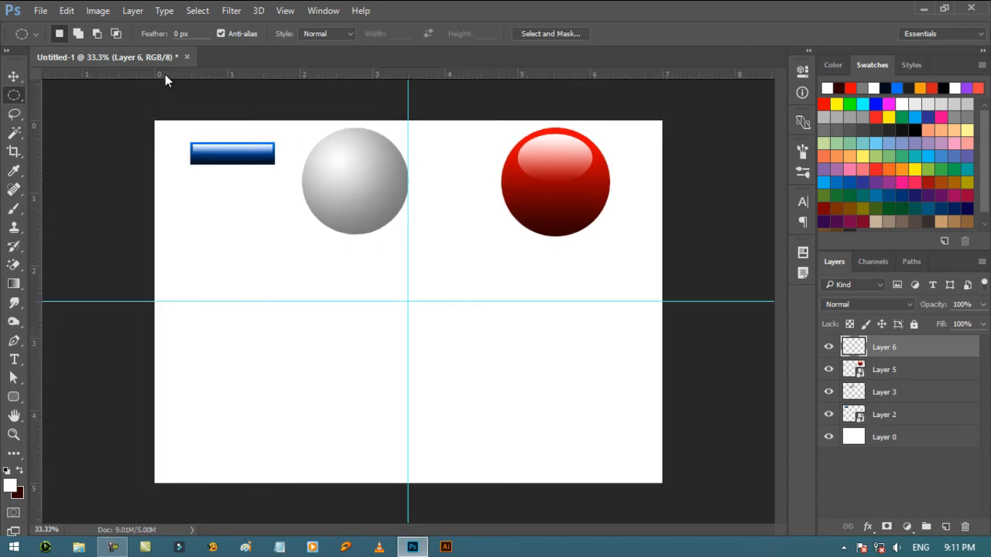
{"action": "key", "text": "ctrl+r"}
{"action": "key", "text": "ctrl+r"}
- Remove the horizontal and vertical guides from the canvas using the Move tool
{"action": "left_click_drag", "start_coordinate": [89, 302], "coordinate": [138, 19]}
{"action": "left_click", "coordinate": [460, 218]}
{"action": "left_click", "coordinate": [14, 76]}
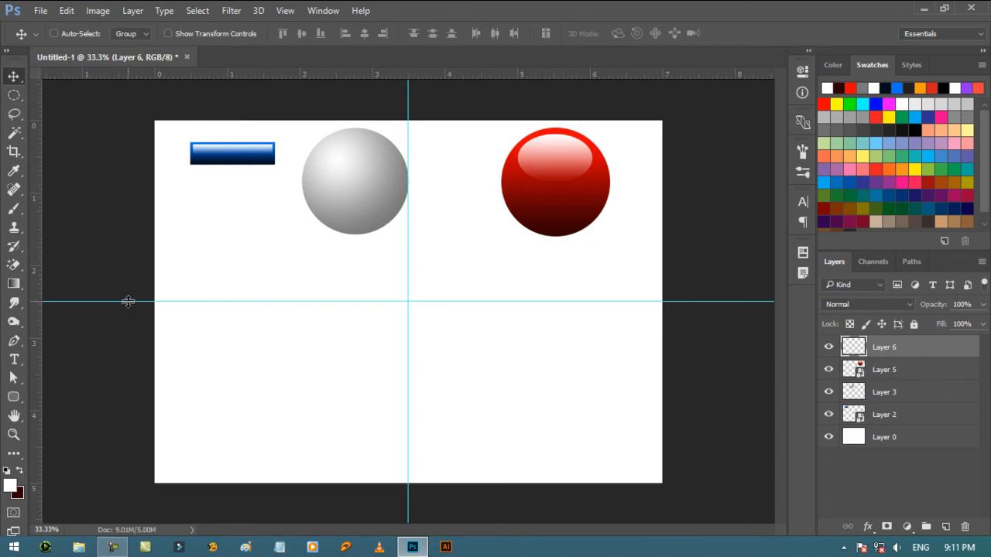
{"action": "left_click_drag", "start_coordinate": [128, 302], "coordinate": [155, 58]}
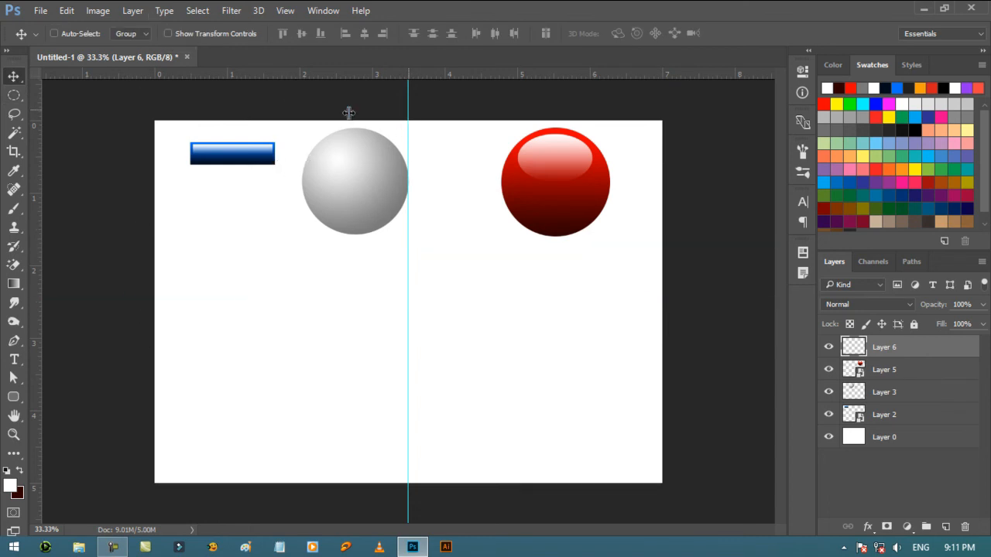
{"action": "left_click_drag", "start_coordinate": [408, 113], "coordinate": [9, 92]}
- Place a vertical guide at about 3.5 inches and a horizontal guide at about 2.5 inches so they cross at the canvas center
{"action": "mouse_move", "coordinate": [114, 548]}
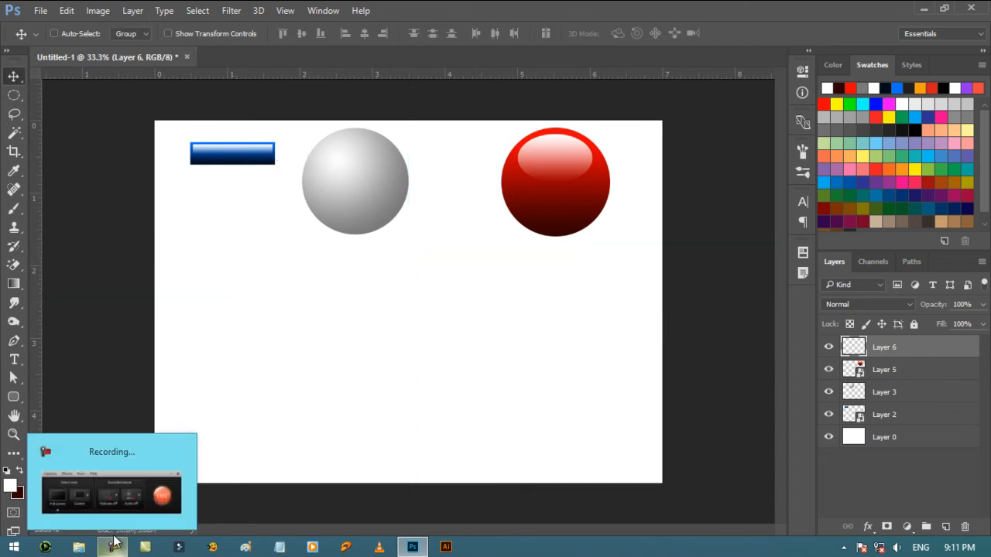
{"action": "left_click_drag", "start_coordinate": [37, 216], "coordinate": [400, 284]}
{"action": "mouse_move", "coordinate": [422, 285]}
{"action": "left_mouse_down"}
{"action": "mouse_move", "coordinate": [442, 288]}
{"action": "mouse_move", "coordinate": [411, 290]}
{"action": "left_mouse_up"}
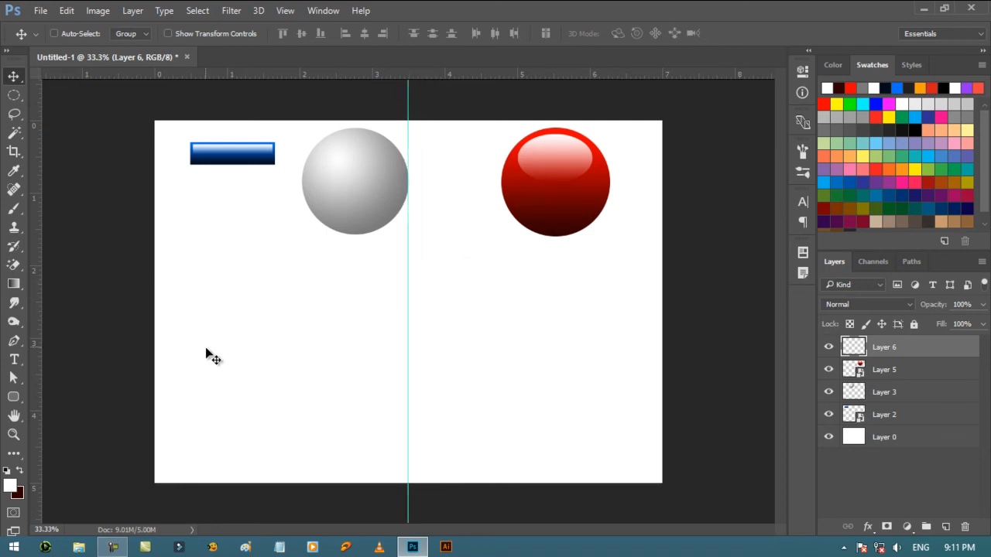
{"action": "left_click_drag", "start_coordinate": [503, 75], "coordinate": [465, 302]}
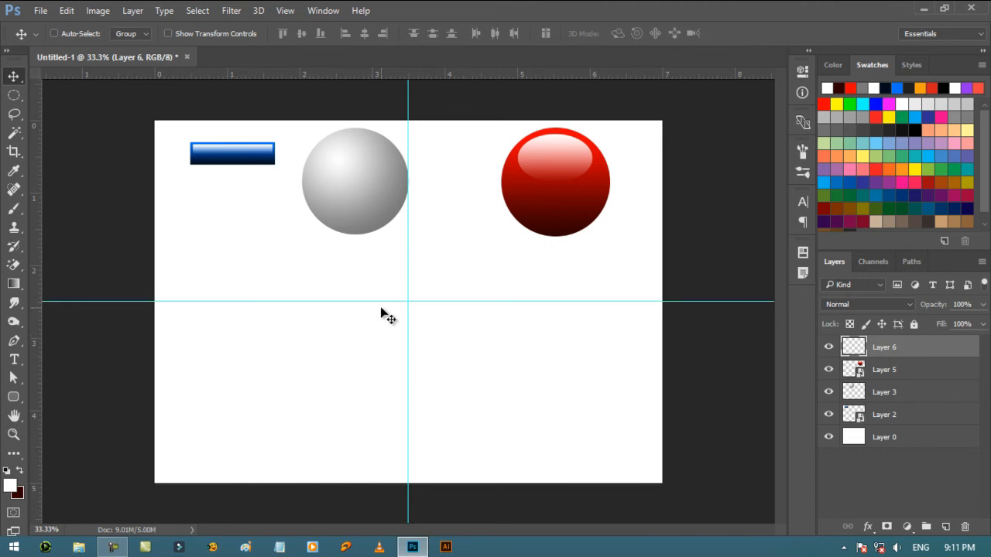
- Turn the rulers off and back on with the Rulers command
{"action": "left_click", "coordinate": [285, 11]}
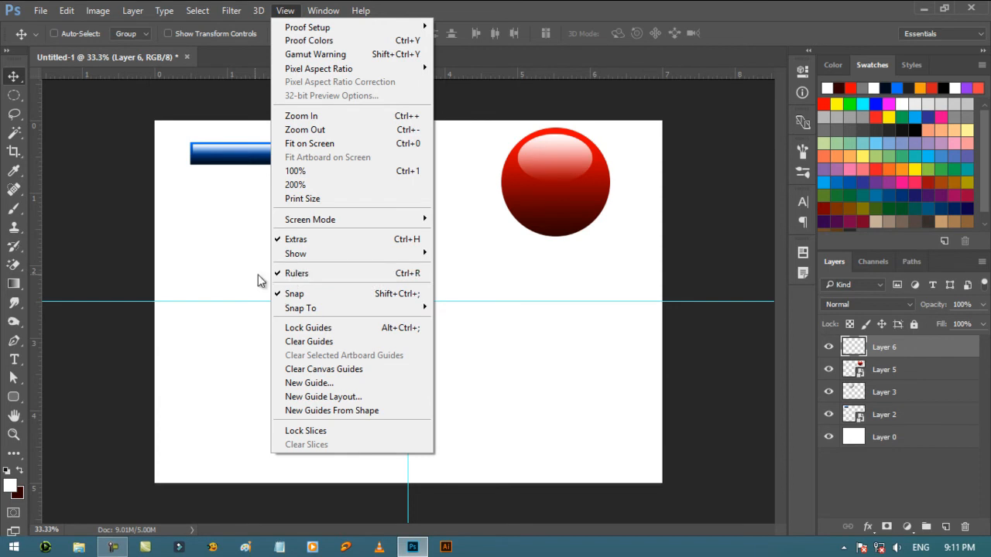
{"action": "left_click", "coordinate": [286, 273]}
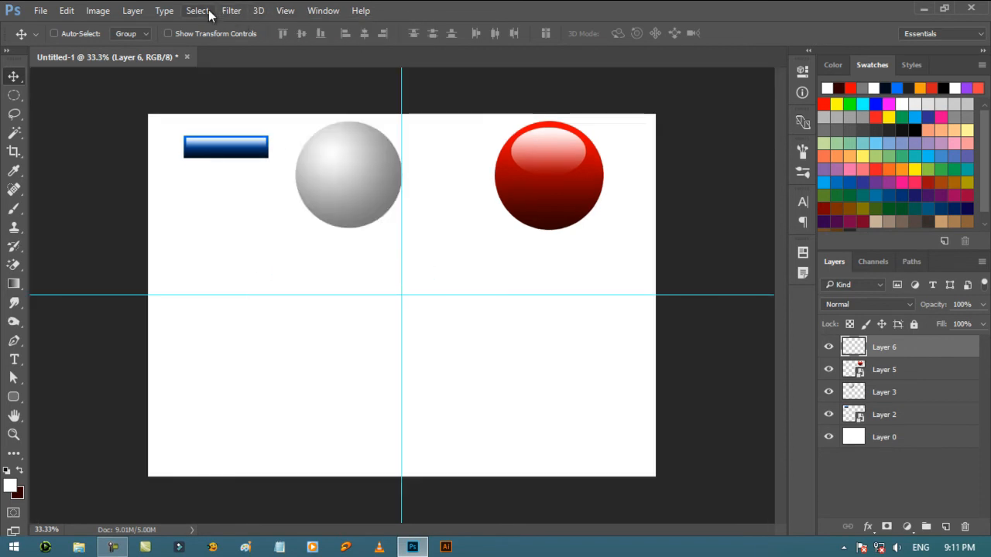
{"action": "left_click", "coordinate": [285, 10]}
{"action": "left_click", "coordinate": [298, 274]}
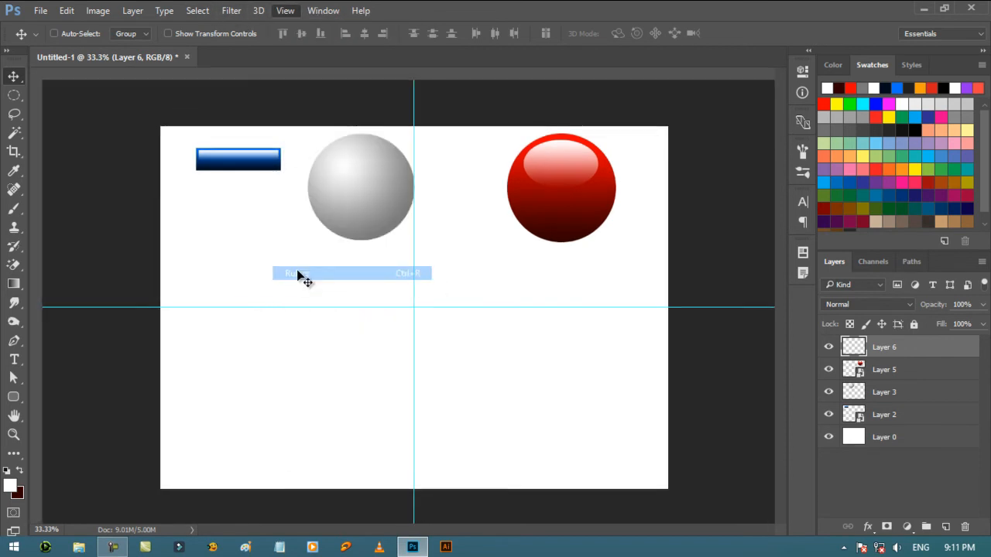
{"action": "left_click", "coordinate": [280, 12]}
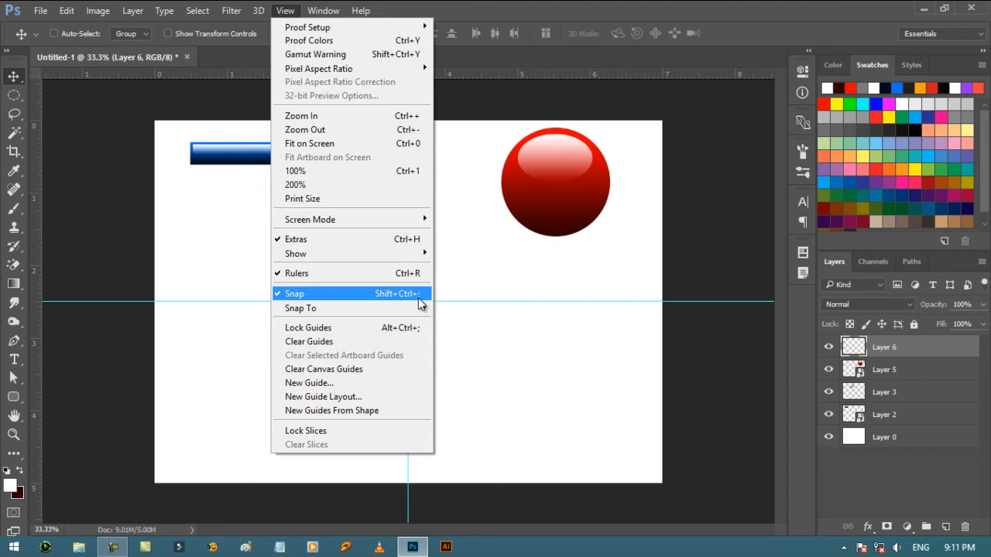
{"action": "mouse_move", "coordinate": [368, 312]}
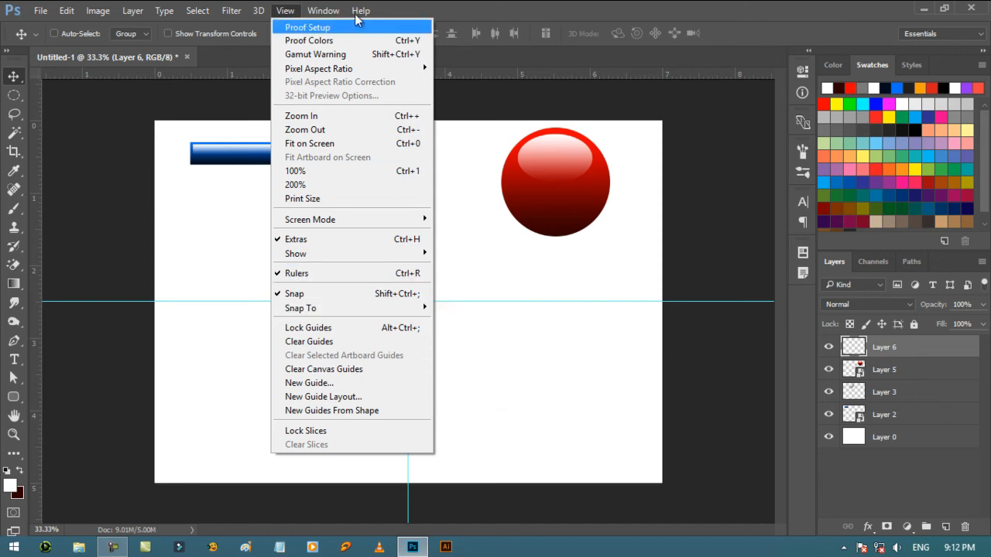
{"action": "mouse_move", "coordinate": [358, 7]}
{"action": "left_click", "coordinate": [501, 4]}
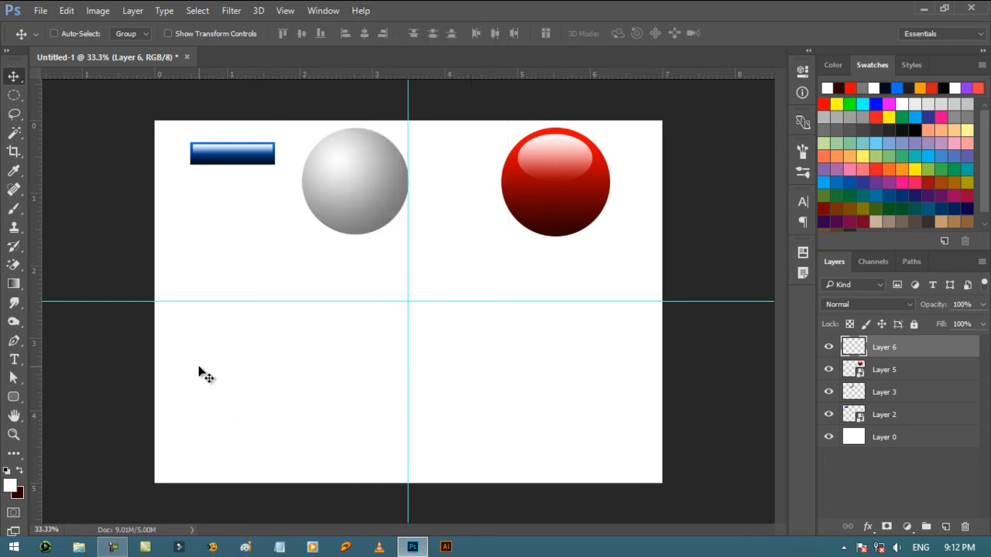
- Select a circle about 2.1 inches wide centered on the guide crossing and fill it with the rainbow angle gradient, running straight down from the center
{"action": "left_click", "coordinate": [14, 95]}
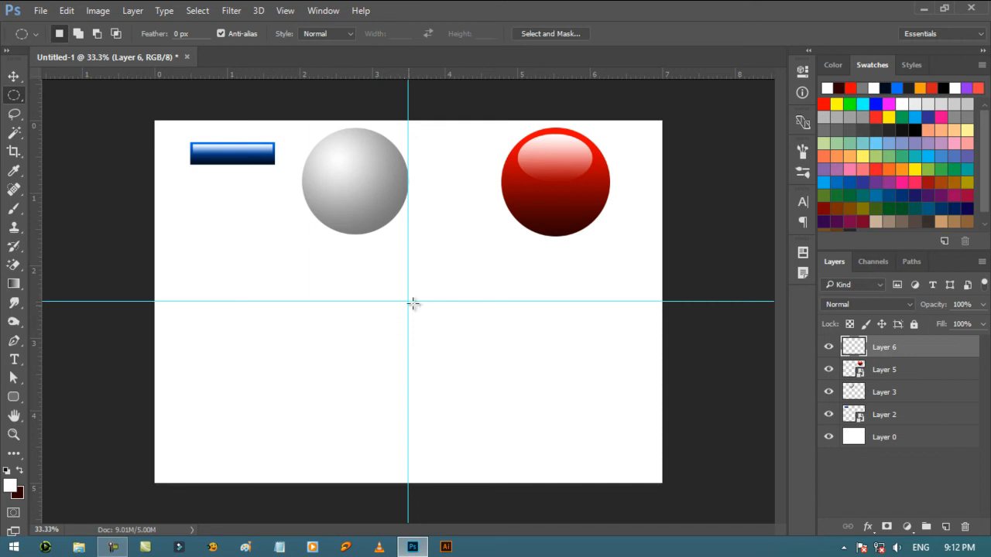
{"action": "left_click_drag", "start_coordinate": [335, 253], "coordinate": [459, 362]}
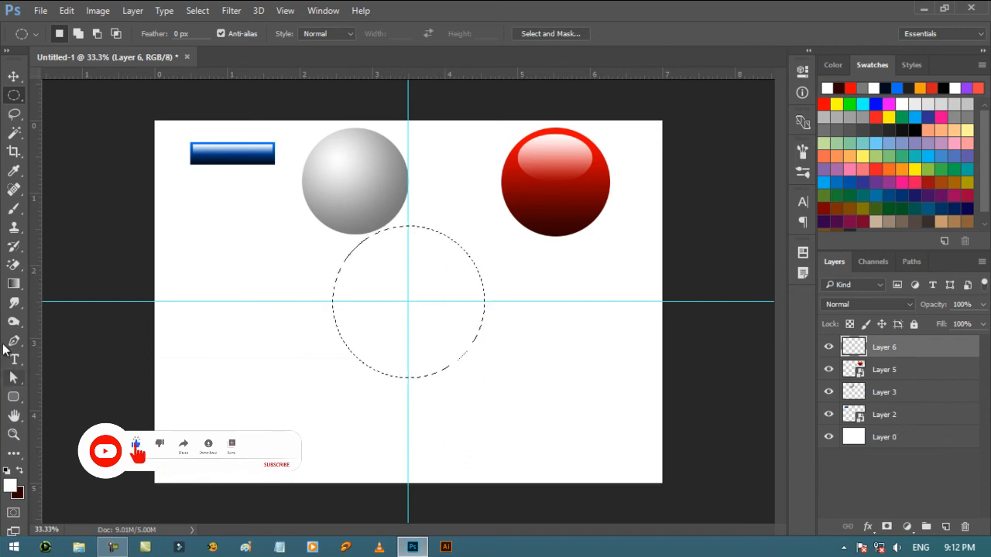
{"action": "left_click", "coordinate": [13, 283]}
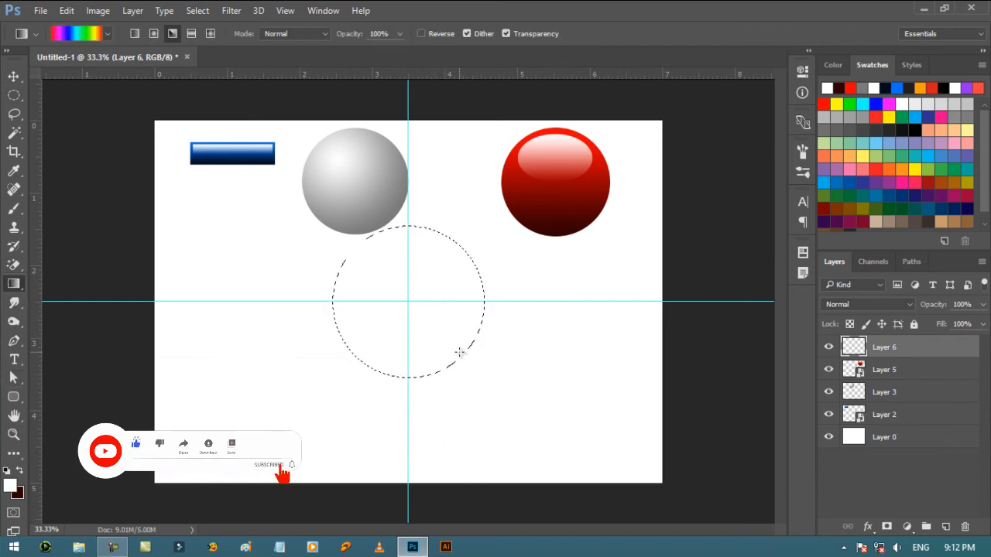
{"action": "key", "text": "ctrl+plus"}
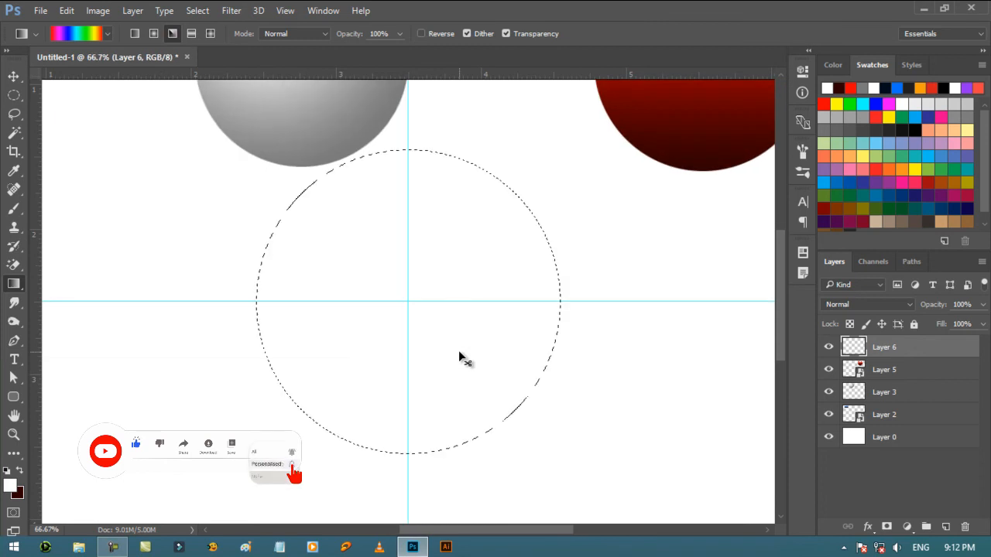
{"action": "key", "text": "ctrl+plus"}
{"action": "key", "text": "ctrl+plus"}
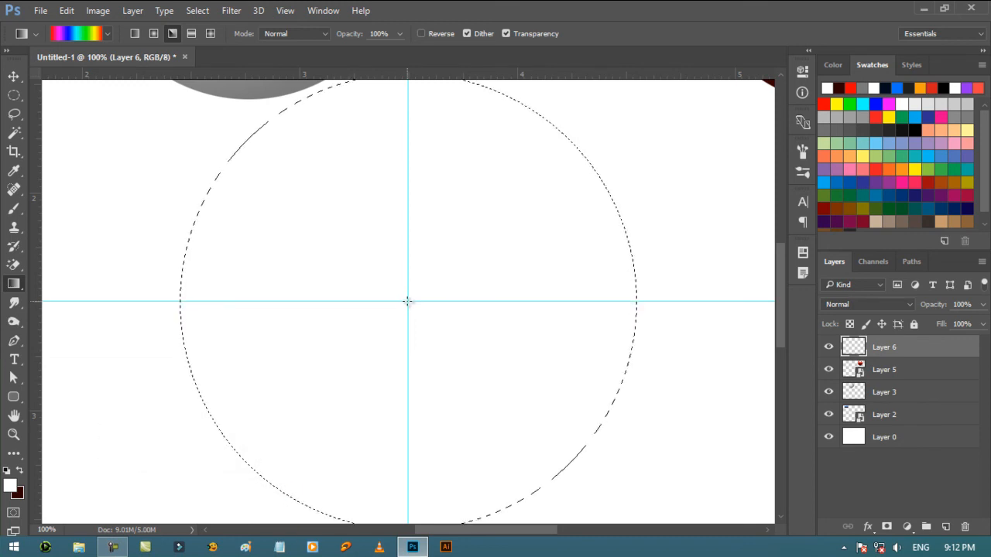
{"action": "left_click_drag", "start_coordinate": [408, 301], "coordinate": [453, 175]}
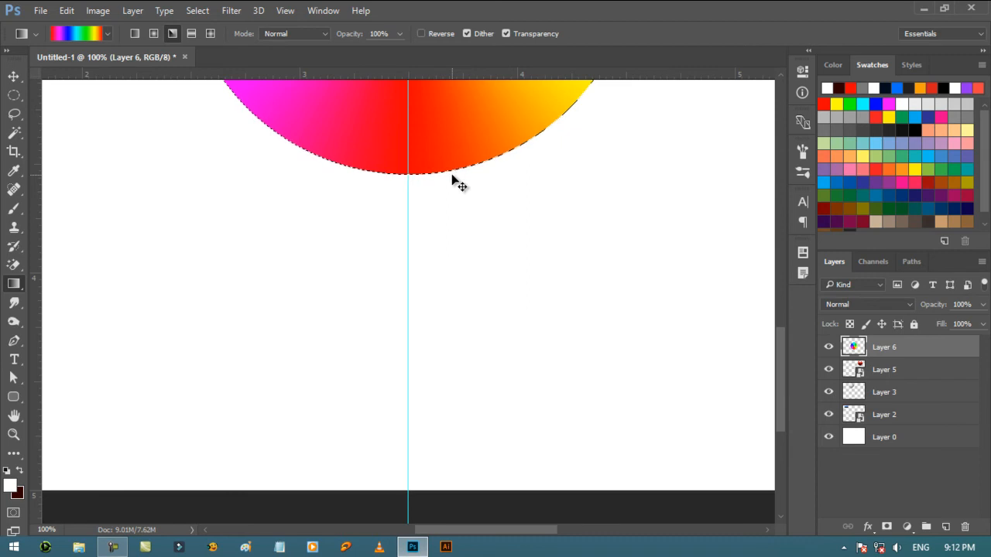
{"action": "key", "text": "ctrl+0"}
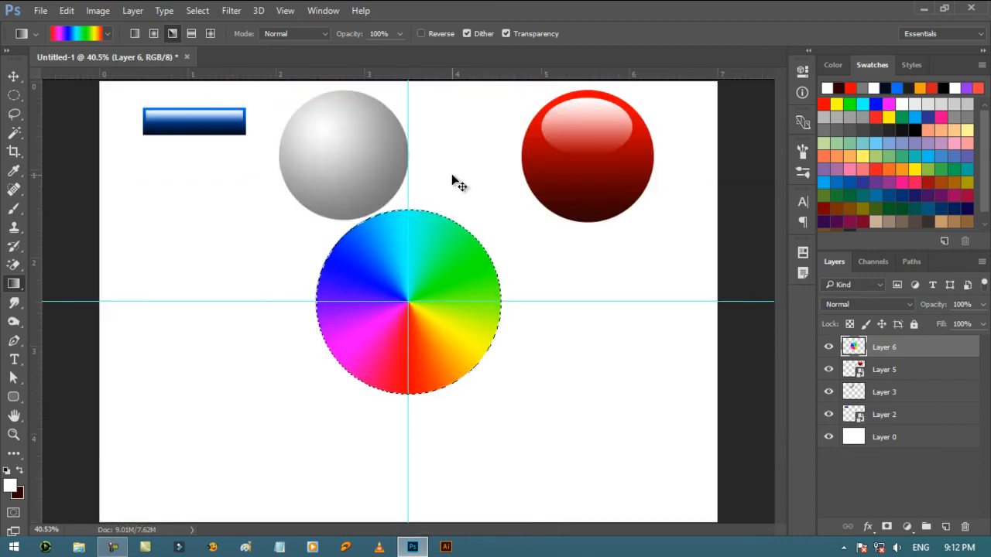
{"action": "key", "text": "ctrl+d"}
- Turn off the display of guides on the canvas
{"action": "left_click", "coordinate": [285, 10]}
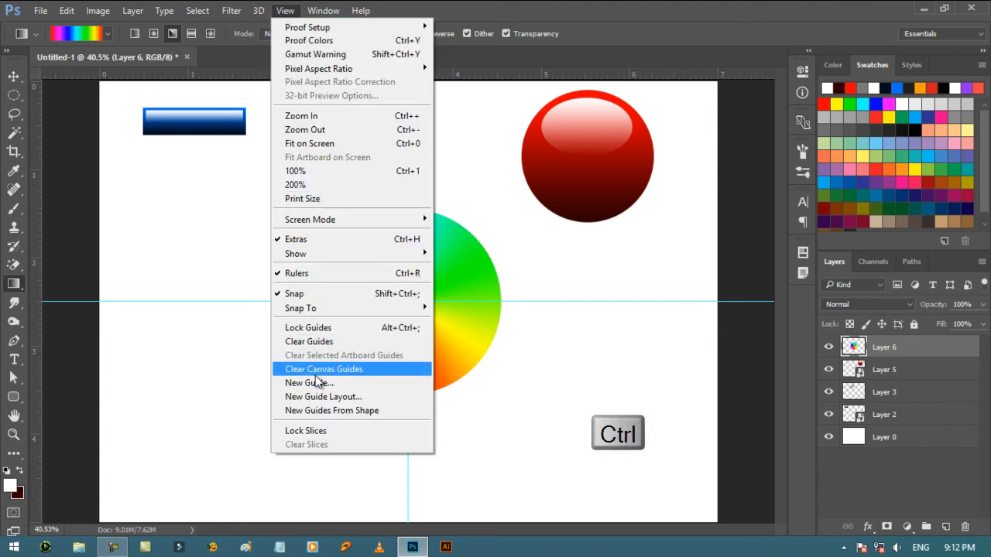
{"action": "key", "text": "ctrl+semicolon"}
{"action": "mouse_move", "coordinate": [322, 259]}
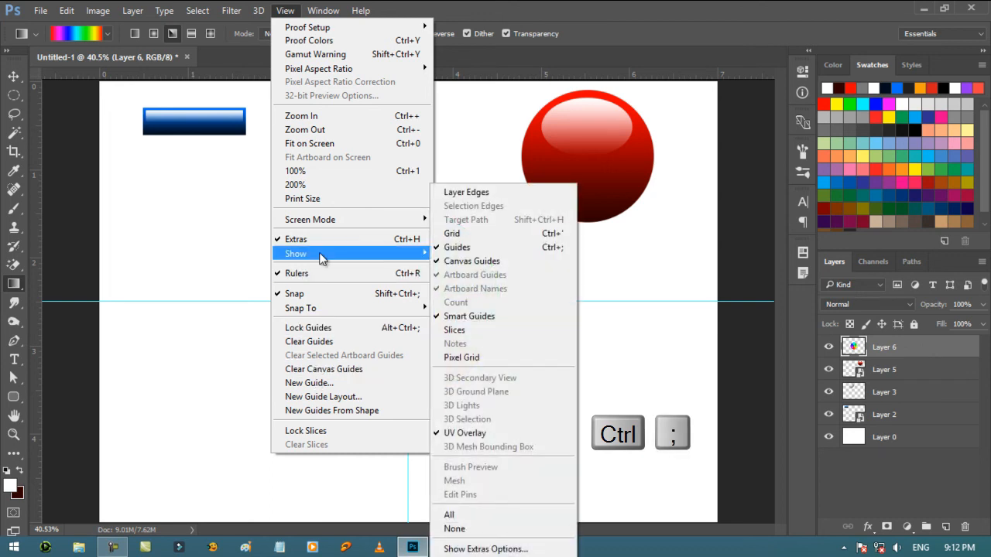
{"action": "left_click", "coordinate": [457, 247]}
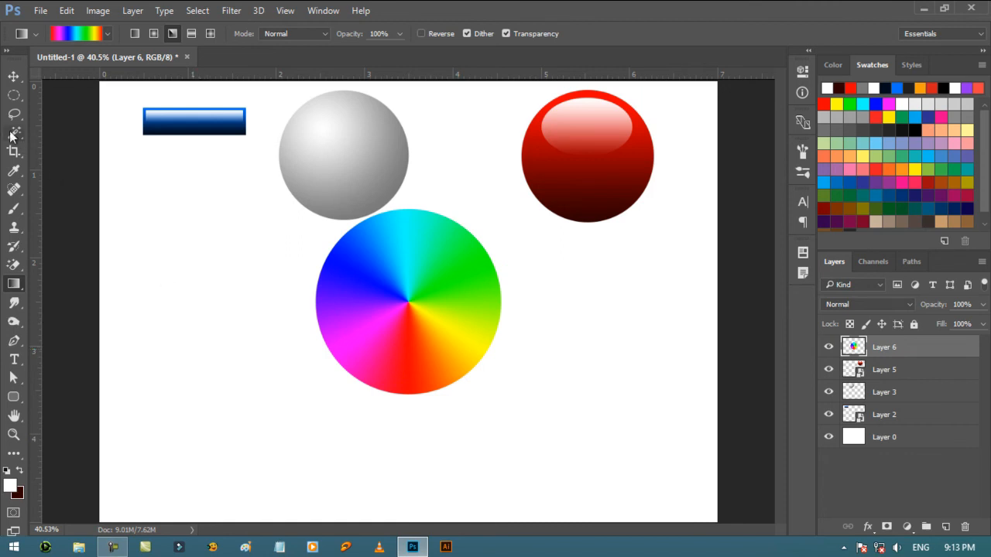
- Load the color wheel's outline as a selection, fill it with white on a new layer above the wheel, and deselect
{"action": "left_click", "coordinate": [13, 75]}
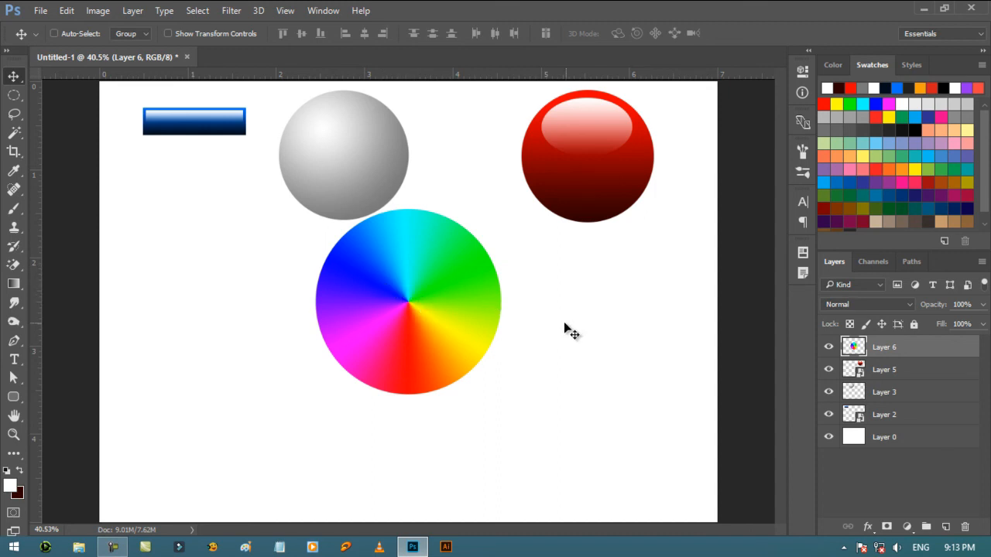
{"action": "left_click", "coordinate": [853, 347], "text": "ctrl"}
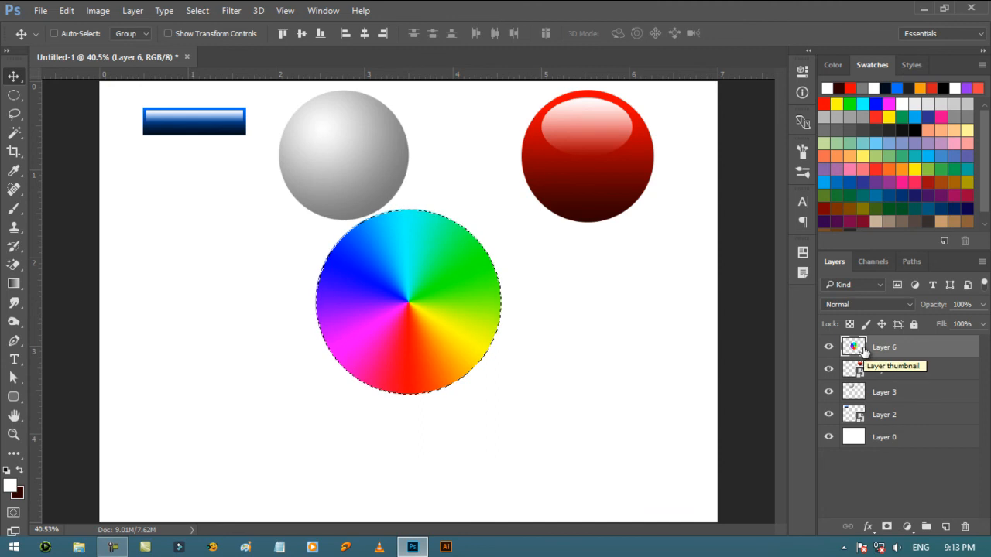
{"action": "left_click", "coordinate": [945, 526]}
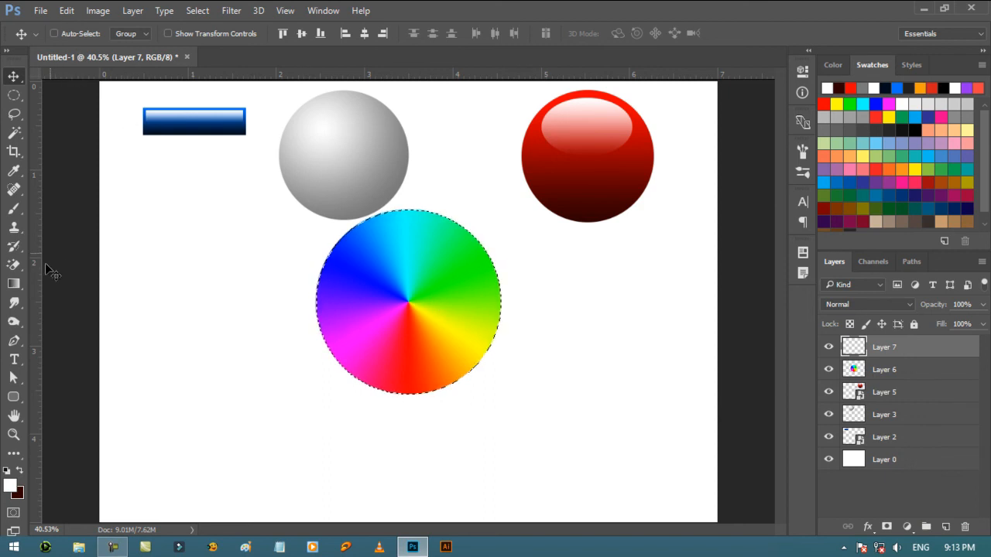
{"action": "left_click", "coordinate": [11, 286]}
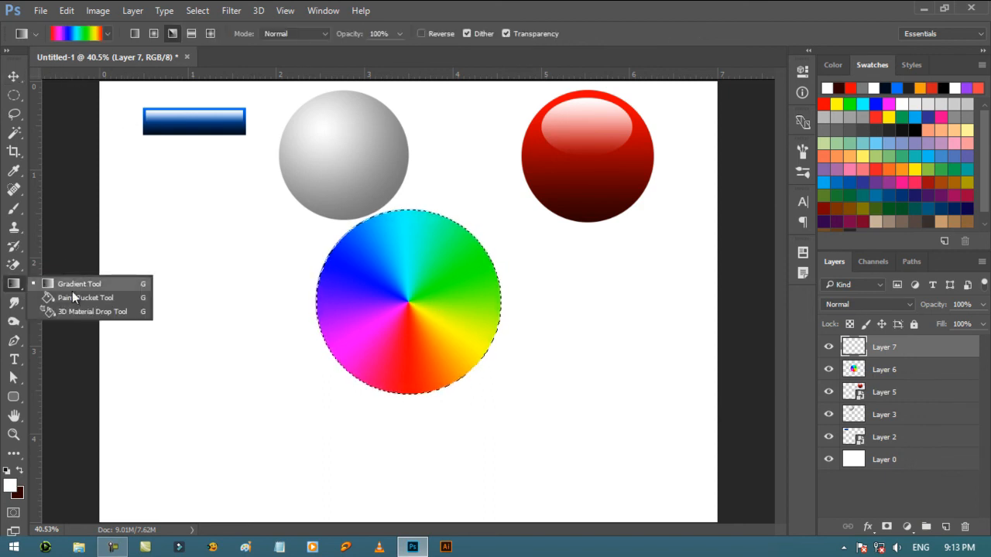
{"action": "left_click", "coordinate": [72, 298]}
{"action": "left_click", "coordinate": [404, 311]}
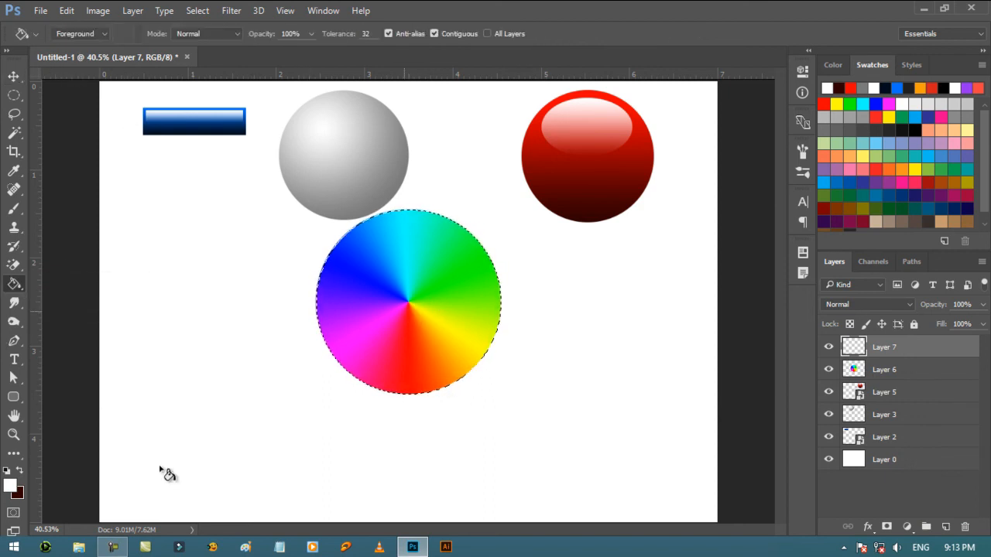
{"action": "left_click", "coordinate": [14, 75]}
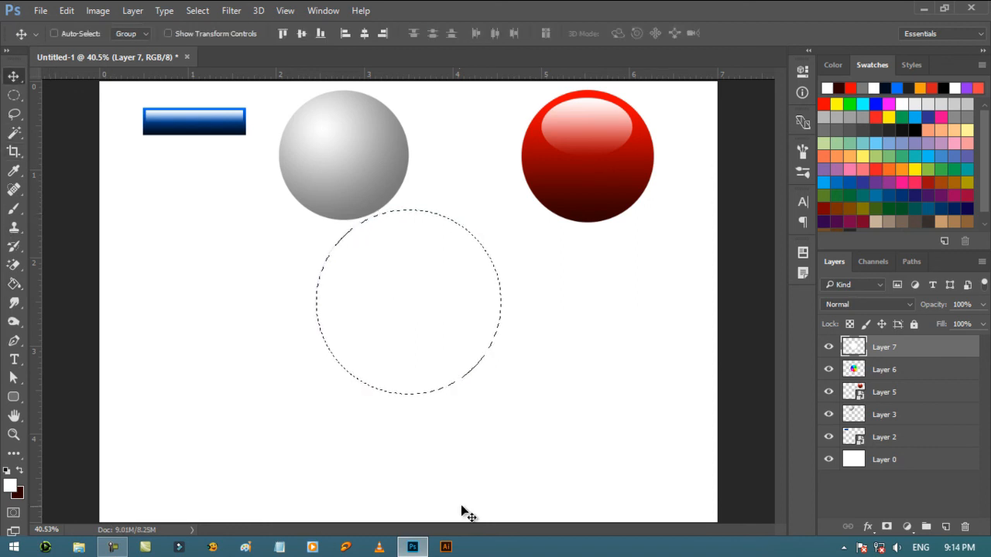
{"action": "key", "text": "ctrl"}
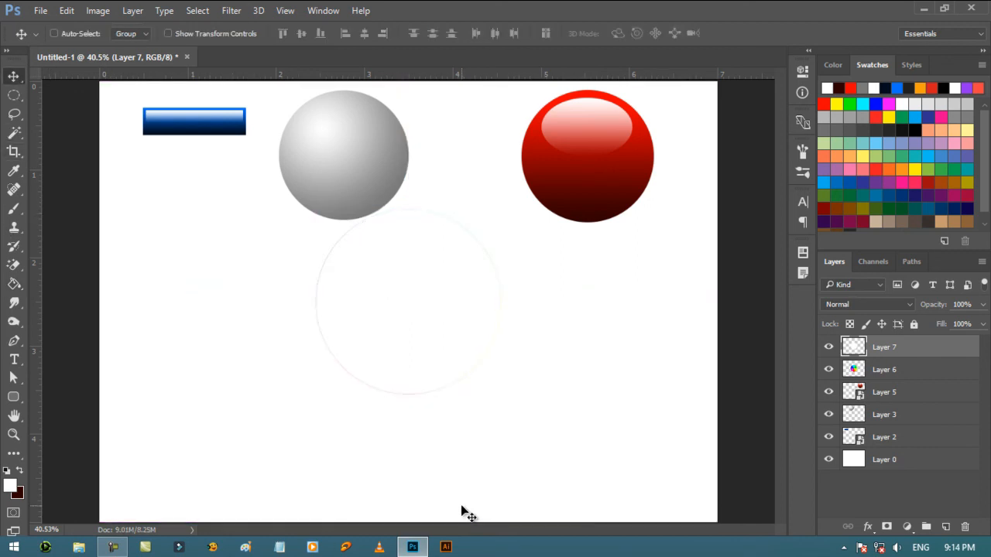
- Scale the white circle down around its center to about 30% of its size with Free Transform
{"action": "key", "text": "ctrl"}
{"action": "key", "text": "ctrl+t"}
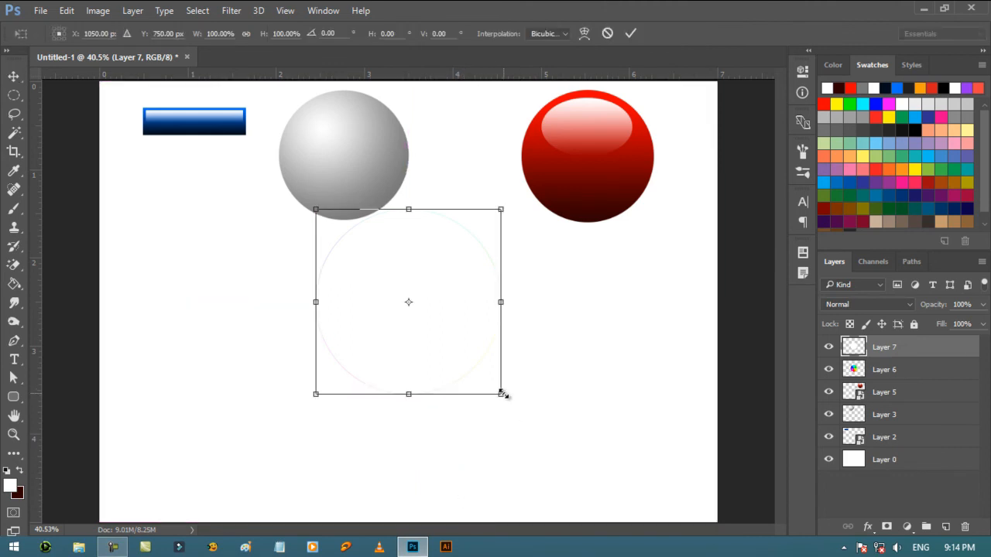
{"action": "left_click_drag", "start_coordinate": [502, 395], "coordinate": [440, 327]}
{"action": "key", "text": "Return"}
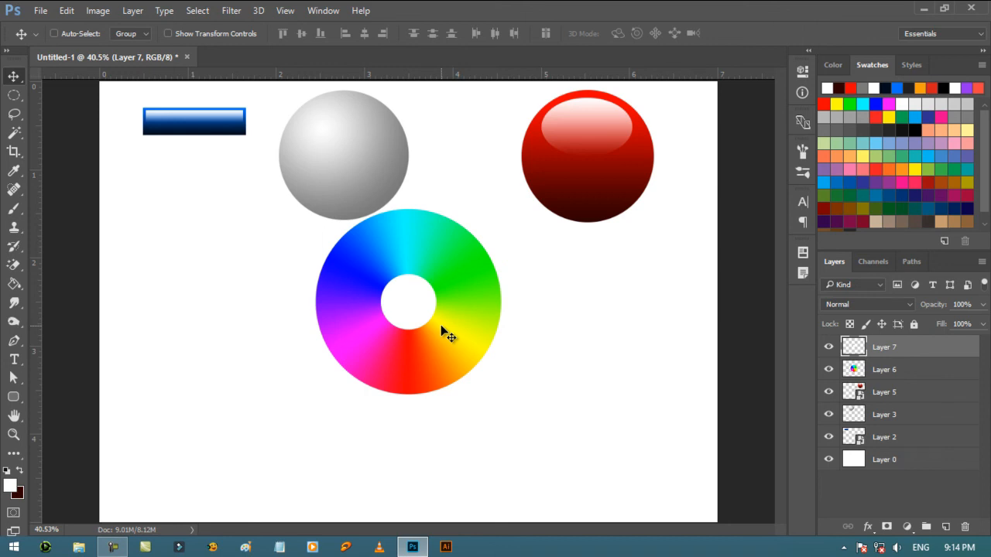
- Hide the small white circle's layer and fill the color wheel's outline with white on a new layer placed below the wheel
{"action": "left_click", "coordinate": [830, 349]}
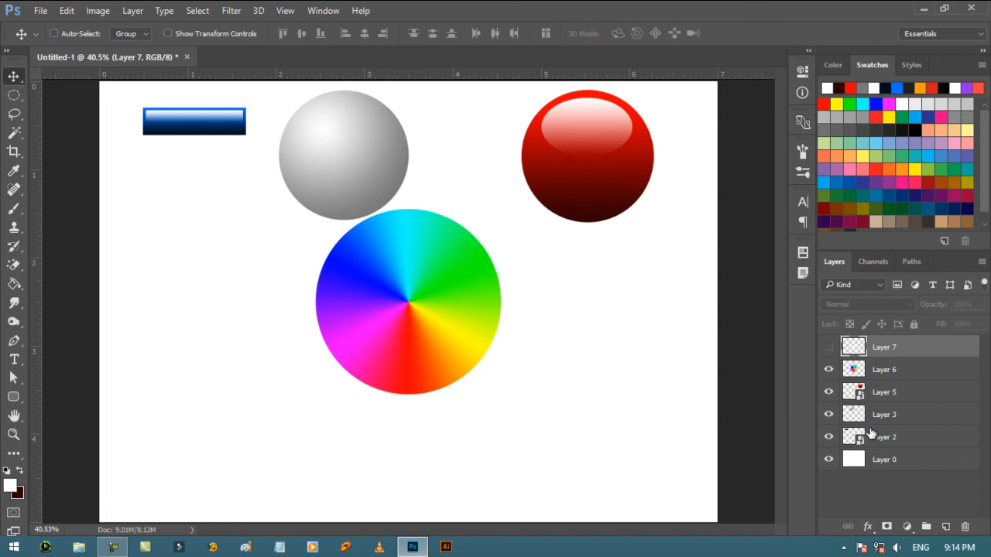
{"action": "left_click", "coordinate": [926, 378]}
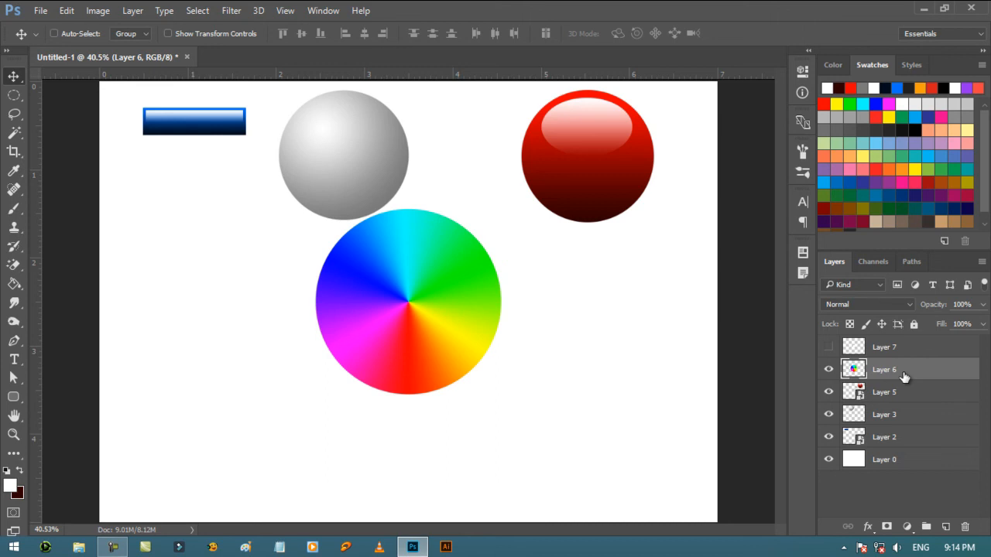
{"action": "left_click", "coordinate": [854, 369], "text": "ctrl"}
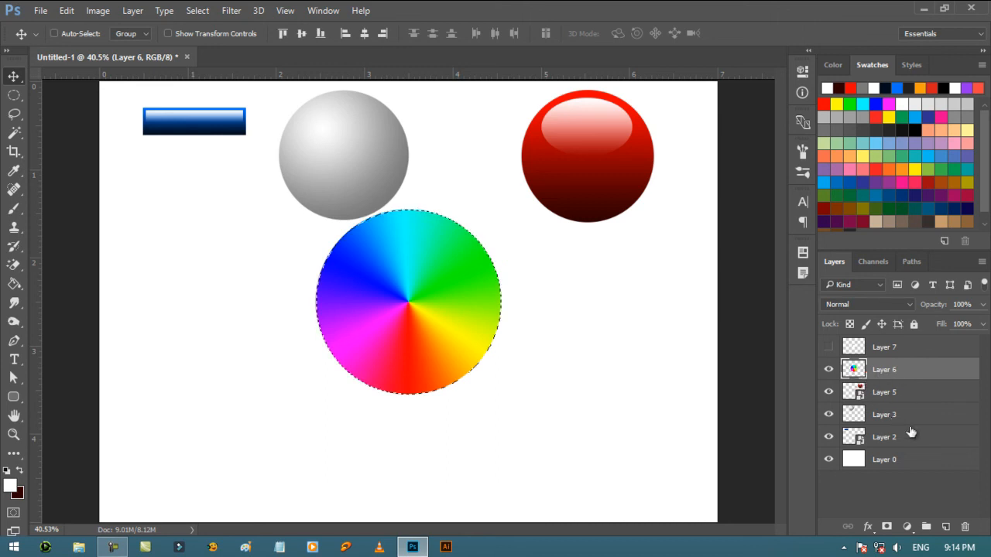
{"action": "left_click", "coordinate": [944, 529]}
{"action": "left_click_drag", "start_coordinate": [912, 373], "coordinate": [908, 400]}
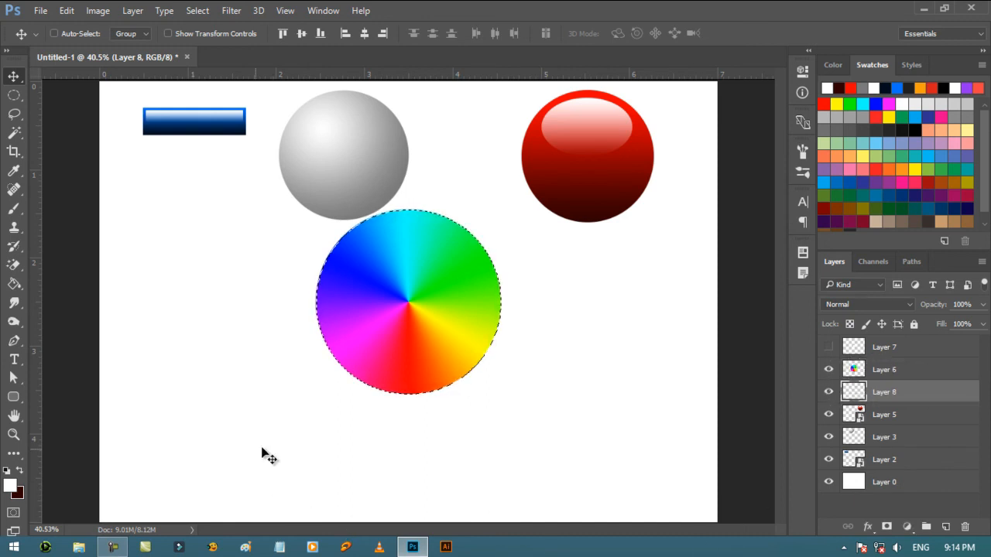
{"action": "left_click", "coordinate": [13, 284]}
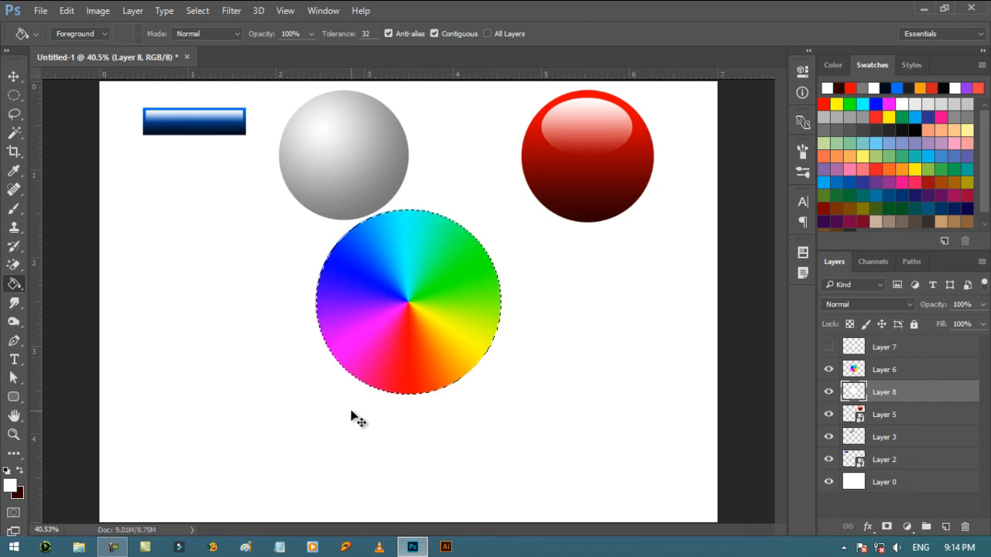
{"action": "key", "text": "ctrl+d"}
- Hide the color wheel and white background layers, and toggle the large white circle's layer off and on to inspect its fill
{"action": "left_click", "coordinate": [829, 370]}
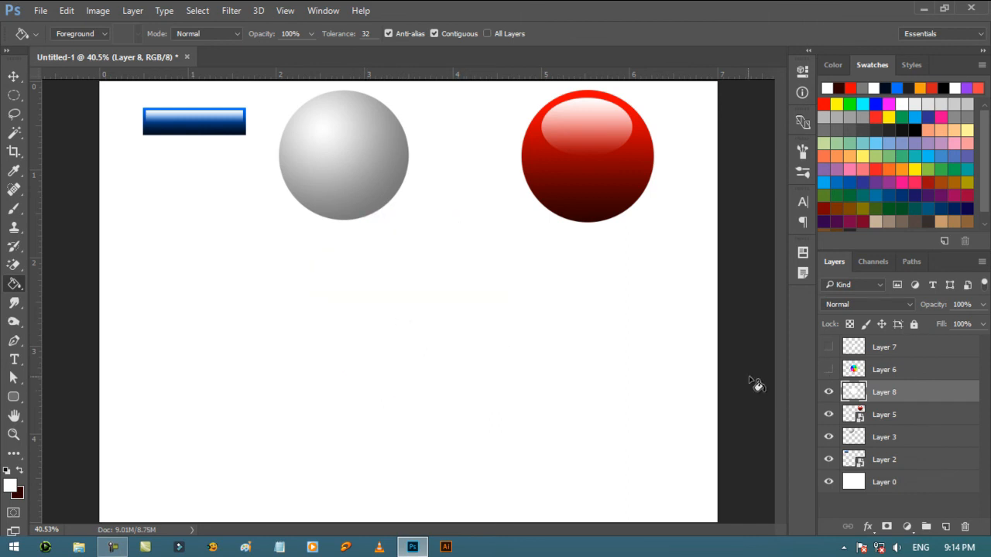
{"action": "left_click", "coordinate": [829, 482]}
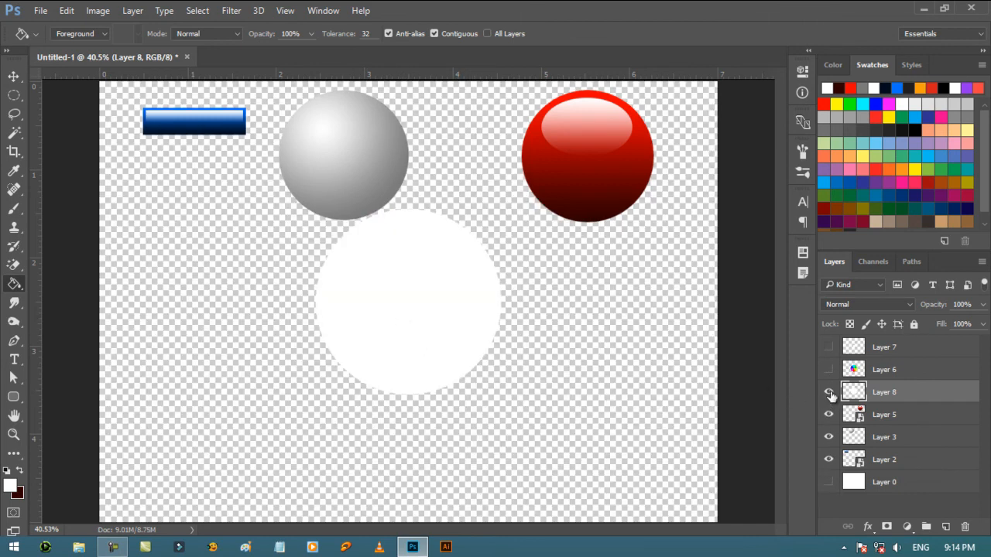
{"action": "left_click", "coordinate": [829, 392]}
{"action": "left_click", "coordinate": [830, 393]}
- Show the color wheel layer again and apply a Surface Blur to it with a radius of 50 pixels
{"action": "left_click", "coordinate": [901, 373]}
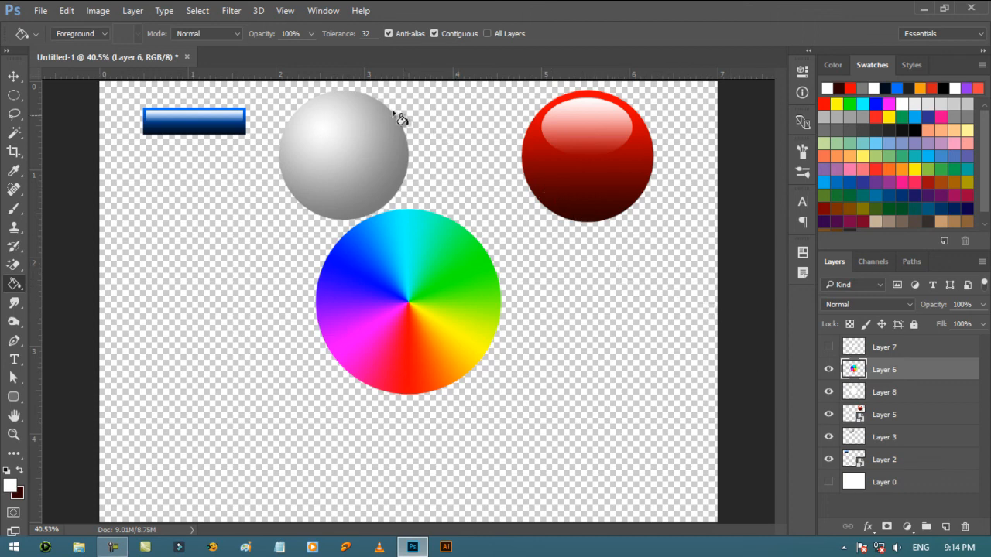
{"action": "left_click", "coordinate": [229, 11]}
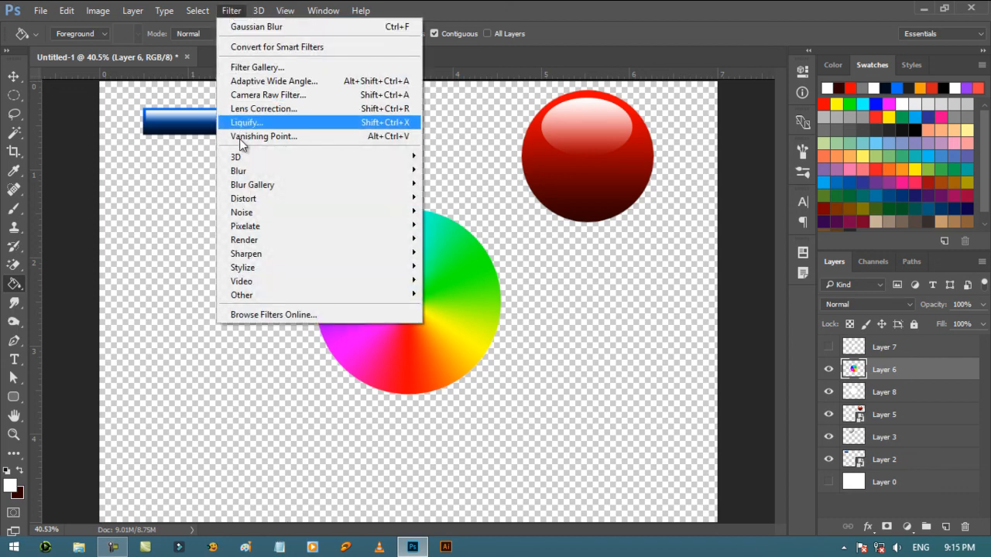
{"action": "mouse_move", "coordinate": [242, 173]}
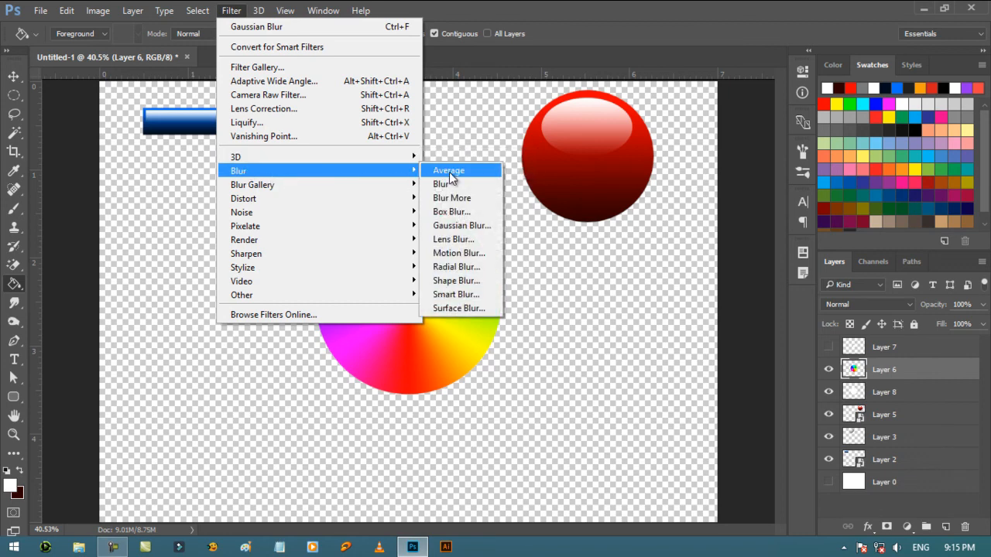
{"action": "left_click", "coordinate": [486, 310]}
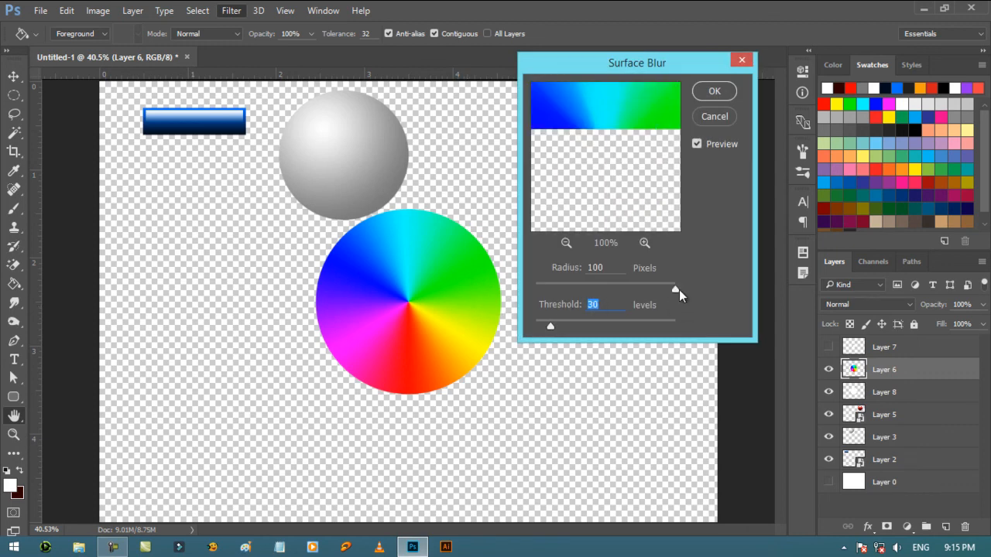
{"action": "left_click_drag", "start_coordinate": [679, 289], "coordinate": [564, 295]}
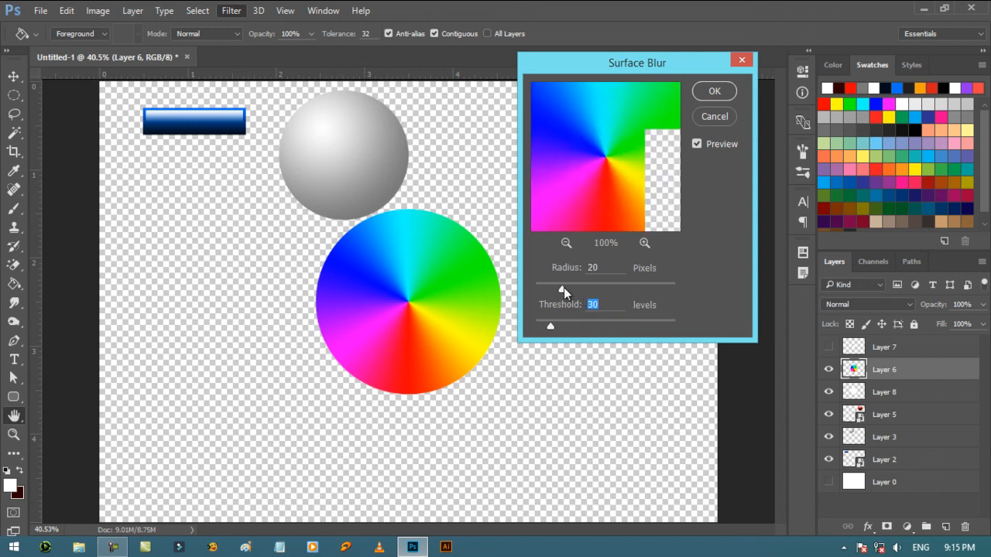
{"action": "left_click", "coordinate": [561, 290]}
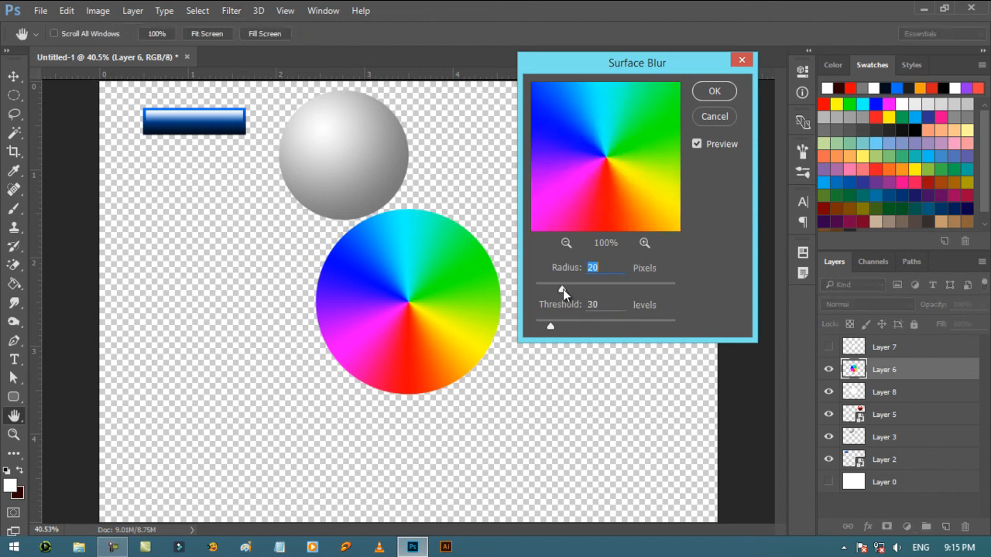
{"action": "left_click_drag", "start_coordinate": [575, 291], "coordinate": [574, 289]}
{"action": "type", "text": "50"}
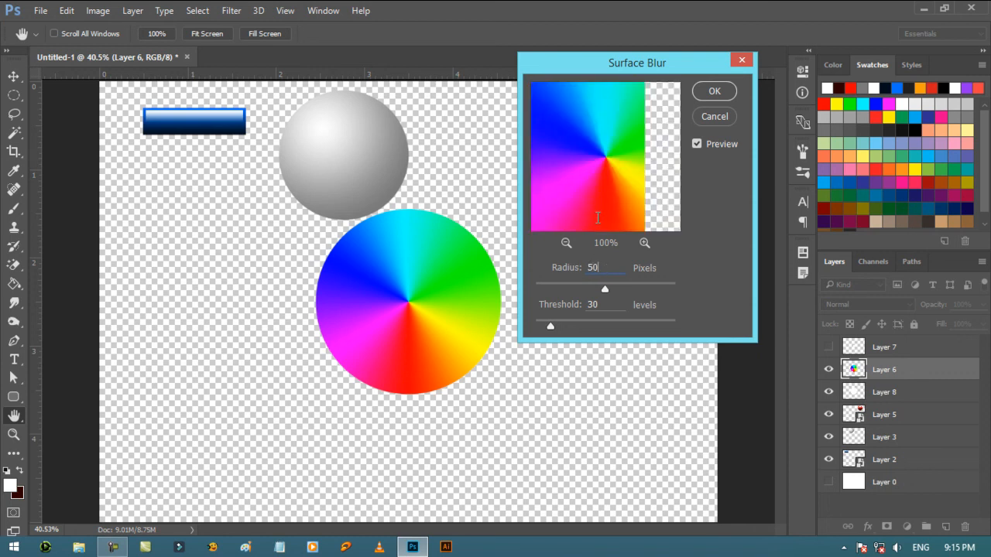
{"action": "left_click", "coordinate": [565, 244]}
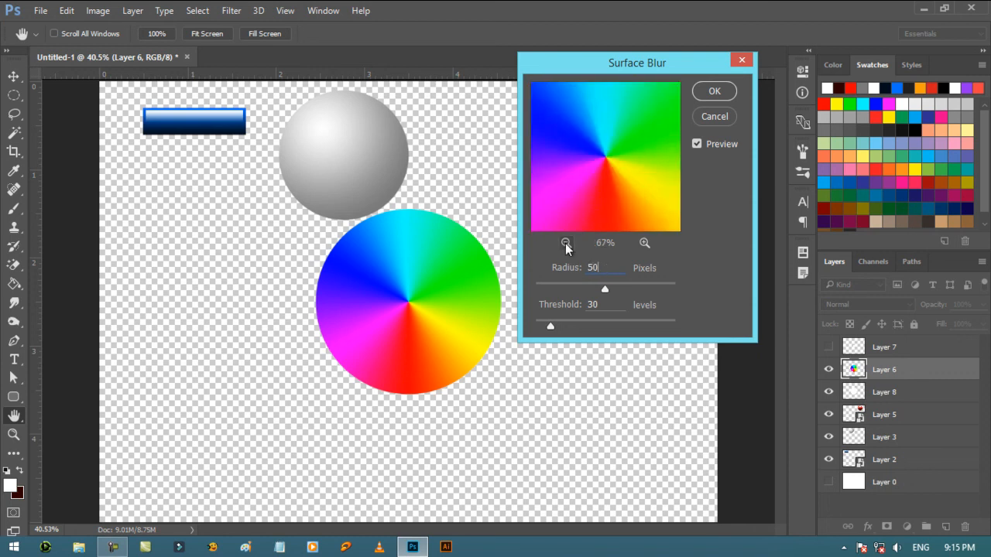
{"action": "left_click", "coordinate": [565, 243]}
{"action": "left_click", "coordinate": [713, 93]}
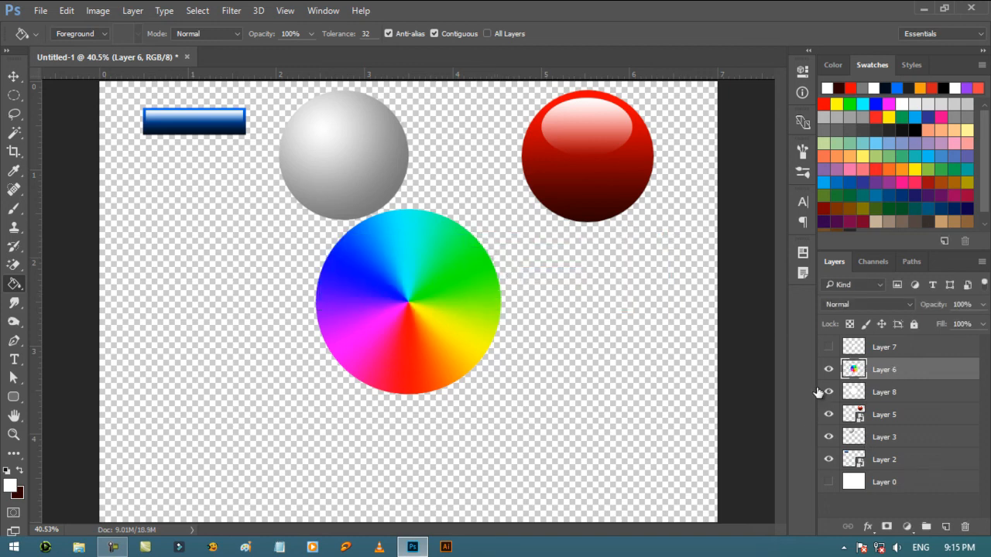
- Show the small white circle's layer and scale the circle around its center to about 84% with Free Transform
{"action": "left_click", "coordinate": [829, 349]}
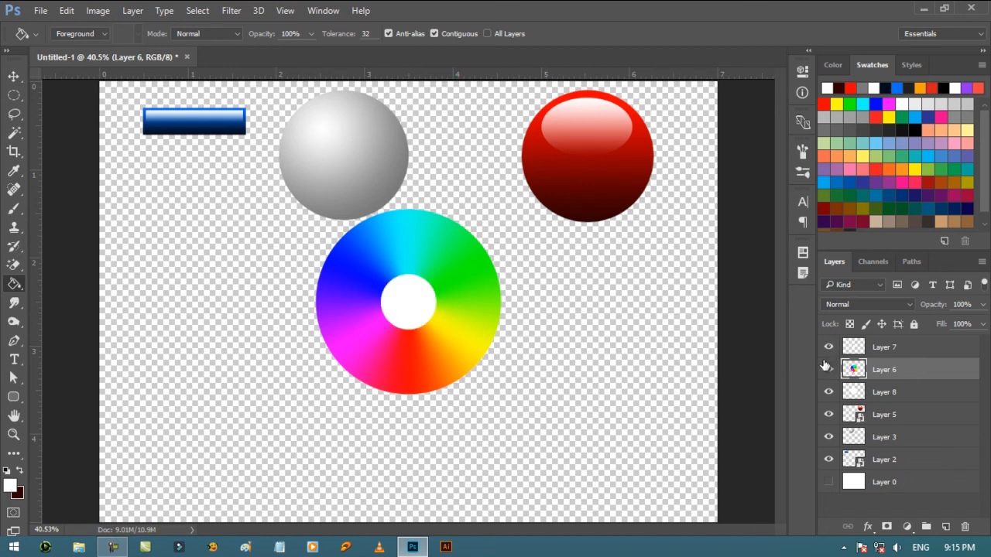
{"action": "left_click", "coordinate": [909, 355]}
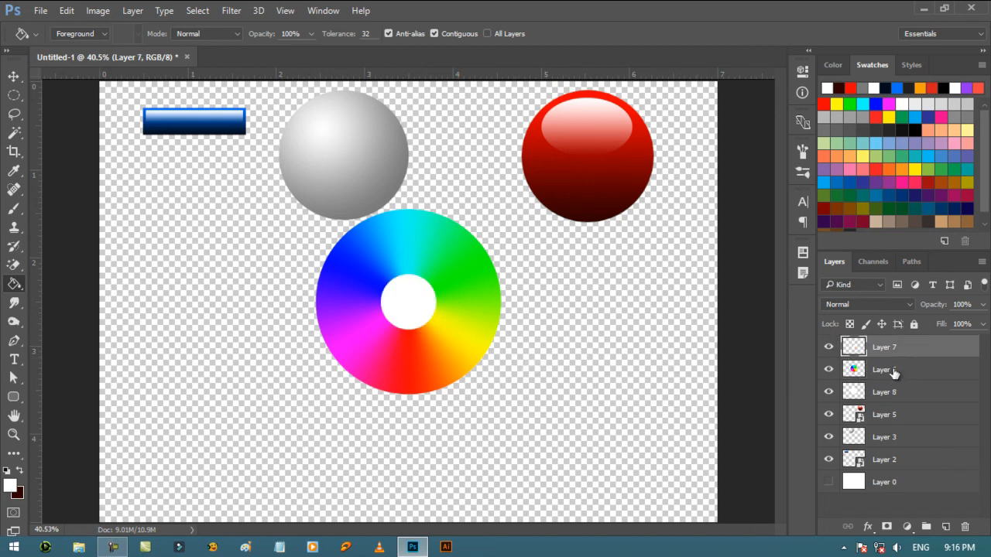
{"action": "left_click", "coordinate": [894, 372]}
{"action": "left_click", "coordinate": [898, 352]}
{"action": "key", "text": "ctrl+t"}
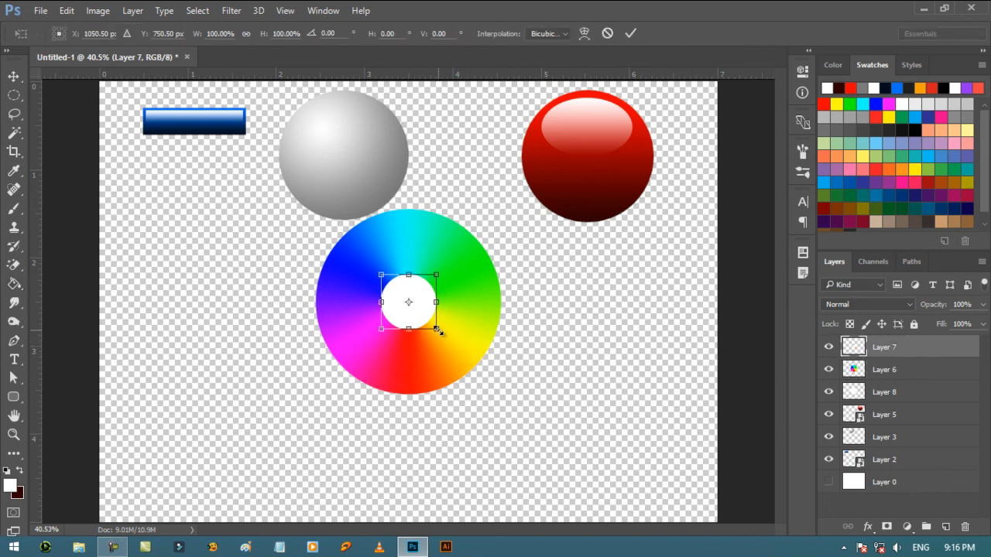
{"action": "left_click_drag", "start_coordinate": [437, 331], "coordinate": [433, 329]}
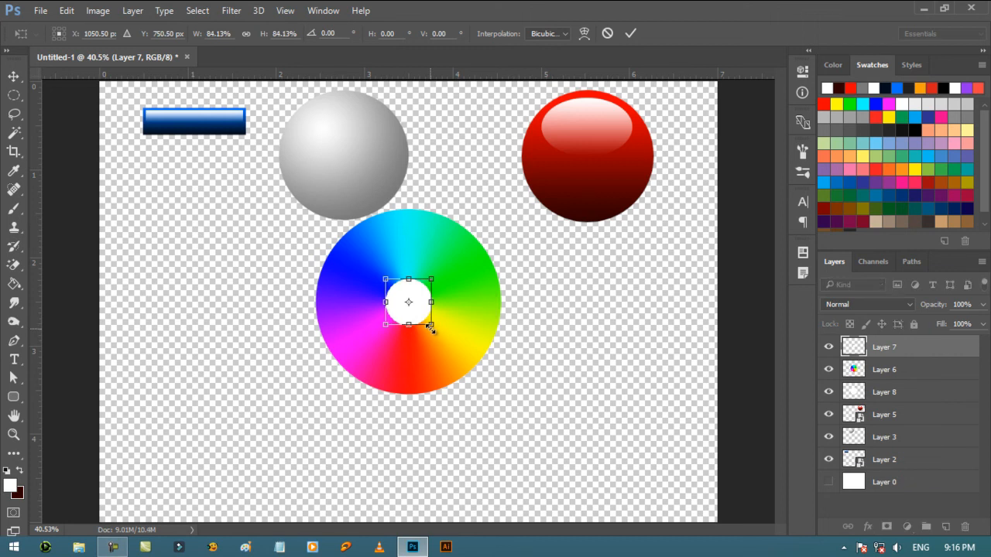
{"action": "key", "text": "Return"}
{"action": "key", "text": "v"}
- Load the small white circle's outline as a selection, hide its layer, and delete that area from the color wheel layer
{"action": "left_click", "coordinate": [891, 371]}
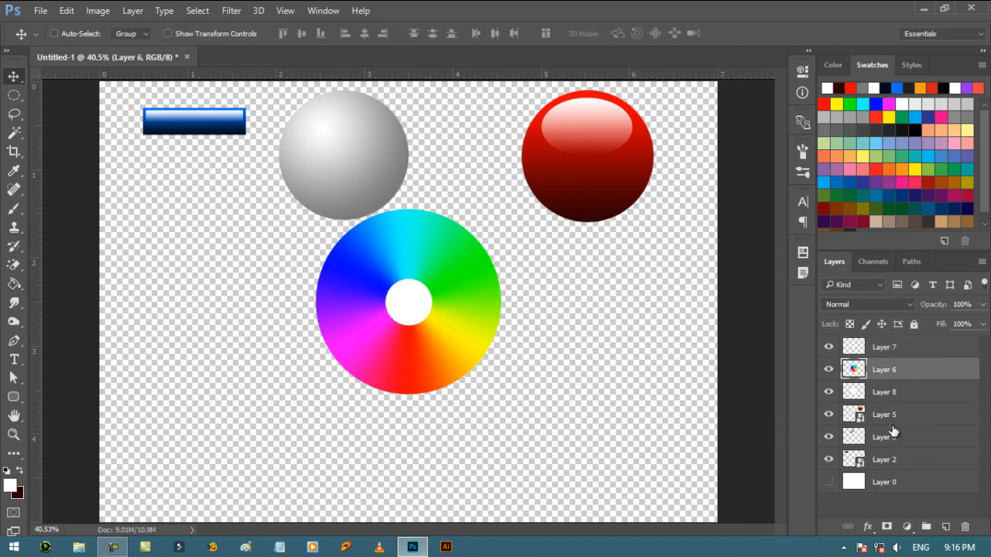
{"action": "left_click", "coordinate": [886, 354]}
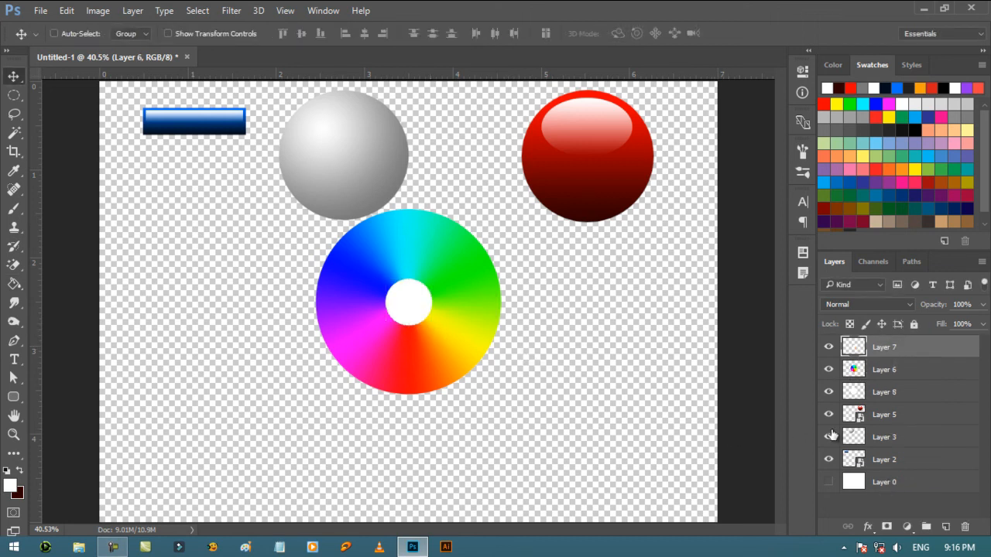
{"action": "left_click", "coordinate": [854, 350], "text": "ctrl"}
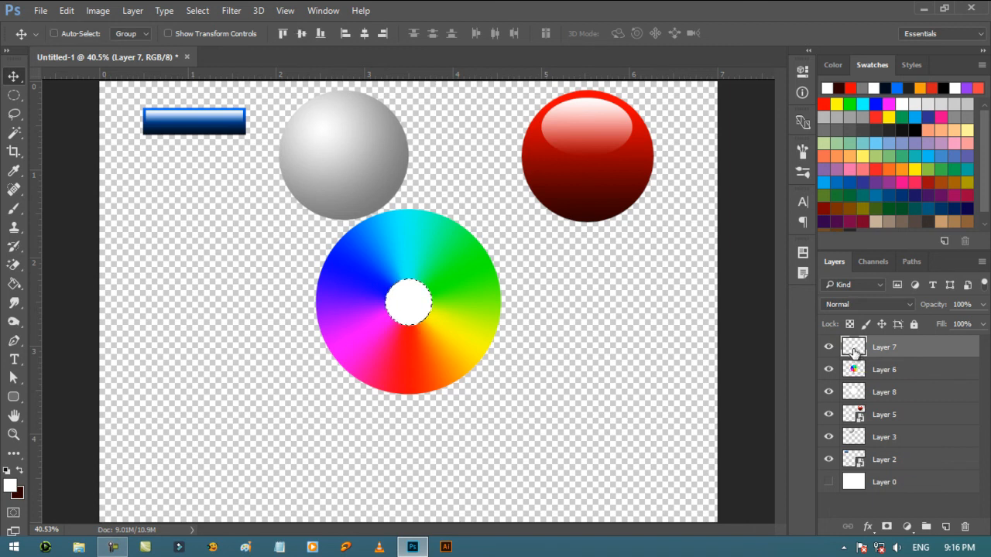
{"action": "left_click", "coordinate": [828, 348]}
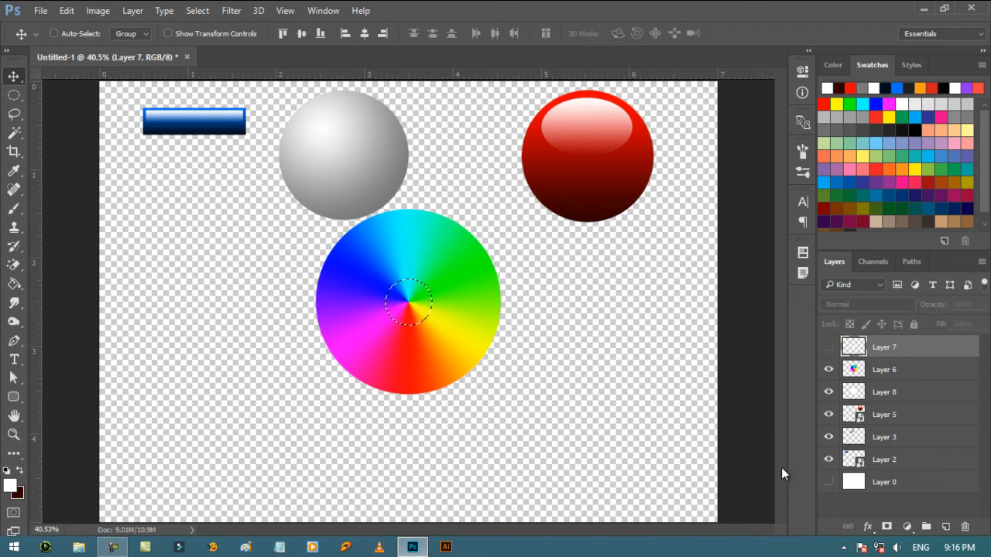
{"action": "left_click", "coordinate": [867, 377]}
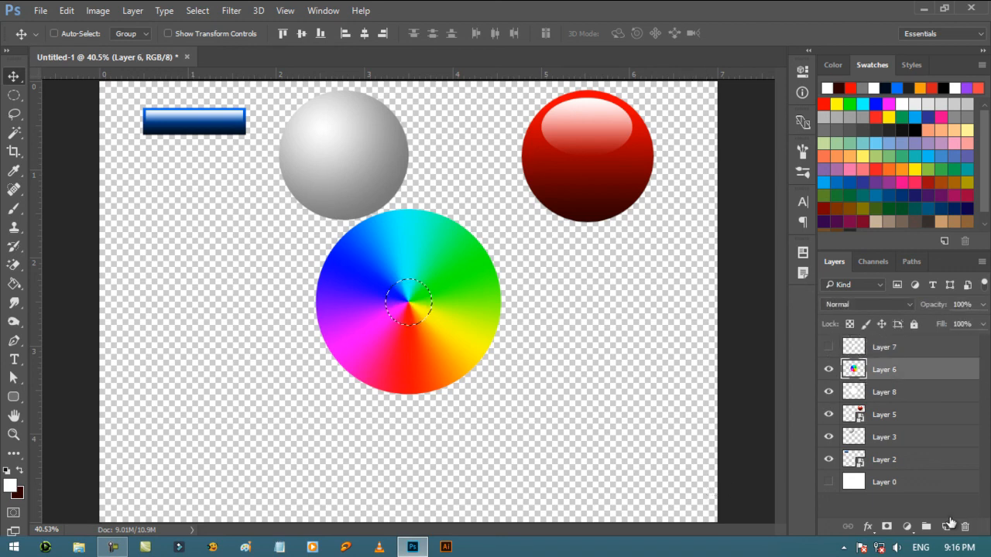
{"action": "key", "text": "alt+BackSpace"}
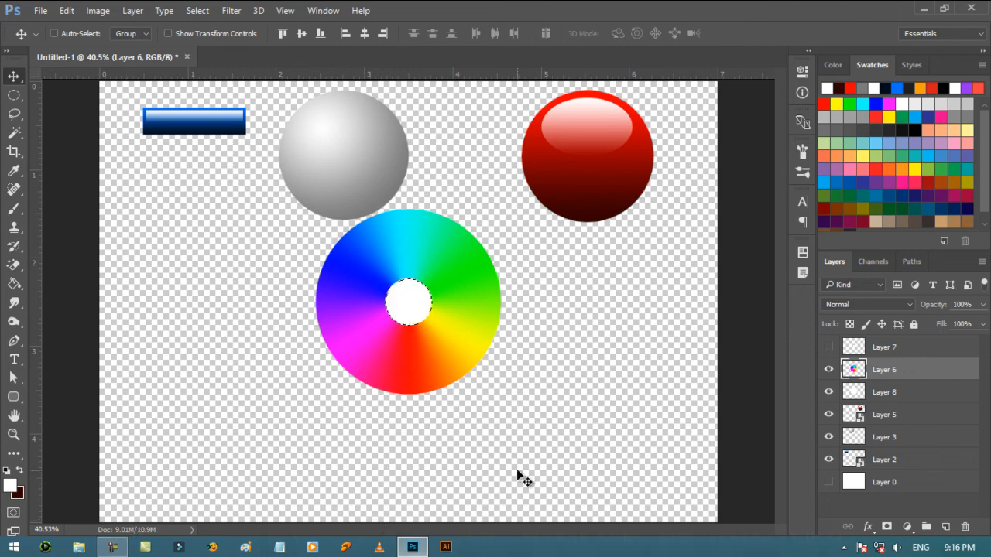
{"action": "key", "text": "ctrl"}
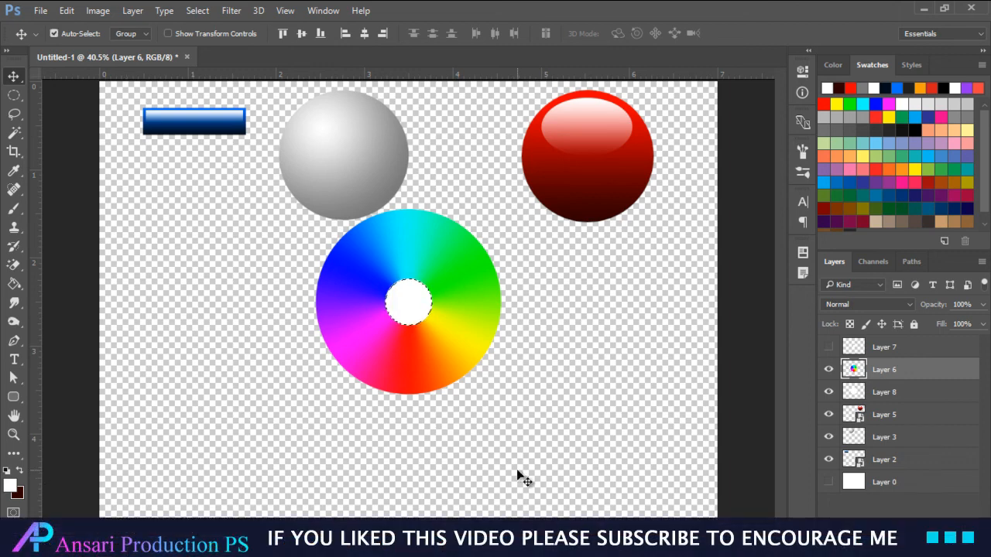
- Delete the selected center area from the white disc on Layer 8, deselect, and make the color wheel layer active
{"action": "left_click", "coordinate": [897, 397]}
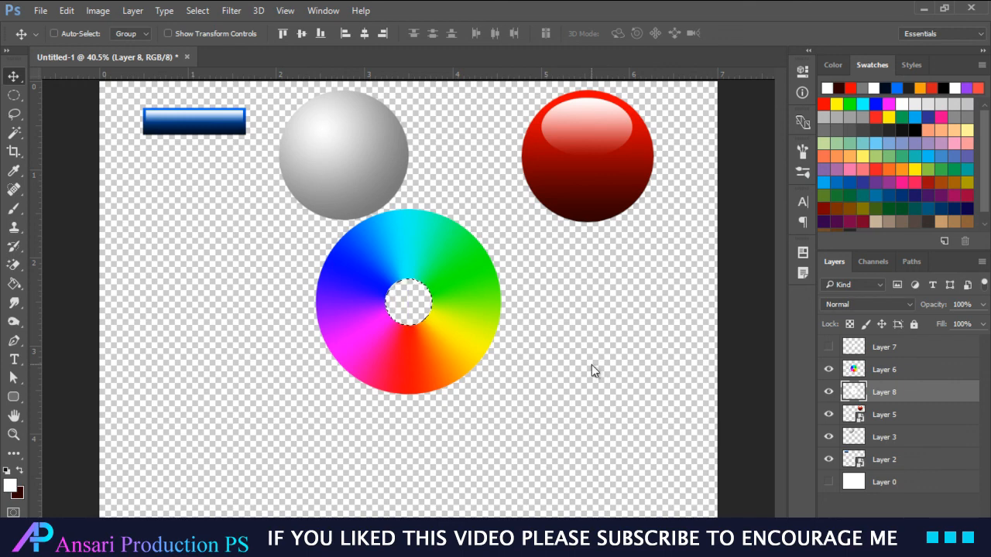
{"action": "key", "text": "ctrl+d"}
{"action": "left_click", "coordinate": [908, 375]}
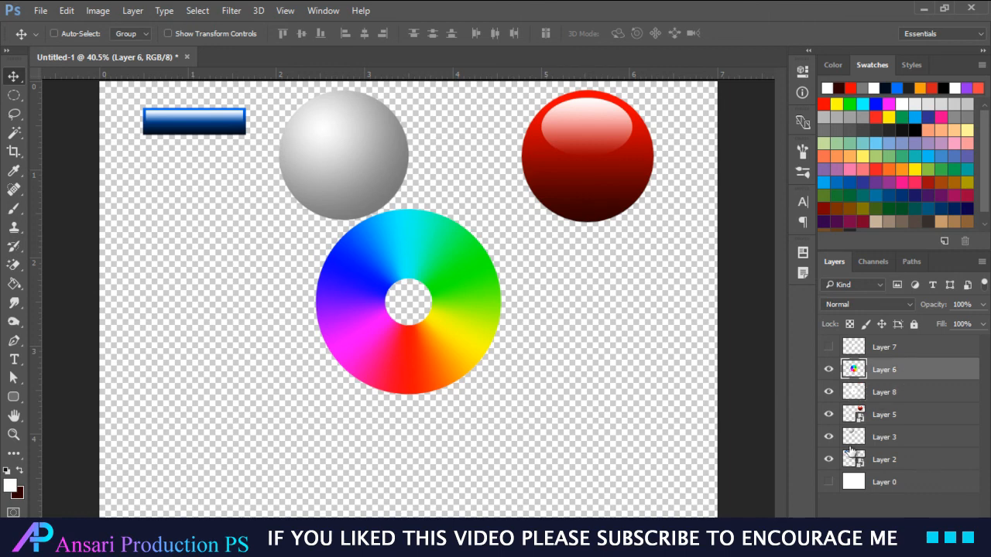